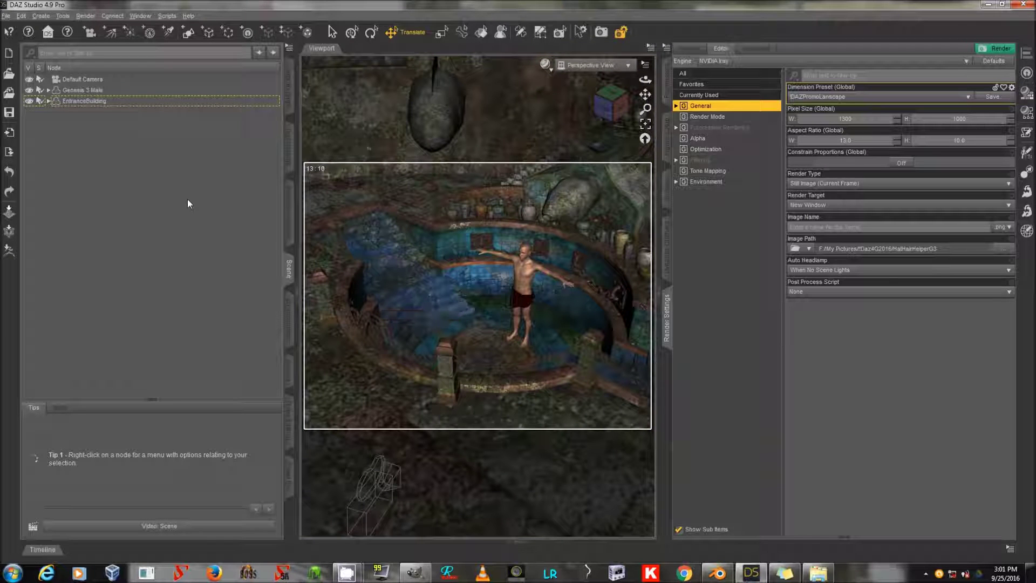
Switch to Blender and hide the upright fog planes and the round ground fog plane so only the figure remains.
{"action": "left_click", "coordinate": [196, 100]}
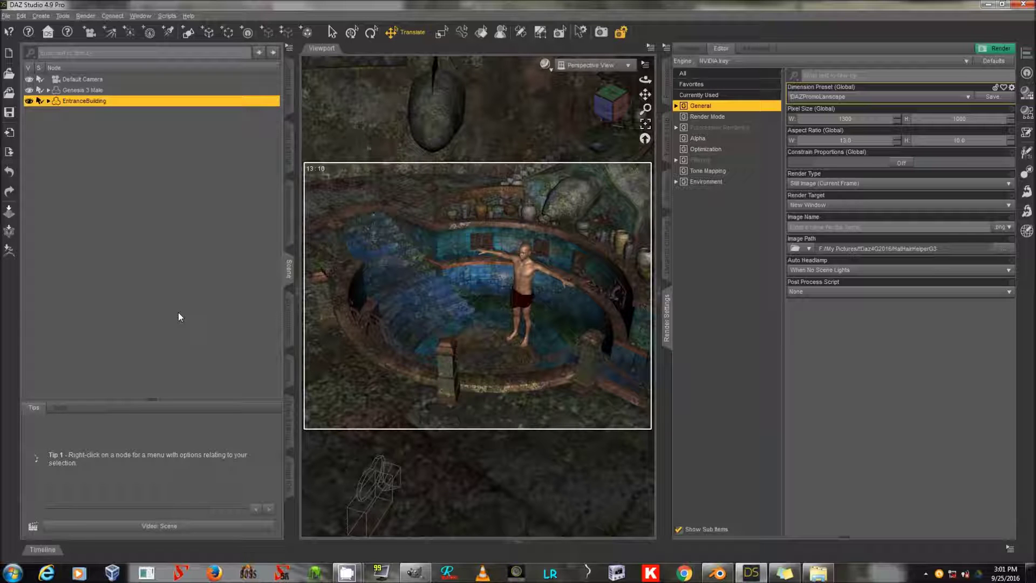
{"action": "left_click", "coordinate": [718, 573]}
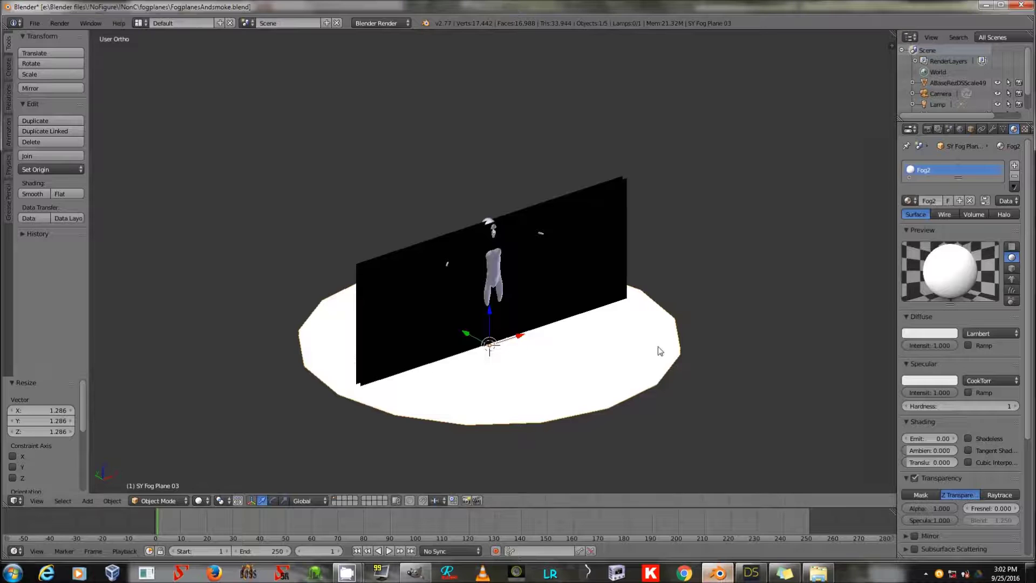
{"action": "middle_click_drag", "start_coordinate": [747, 282], "coordinate": [616, 296]}
{"action": "right_click", "coordinate": [550, 326]}
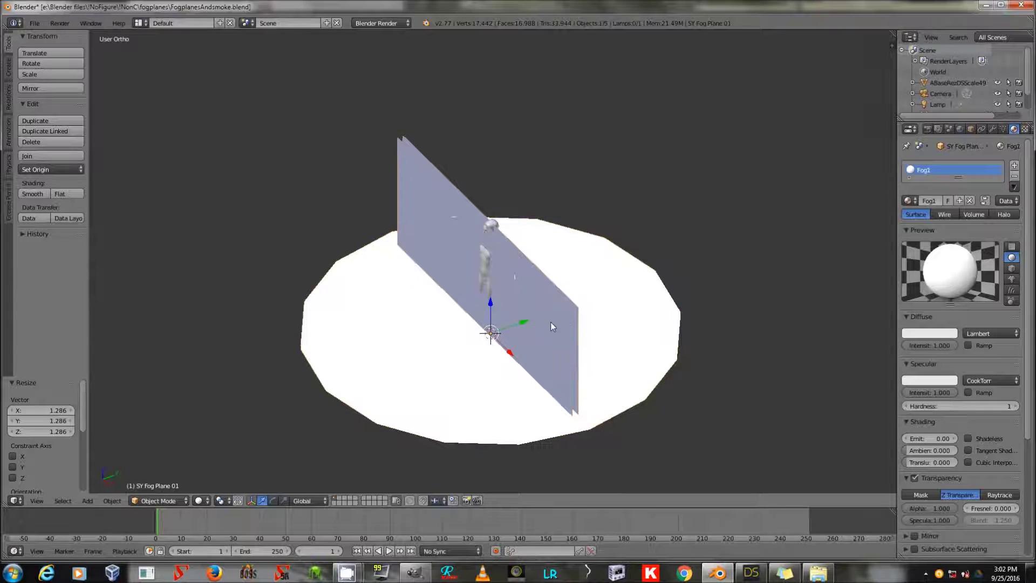
{"action": "key", "text": "h"}
{"action": "right_click", "coordinate": [583, 318]}
{"action": "key", "text": "h"}
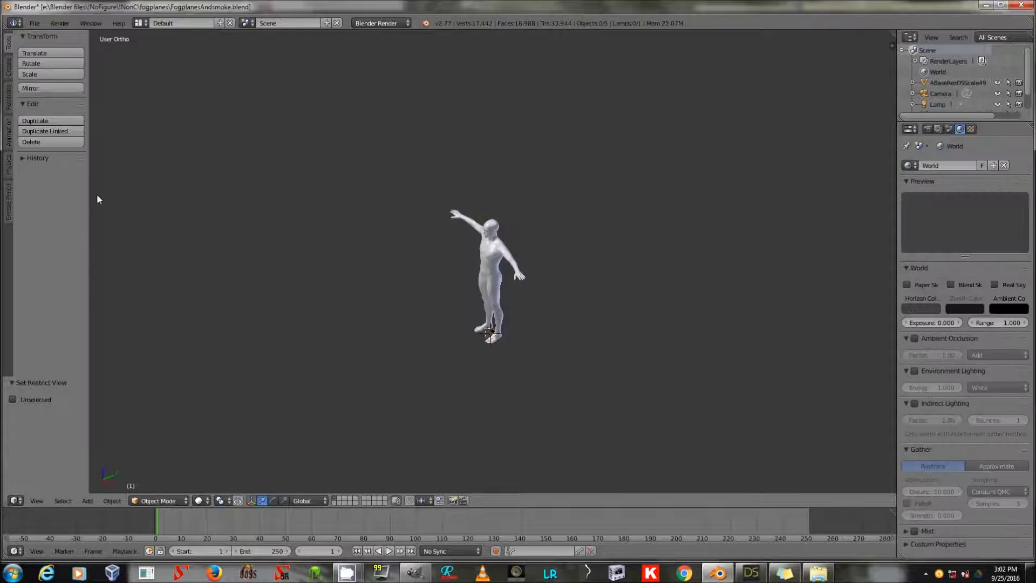
Add a mesh plane at the figure's feet and scale it up well beyond the figure's arm span.
{"action": "left_click", "coordinate": [8, 62]}
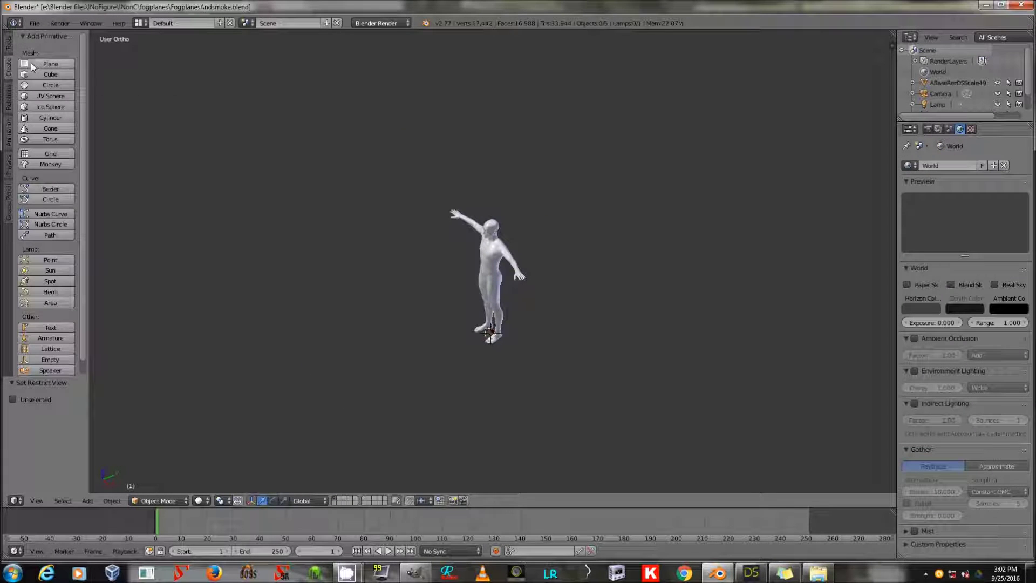
{"action": "left_click", "coordinate": [31, 62]}
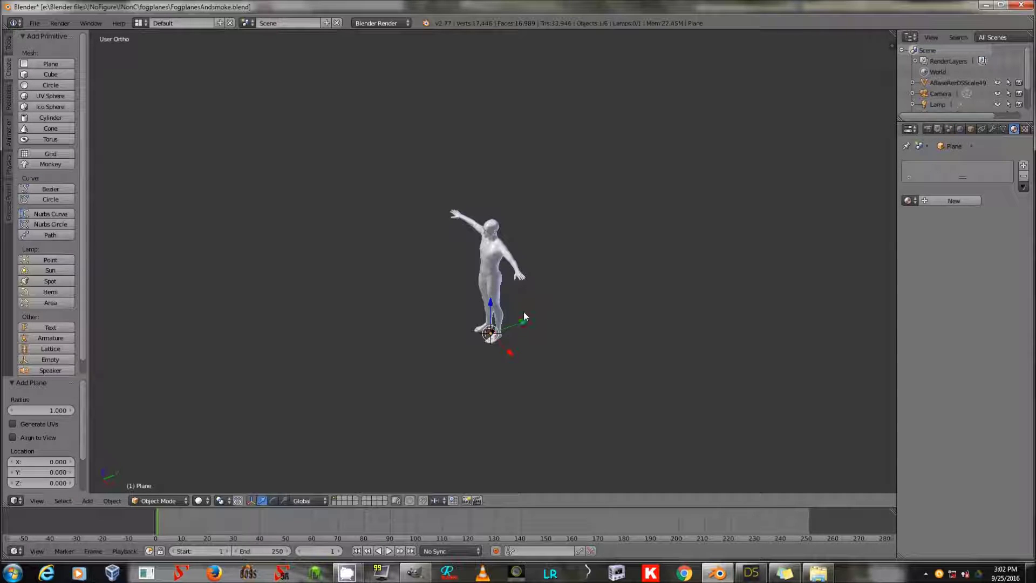
{"action": "key", "text": "s"}
{"action": "left_click", "coordinate": [815, 353]}
{"action": "key", "text": "s"}
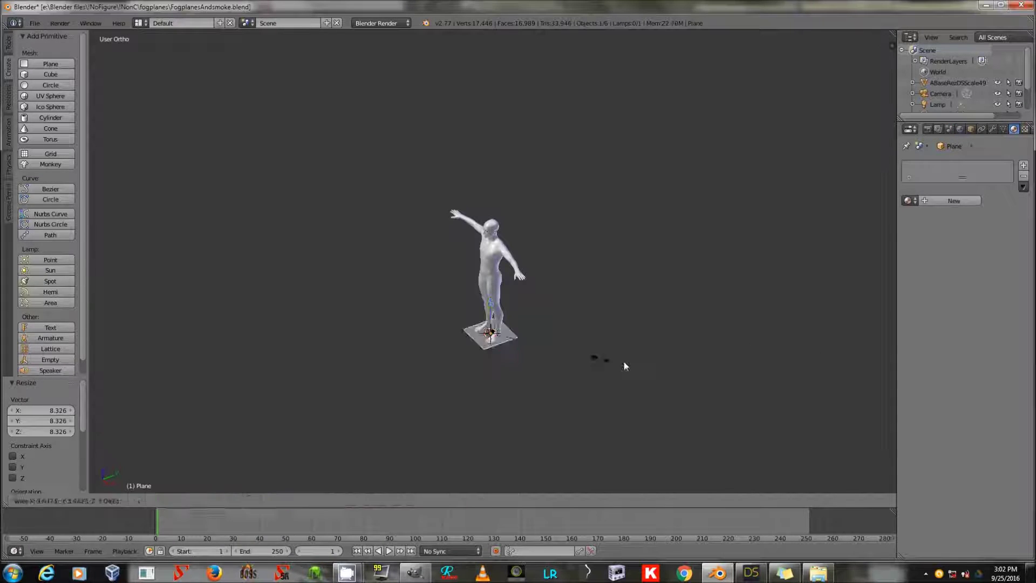
{"action": "key", "text": "Escape"}
{"action": "key", "text": "s"}
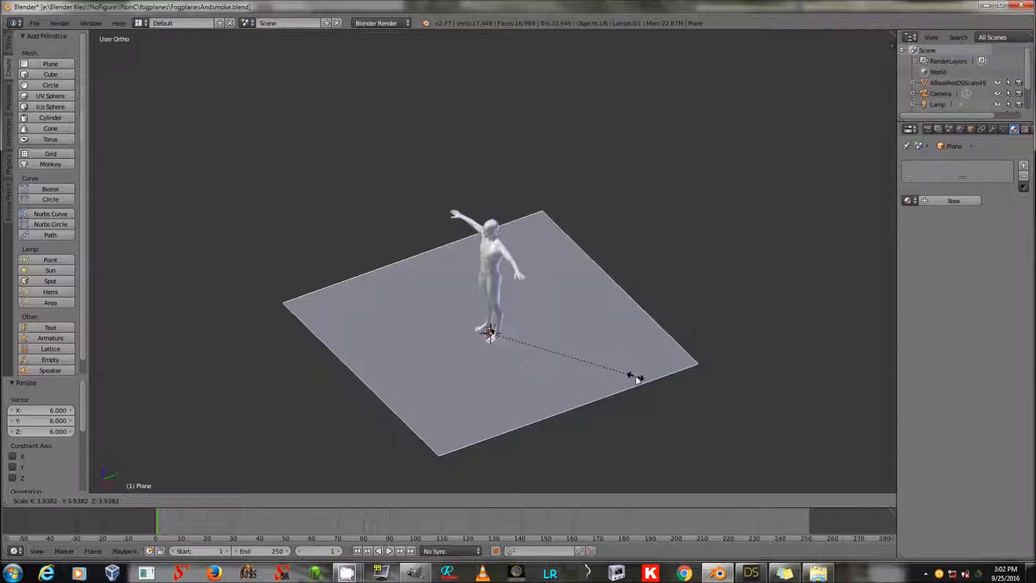
{"action": "left_click", "coordinate": [636, 376]}
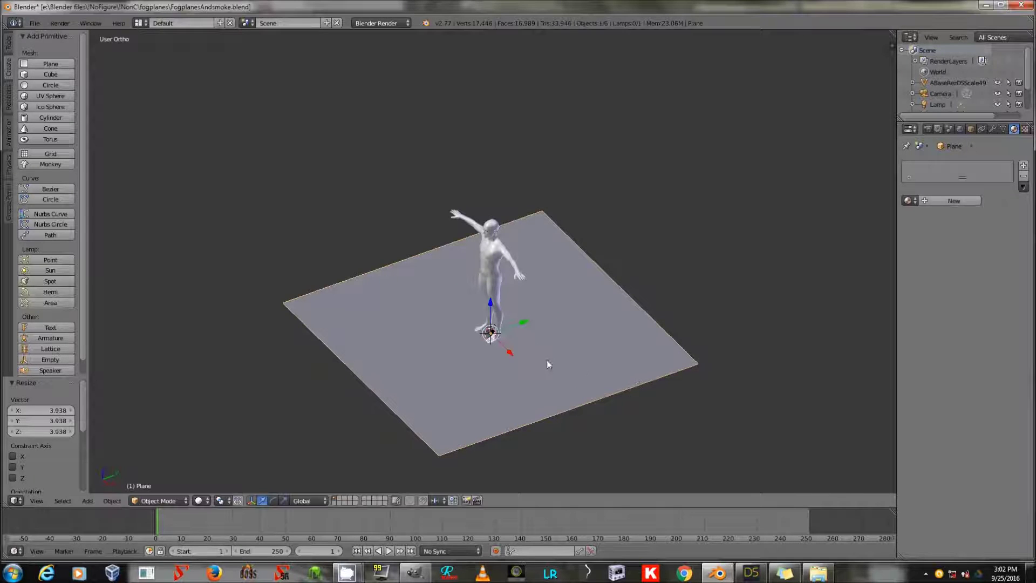
Rotate the plane 90 degrees about the X axis so it stands upright.
{"action": "key", "text": "r"}
{"action": "key", "text": "x"}
{"action": "key", "text": "9"}
{"action": "key", "text": "0"}
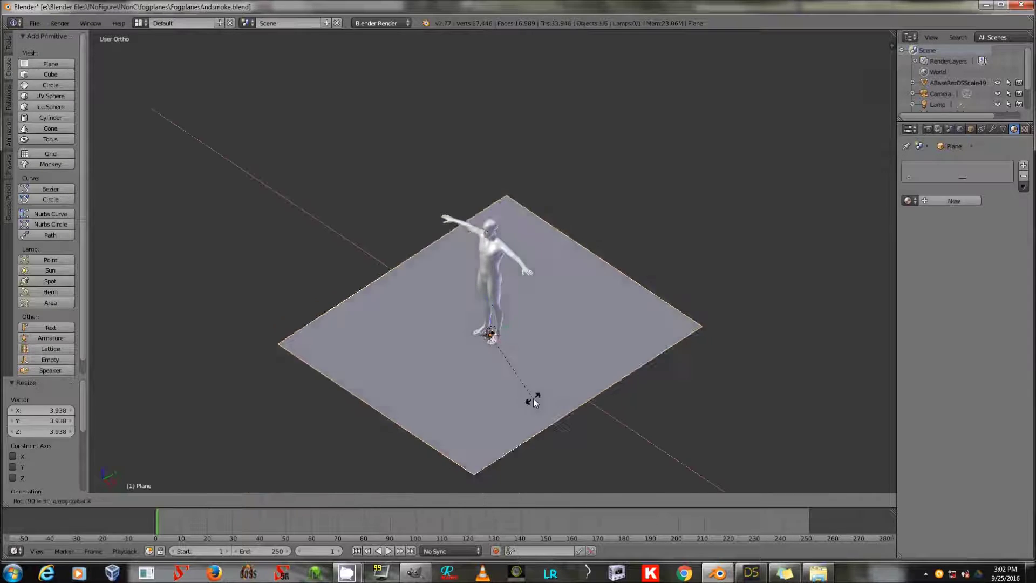
{"action": "key", "text": "Return"}
Reduce the upright plane's height along Z and raise it about 75.2 units to rest at the figure's feet.
{"action": "key", "text": "s"}
{"action": "key", "text": "z"}
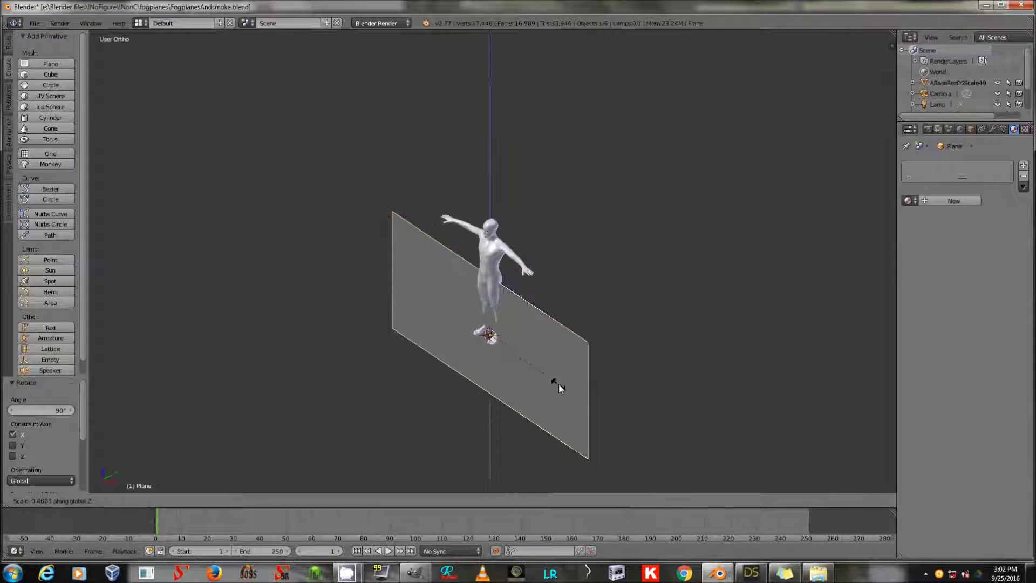
{"action": "left_click", "coordinate": [556, 385]}
{"action": "key", "text": "g"}
{"action": "key", "text": "z"}
{"action": "left_click", "coordinate": [571, 334]}
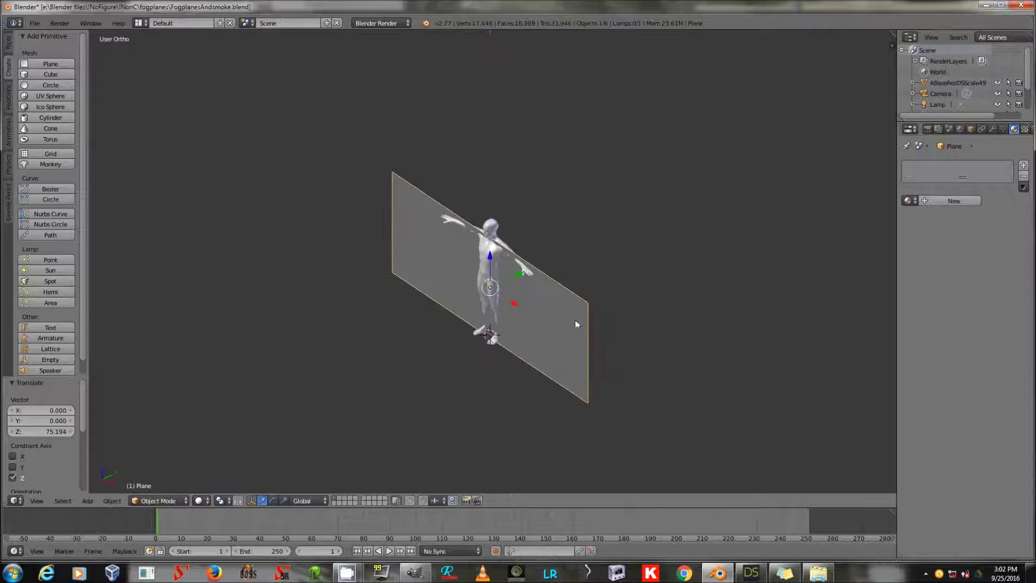
In Edit Mode, select the whole plane and subdivide it into a 4 by 4 grid of faces.
{"action": "key", "text": "Tab"}
{"action": "middle_click_drag", "start_coordinate": [576, 324], "coordinate": [624, 303]}
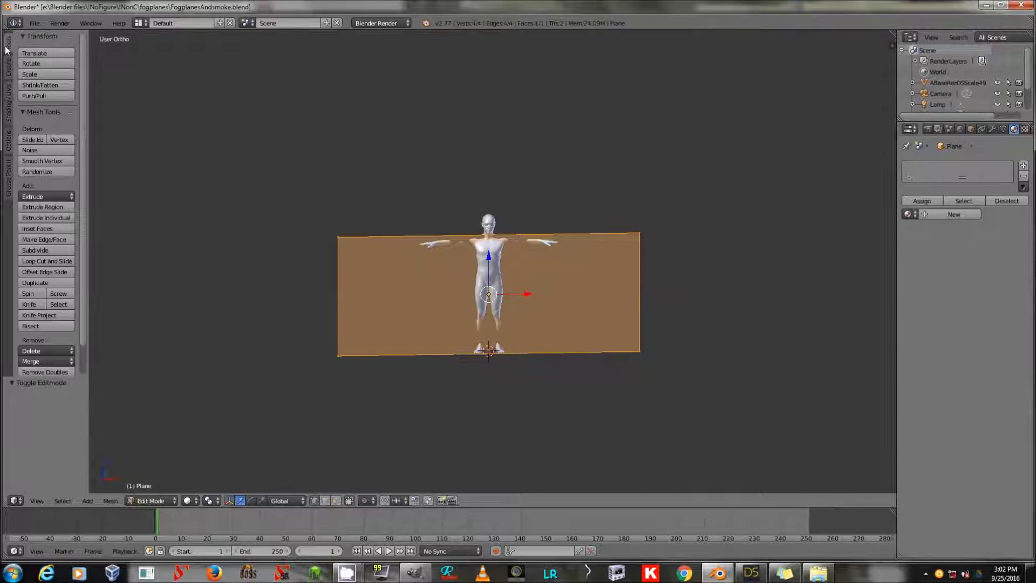
{"action": "right_click", "coordinate": [338, 294]}
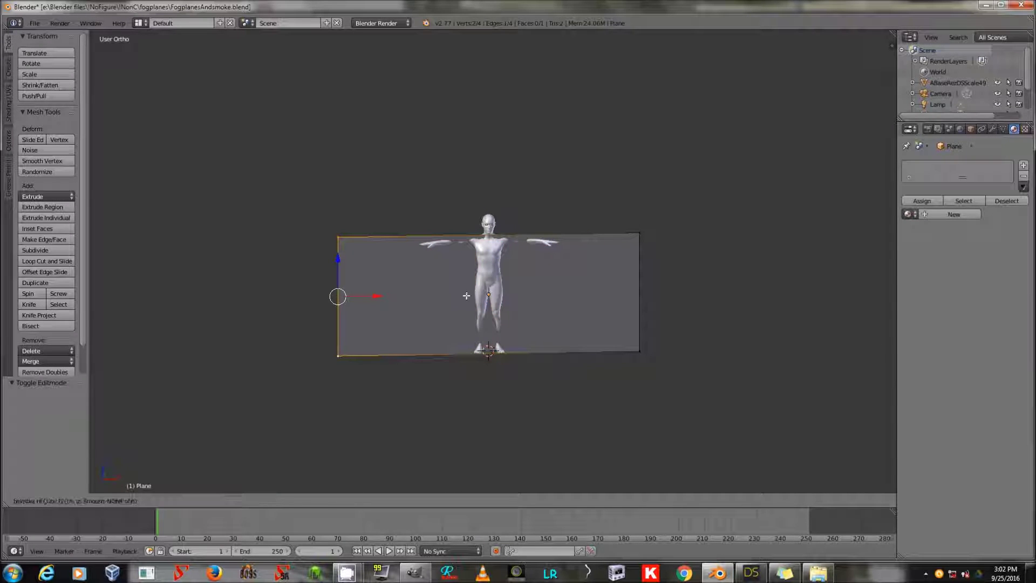
{"action": "key", "text": "Escape"}
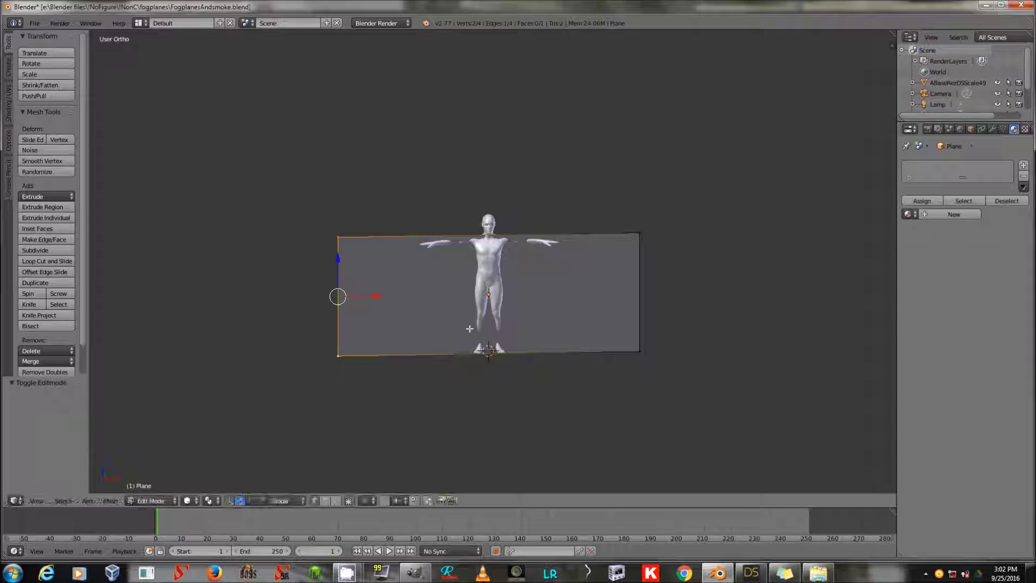
{"action": "key", "text": "a"}
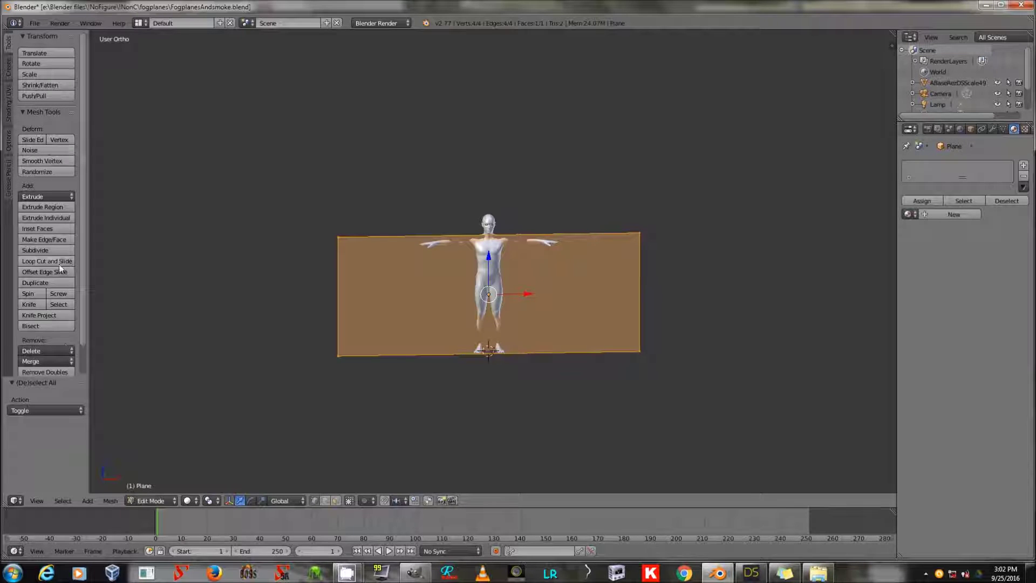
{"action": "scroll", "coordinate": [60, 268], "scroll_direction": "down", "scroll_amount": 2}
{"action": "left_click", "coordinate": [56, 218]}
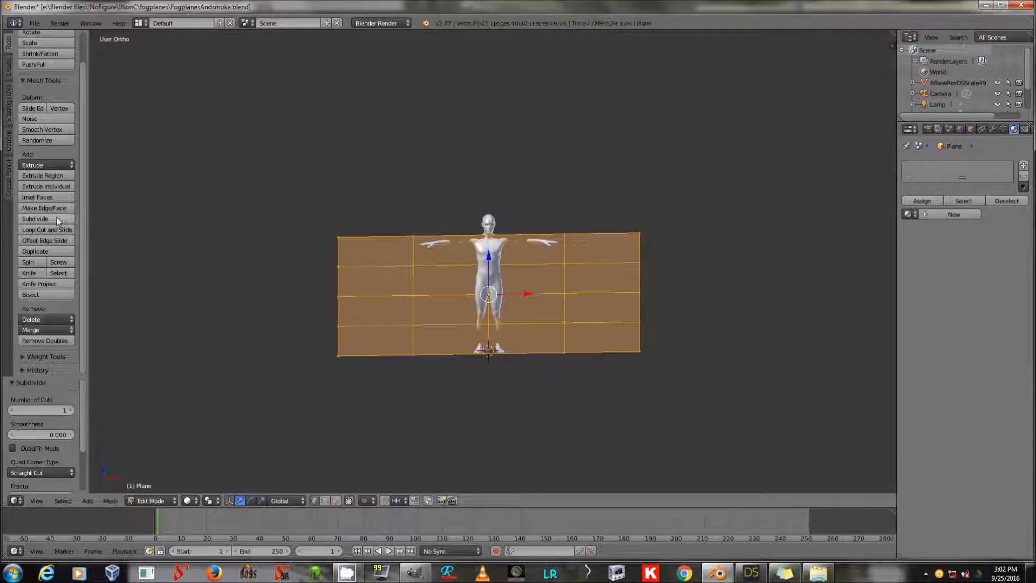
Add a centred vertical loop cut to each of the plane's four columns, making eight columns.
{"action": "left_click", "coordinate": [47, 229]}
{"action": "left_click", "coordinate": [335, 319]}
{"action": "right_click", "coordinate": [369, 293]}
{"action": "key", "text": "ctrl+r"}
{"action": "left_click", "coordinate": [451, 295]}
{"action": "right_click", "coordinate": [451, 295]}
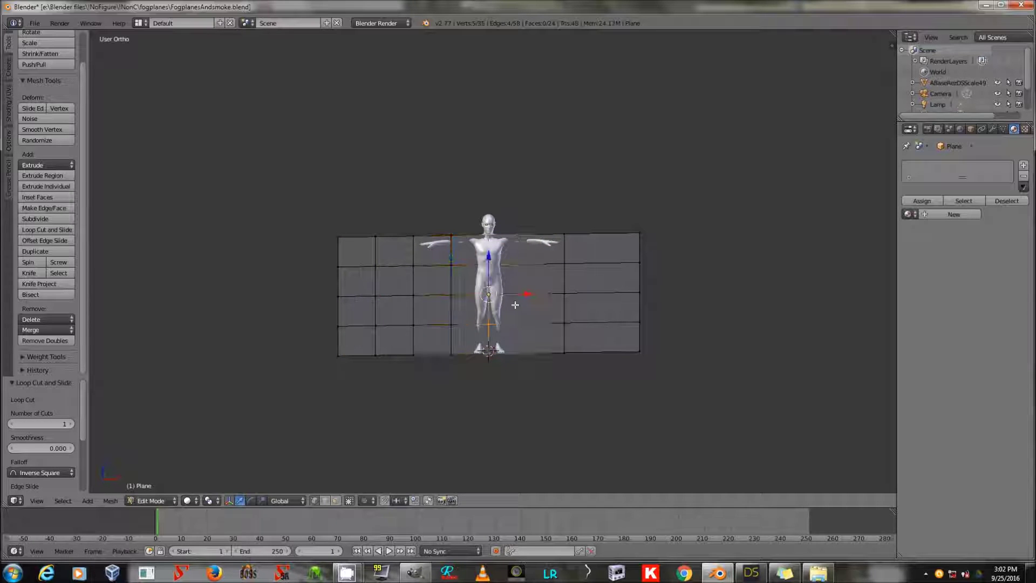
{"action": "key", "text": "ctrl+r"}
{"action": "left_click", "coordinate": [527, 298]}
{"action": "right_click", "coordinate": [528, 298]}
{"action": "key", "text": "ctrl+r"}
{"action": "left_click", "coordinate": [602, 294]}
{"action": "right_click", "coordinate": [607, 294]}
{"action": "key", "text": "a"}
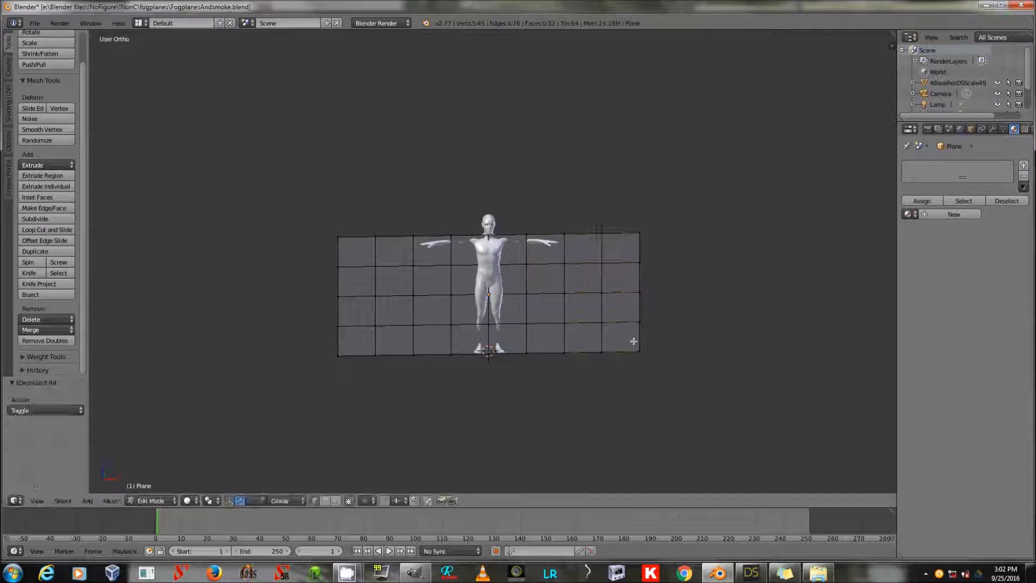
Select the entire plane mesh and raise it about 3.75 units along Z.
{"action": "key", "text": "a"}
{"action": "middle_click_drag", "start_coordinate": [641, 317], "coordinate": [578, 269]}
{"action": "key", "text": "g"}
{"action": "key", "text": "z"}
{"action": "left_click", "coordinate": [589, 326]}
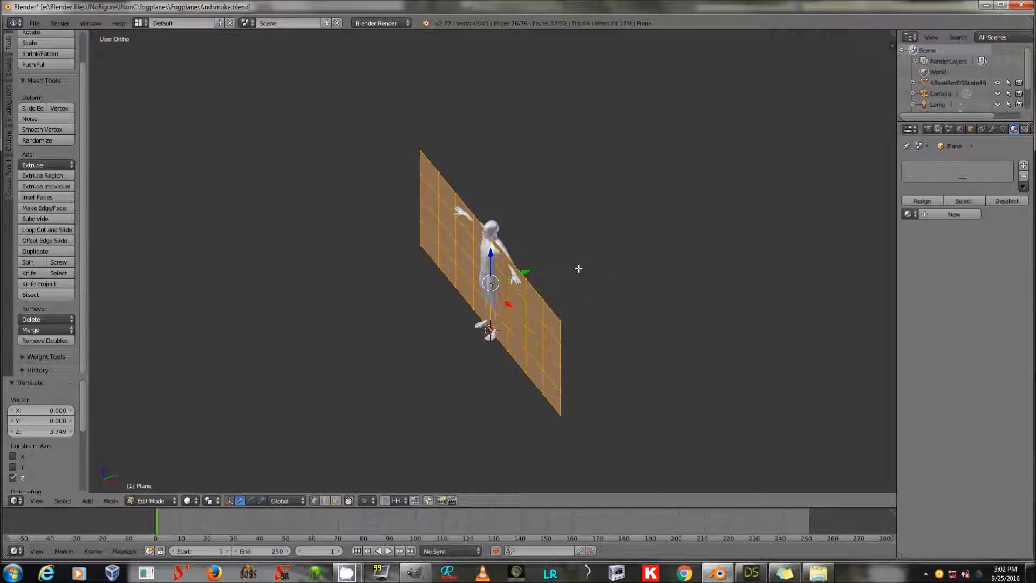
Duplicate the plane mesh in place and move the copy about -4.05 units along Y.
{"action": "key", "text": "shift+d"}
{"action": "right_click", "coordinate": [577, 270]}
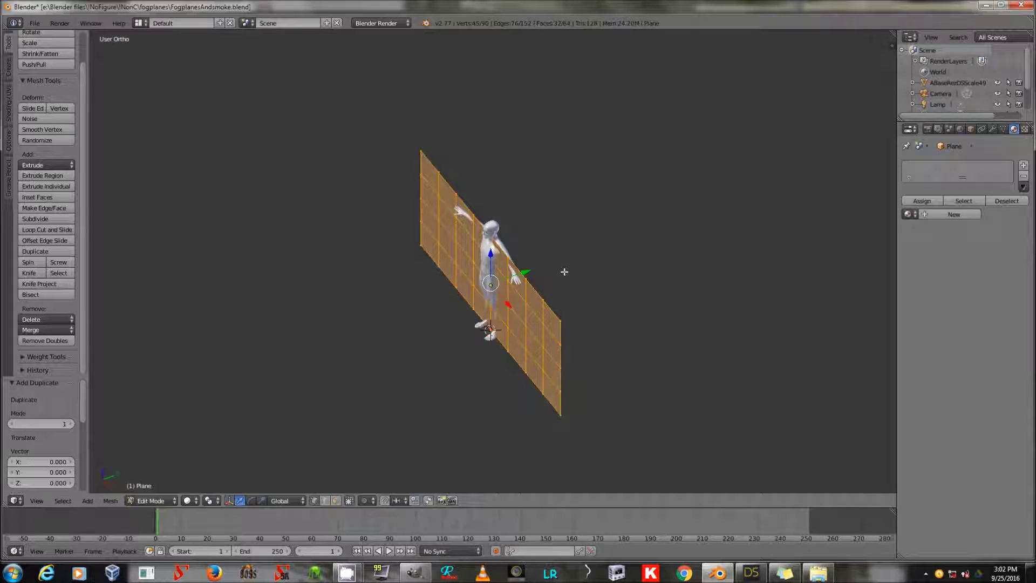
{"action": "key", "text": "g"}
{"action": "key", "text": "y"}
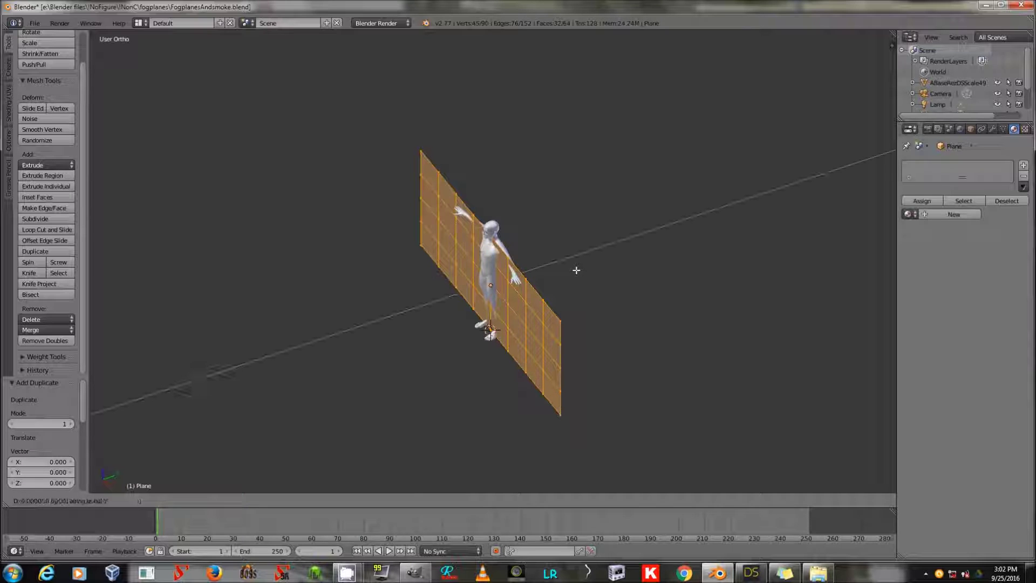
{"action": "left_click", "coordinate": [574, 271]}
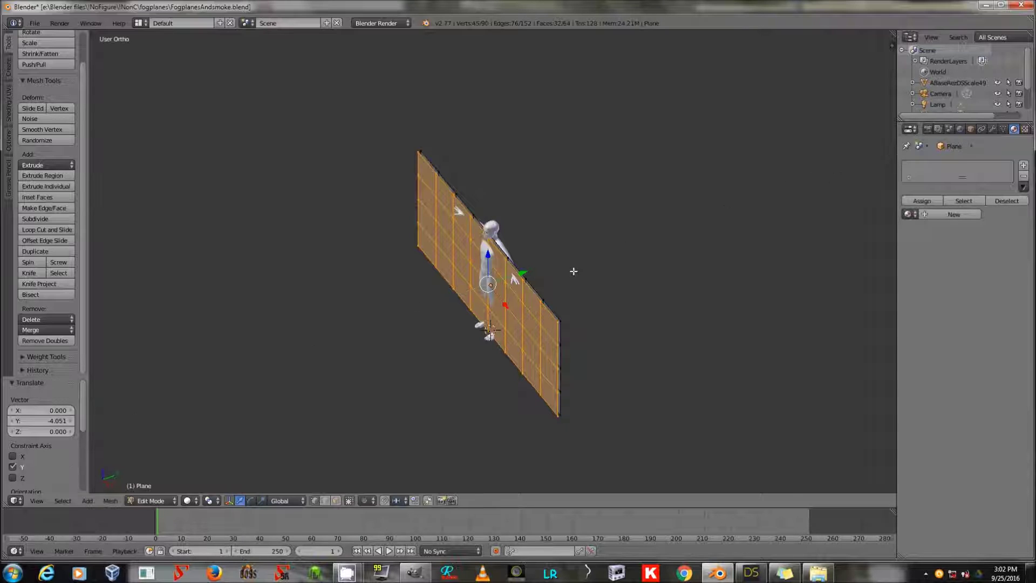
Select both layers of the plane mesh and make their normals consistent, facing outside.
{"action": "key", "text": "a"}
{"action": "key", "text": "a"}
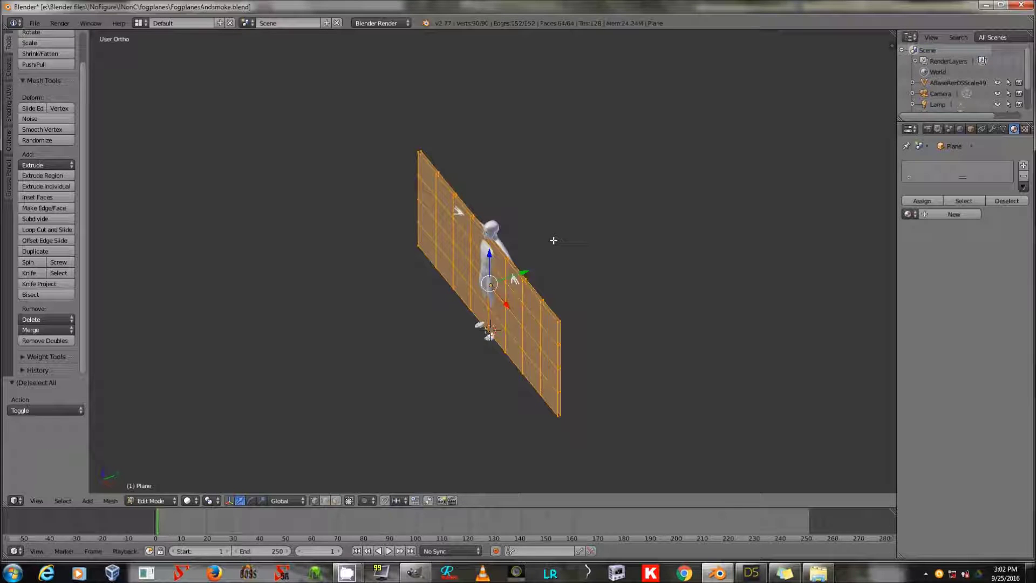
{"action": "key", "text": "ctrl+n"}
{"action": "middle_click_drag", "start_coordinate": [578, 293], "coordinate": [219, 475]}
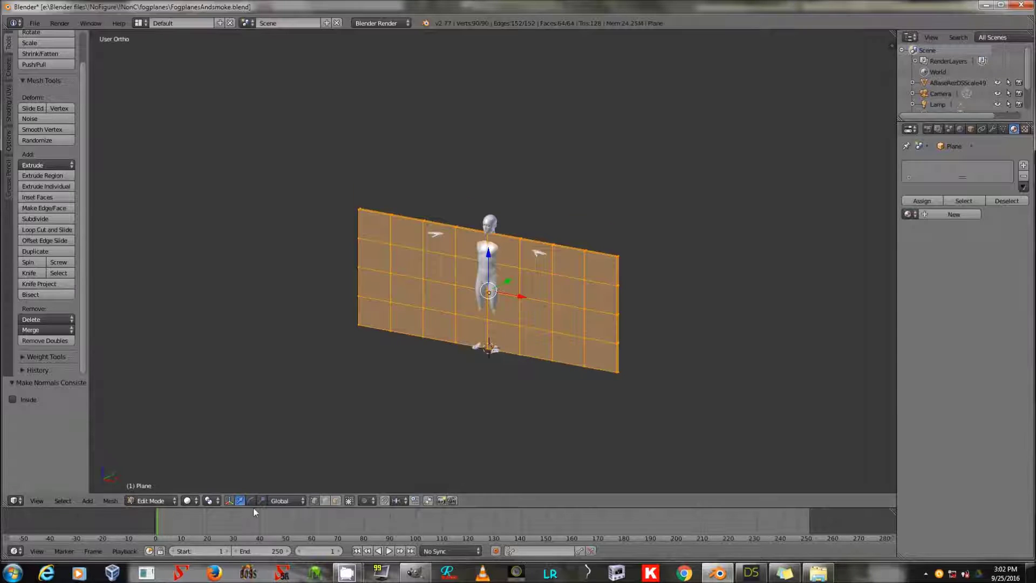
Enlarge the timeline area, split it vertically in two, and change the narrower part to the UV/Image Editor.
{"action": "left_click_drag", "start_coordinate": [254, 508], "coordinate": [251, 405]}
{"action": "right_click", "coordinate": [242, 405]}
{"action": "left_click", "coordinate": [243, 407]}
{"action": "left_click", "coordinate": [310, 464]}
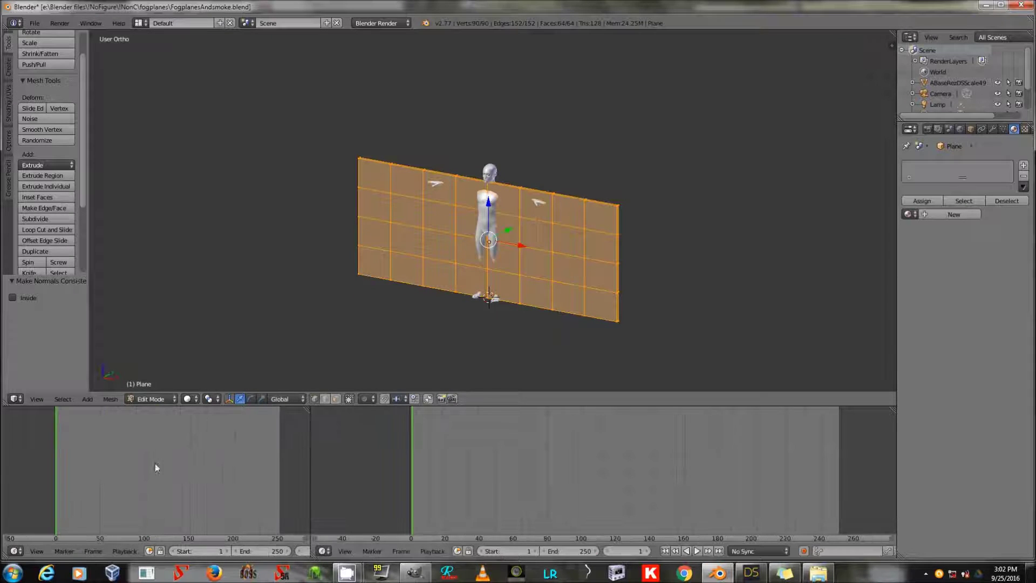
{"action": "left_click", "coordinate": [15, 551]}
{"action": "left_click", "coordinate": [57, 467]}
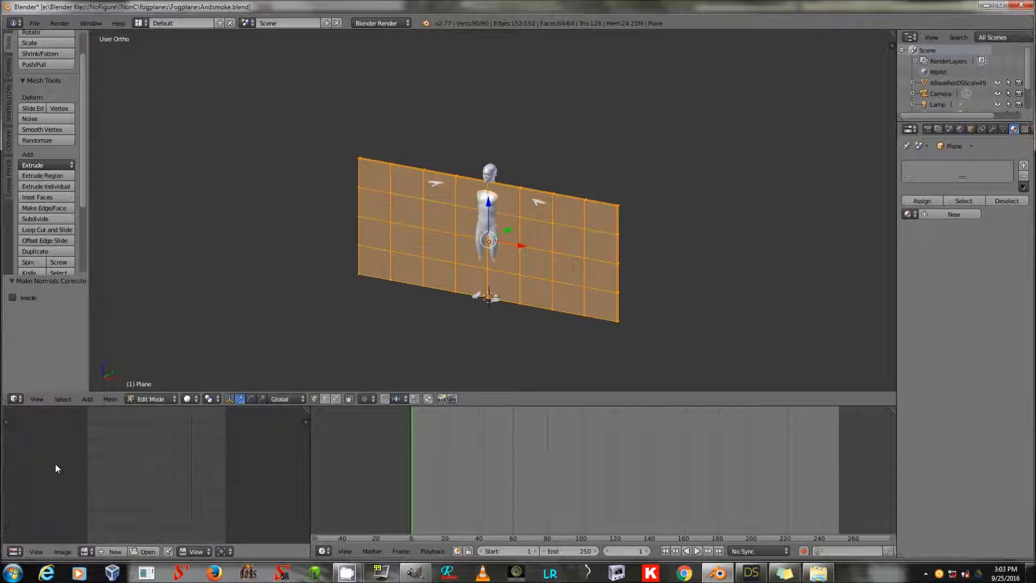
Unwrap the selected plane layers with Project From View in the front orthographic view.
{"action": "key", "text": "KP_1"}
{"action": "key", "text": "u"}
{"action": "left_click", "coordinate": [213, 222]}
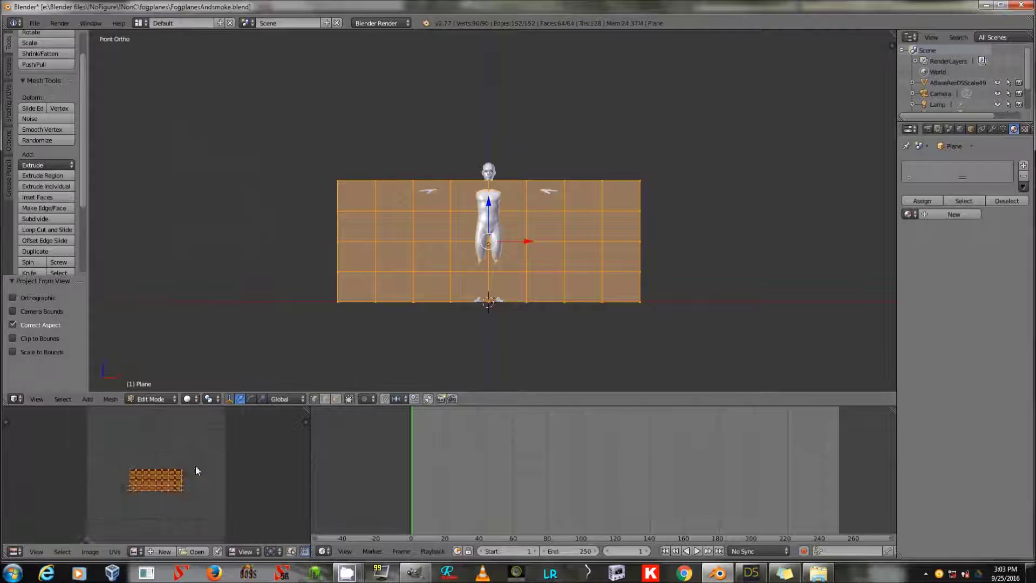
Scale the projected UVs up about 2.4 times and move them into the upper half of the UV tile.
{"action": "scroll", "coordinate": [196, 475], "scroll_direction": "down", "scroll_amount": 2}
{"action": "key", "text": "s"}
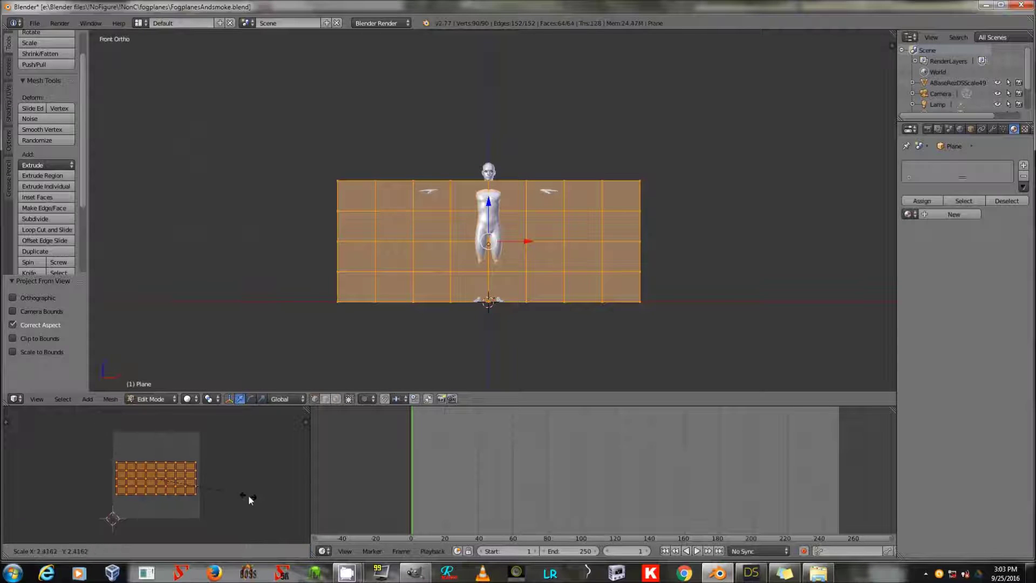
{"action": "left_click", "coordinate": [248, 494]}
{"action": "key", "text": "g"}
{"action": "left_click", "coordinate": [195, 460]}
Select one plane layer's linked UV island and move it about -0.42 along Y into the tile's lower half.
{"action": "key", "text": "a"}
{"action": "key", "text": "l"}
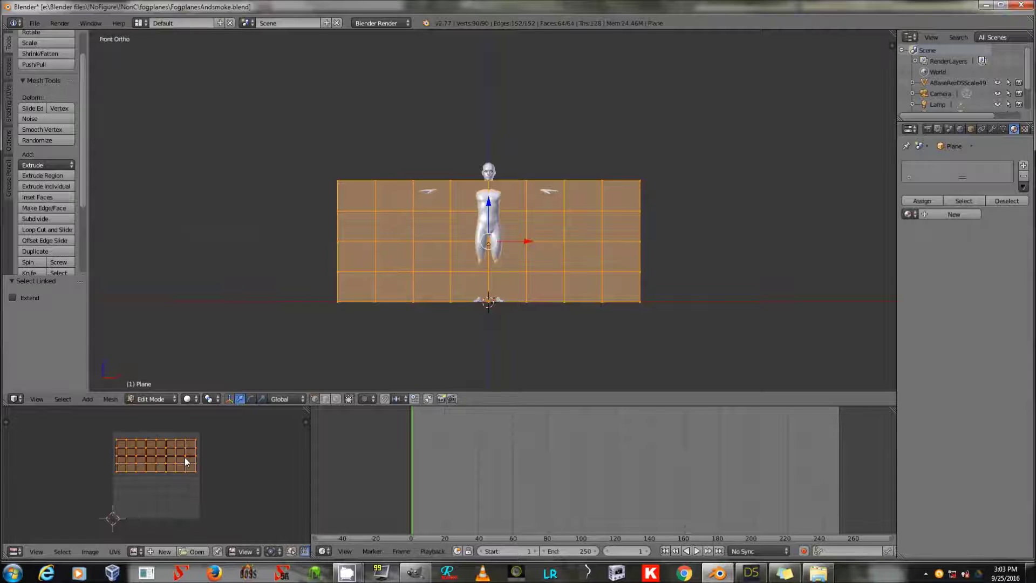
{"action": "key", "text": "g"}
{"action": "key", "text": "y"}
{"action": "left_click", "coordinate": [183, 494]}
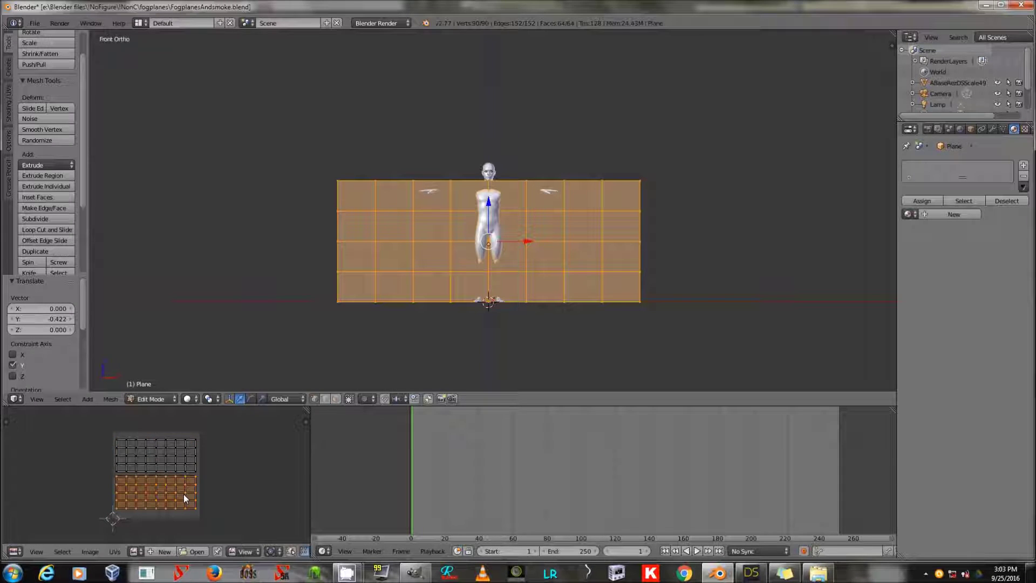
Select all UVs and set up a UV layout export named fogplane01.png in folder 2 inside templates.
{"action": "key", "text": "a"}
{"action": "key", "text": "a"}
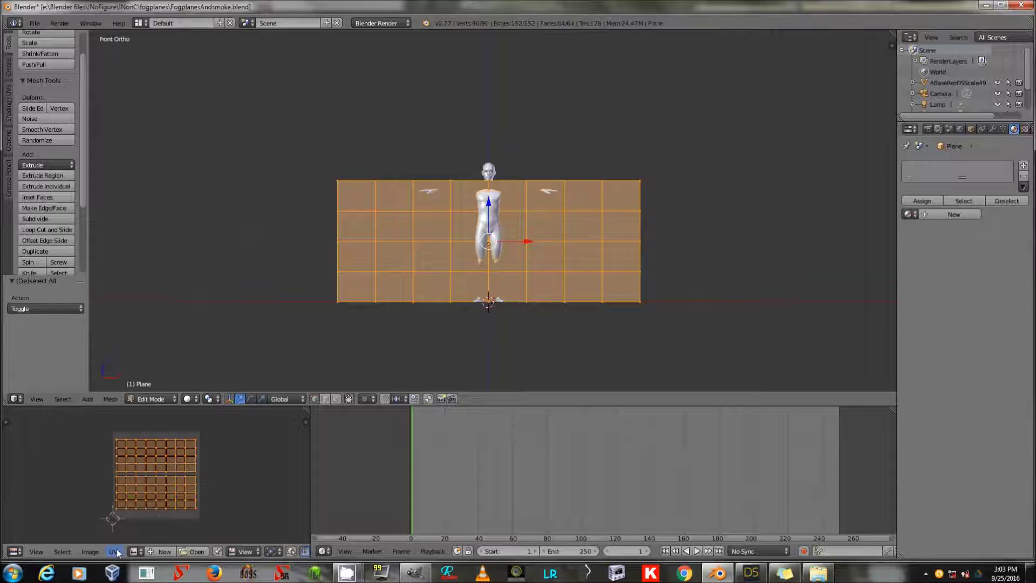
{"action": "left_click", "coordinate": [117, 553]}
{"action": "left_click", "coordinate": [164, 271]}
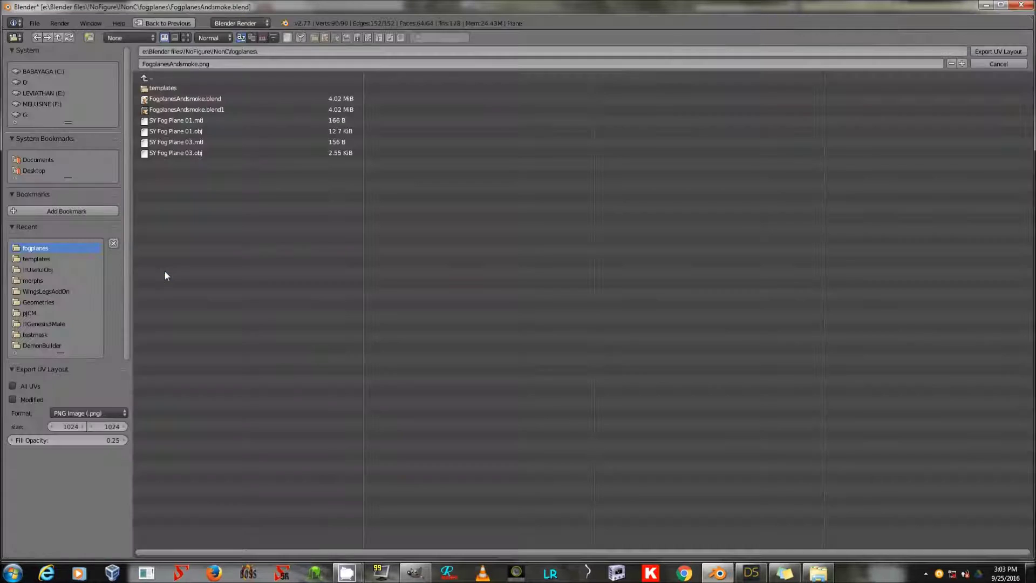
{"action": "left_click", "coordinate": [208, 88]}
{"action": "left_click", "coordinate": [305, 54]}
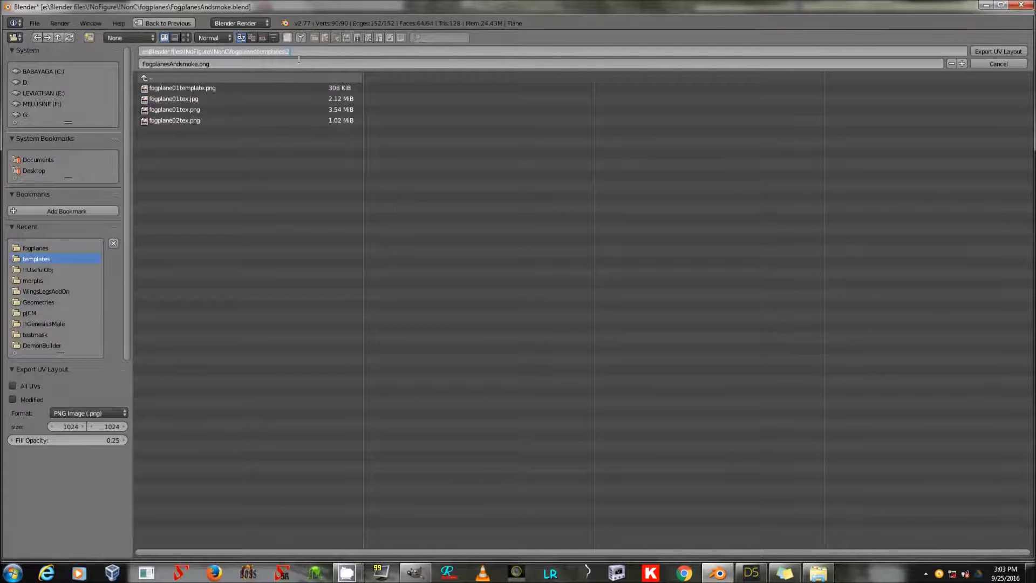
{"action": "key", "text": "Tab"}
{"action": "type", "text": "fogp"}
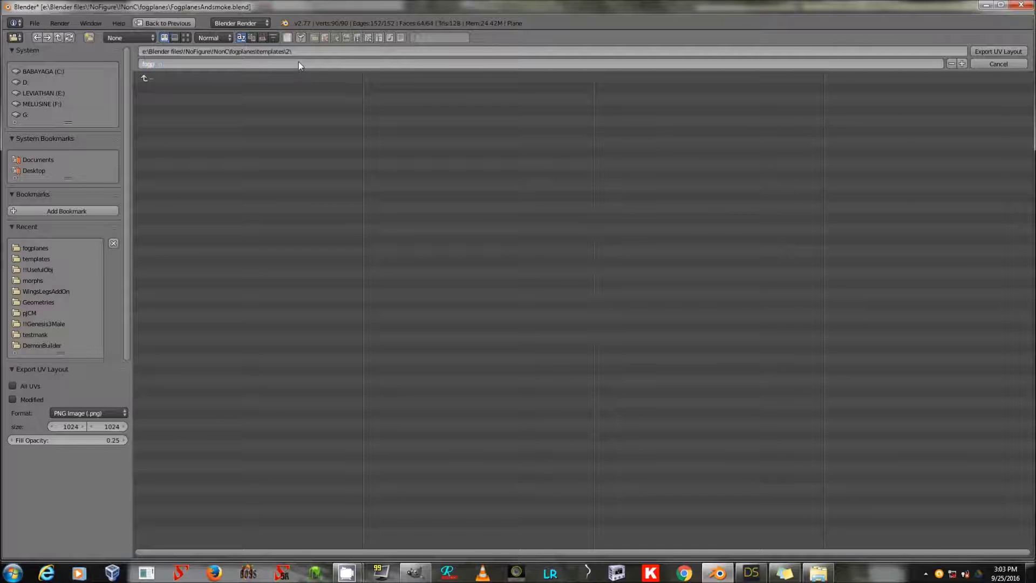
{"action": "type", "text": "lane01.png"}
{"action": "key", "text": "Return"}
Set the layout size to 4096 by 4096 with fill opacity 1.00 and export the UV layout.
{"action": "left_click", "coordinate": [77, 426]}
{"action": "type", "text": "4096"}
{"action": "key", "text": "Tab"}
{"action": "type", "text": "4096"}
{"action": "key", "text": "Tab"}
{"action": "type", "text": "14"}
{"action": "key", "text": "Return"}
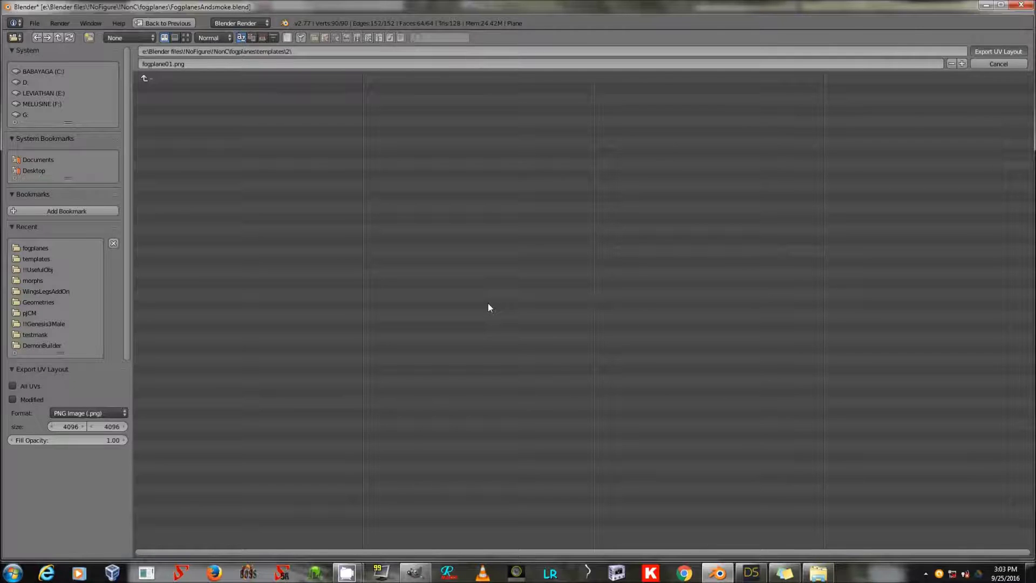
{"action": "key", "text": "Return"}
Return the plane to Object Mode and set its origin to its geometry.
{"action": "key", "text": "Tab"}
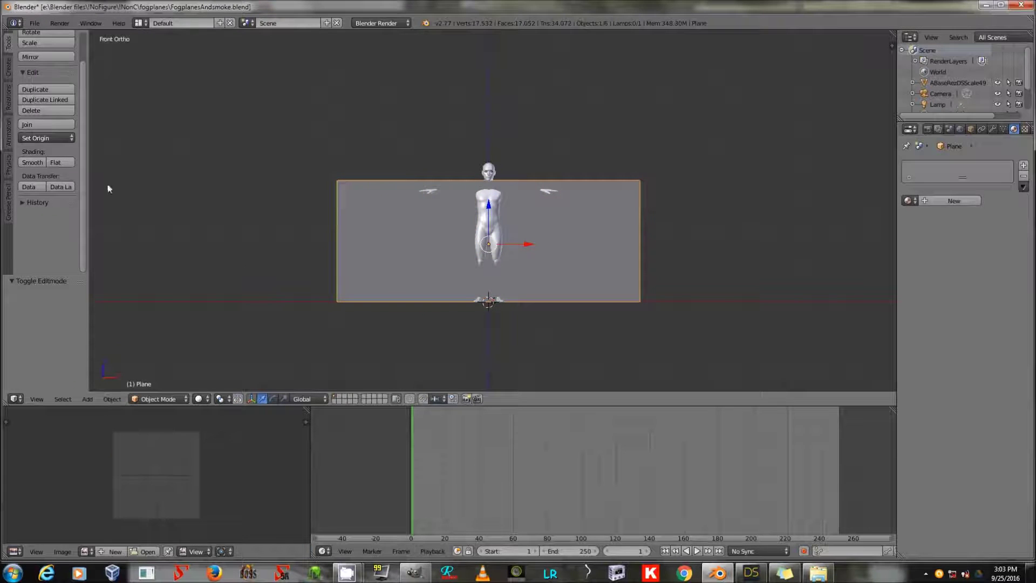
{"action": "left_click", "coordinate": [38, 139]}
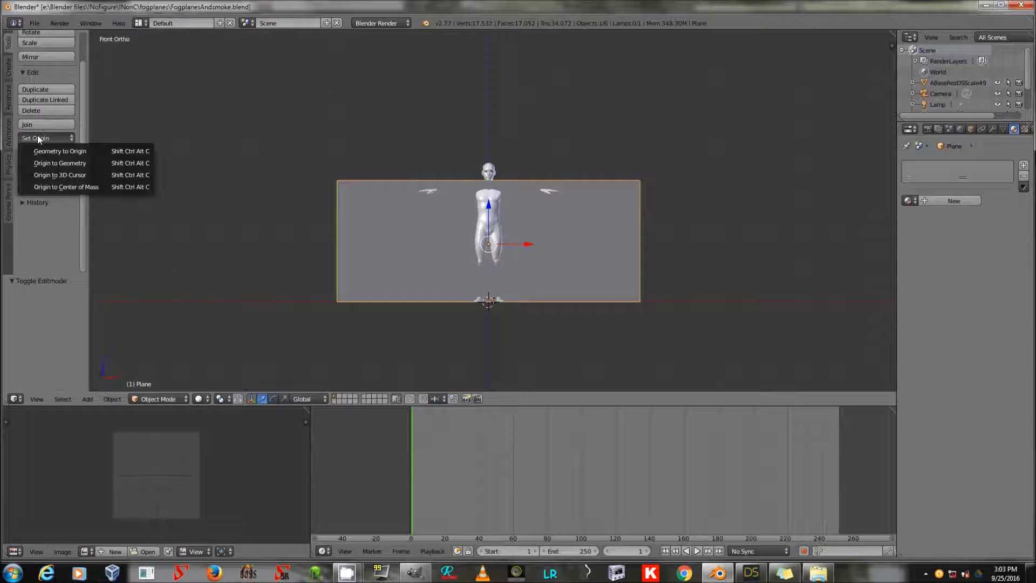
{"action": "left_click", "coordinate": [84, 163]}
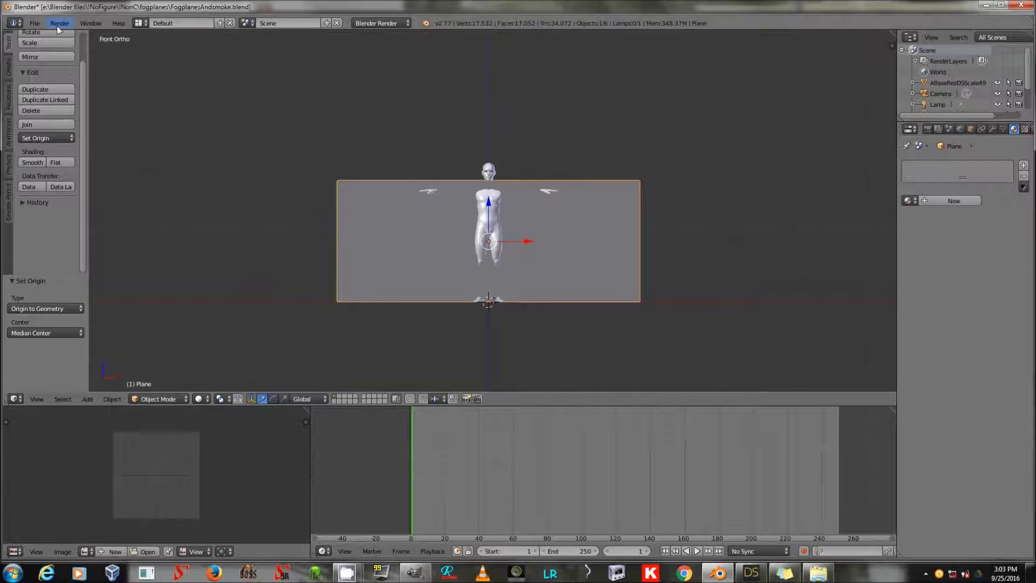
Load the Dazregular preset in the Wavefront OBJ export, examine its export options and cancel the export.
{"action": "left_click", "coordinate": [34, 23]}
{"action": "mouse_move", "coordinate": [81, 229]}
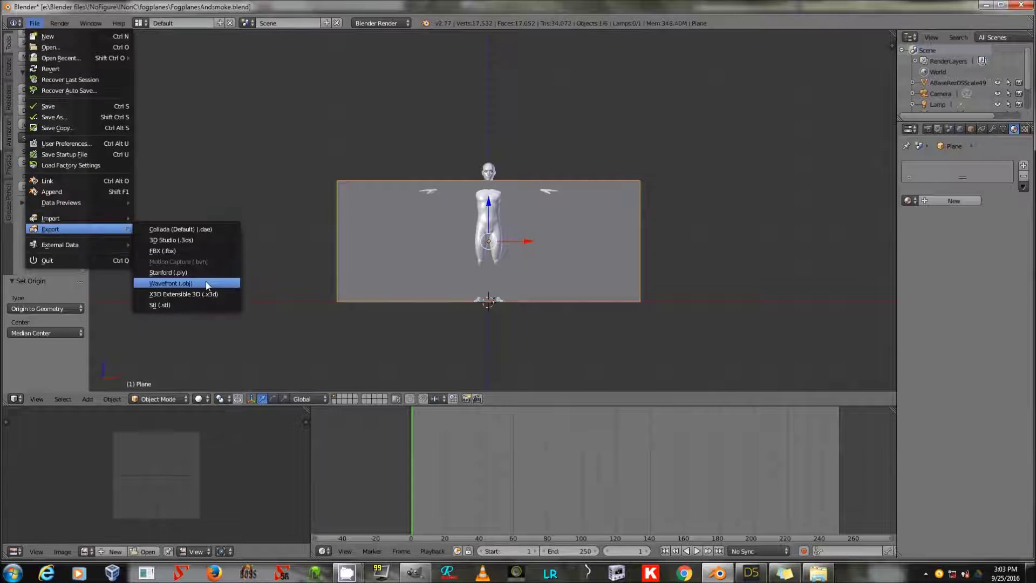
{"action": "left_click", "coordinate": [205, 281]}
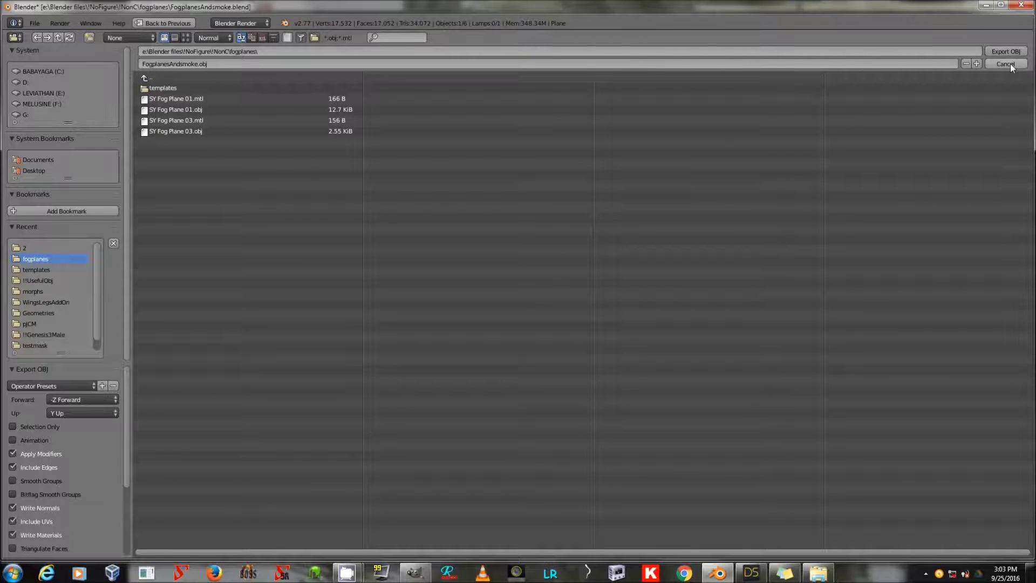
{"action": "left_click", "coordinate": [38, 385]}
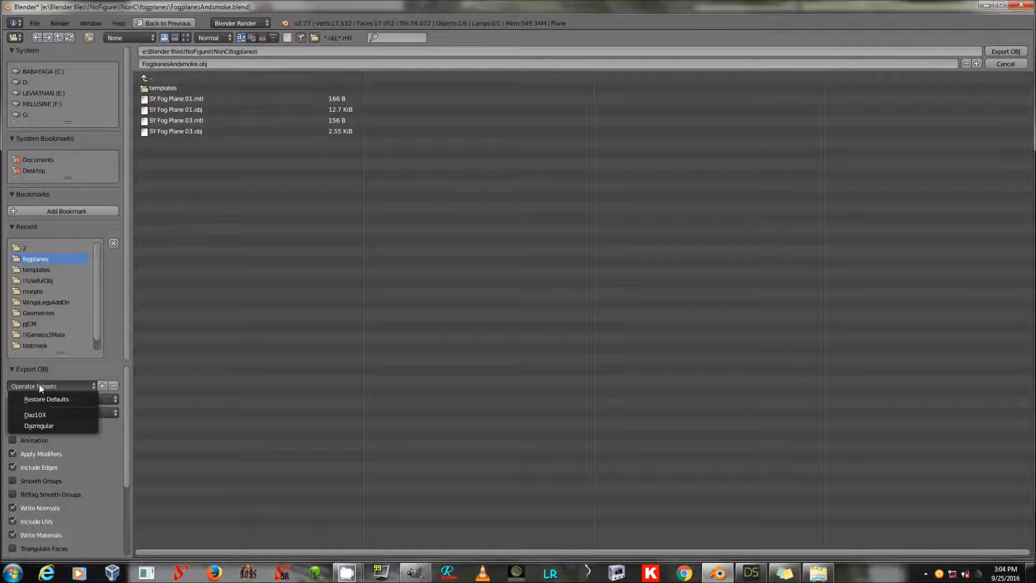
{"action": "left_click", "coordinate": [56, 423]}
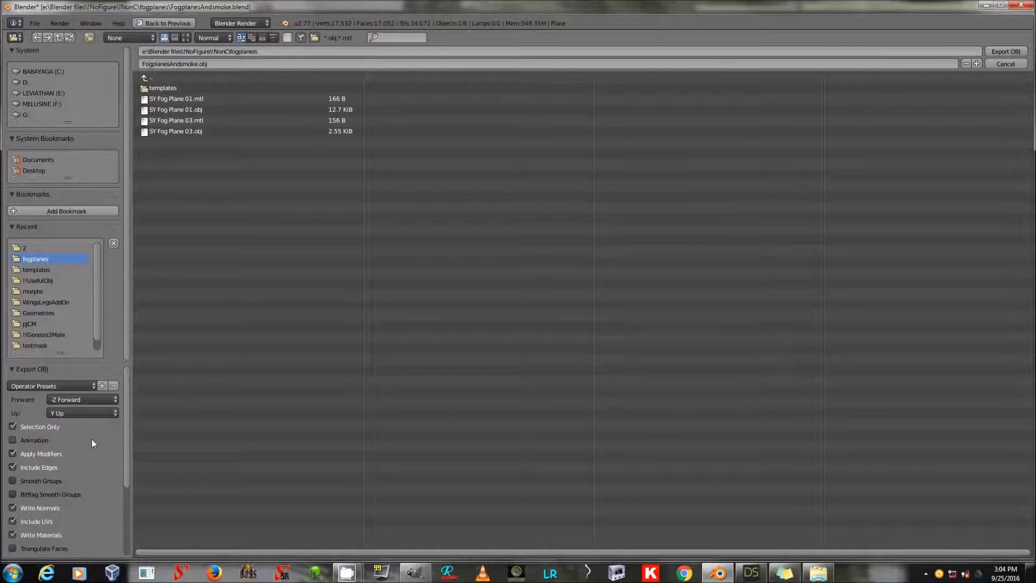
{"action": "scroll", "coordinate": [90, 440], "scroll_direction": "down", "scroll_amount": 2}
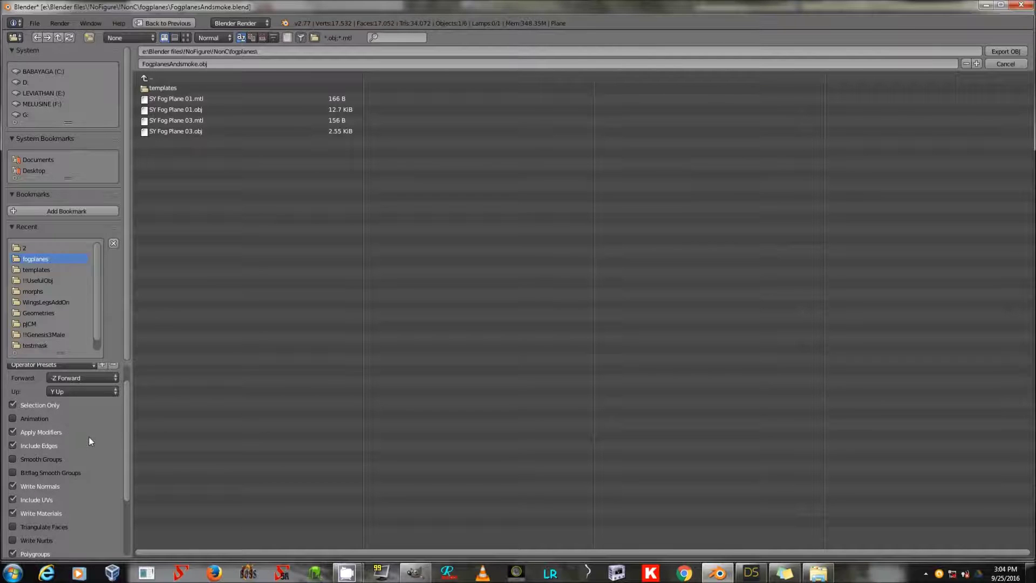
{"action": "scroll", "coordinate": [92, 438], "scroll_direction": "down", "scroll_amount": 4}
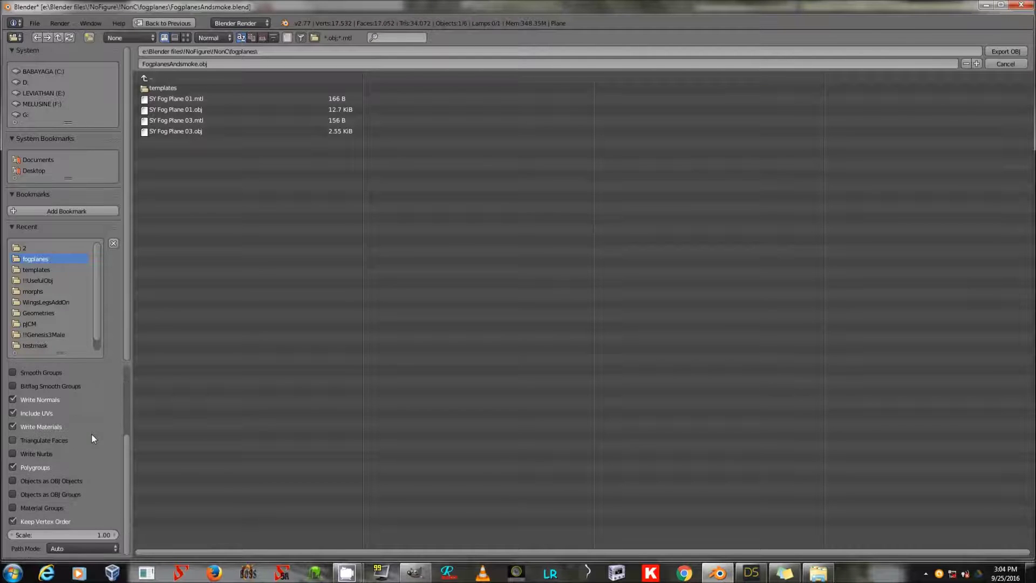
{"action": "scroll", "coordinate": [92, 435], "scroll_direction": "up", "scroll_amount": 5}
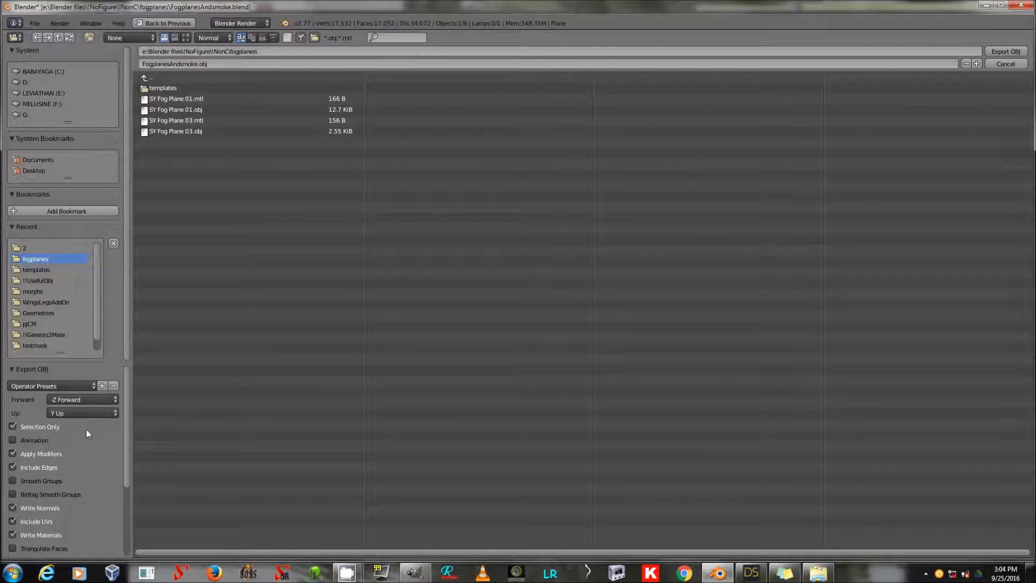
{"action": "scroll", "coordinate": [75, 466], "scroll_direction": "down", "scroll_amount": 2}
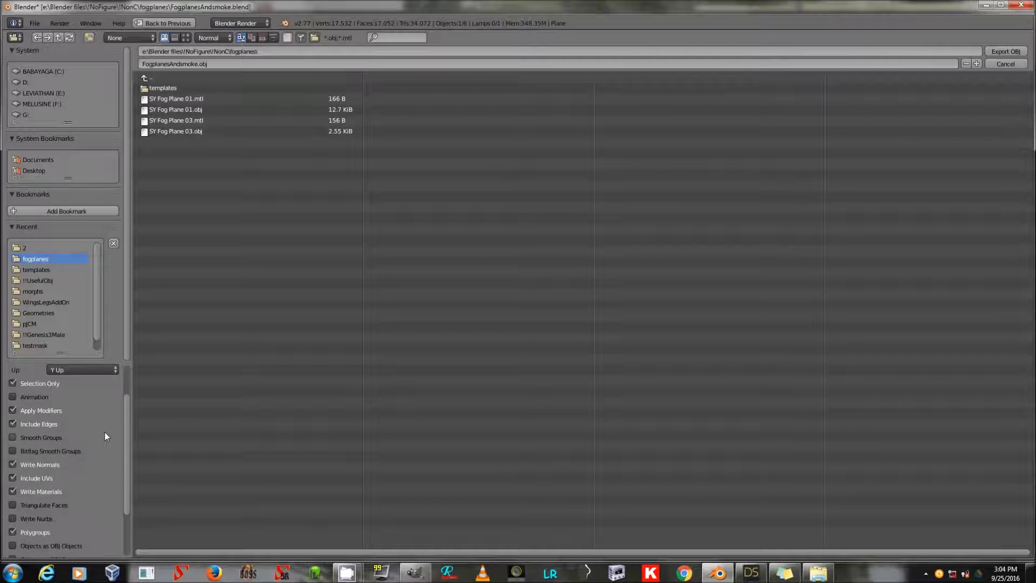
{"action": "scroll", "coordinate": [104, 436], "scroll_direction": "down", "scroll_amount": 1}
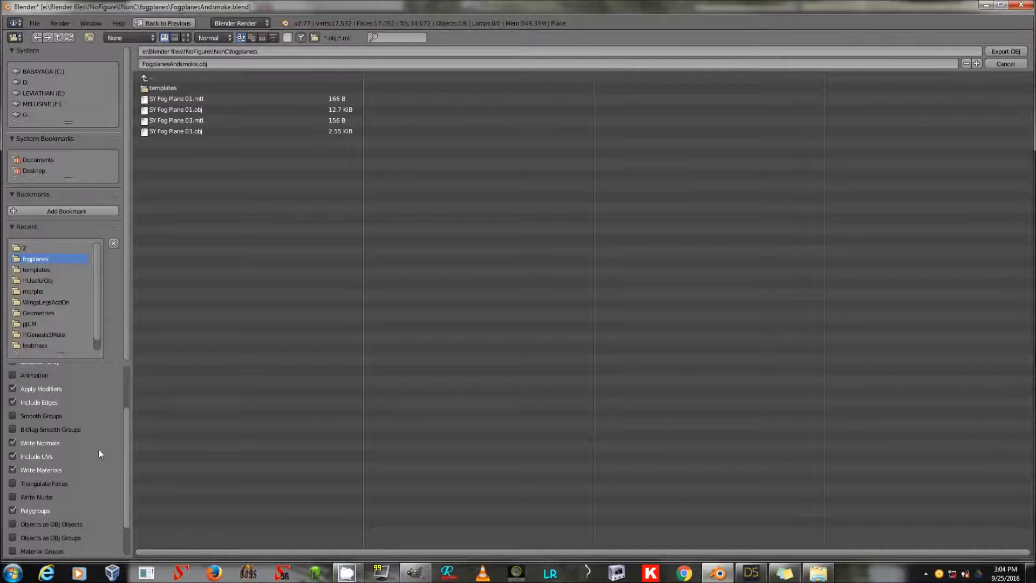
{"action": "scroll", "coordinate": [89, 488], "scroll_direction": "down", "scroll_amount": 2}
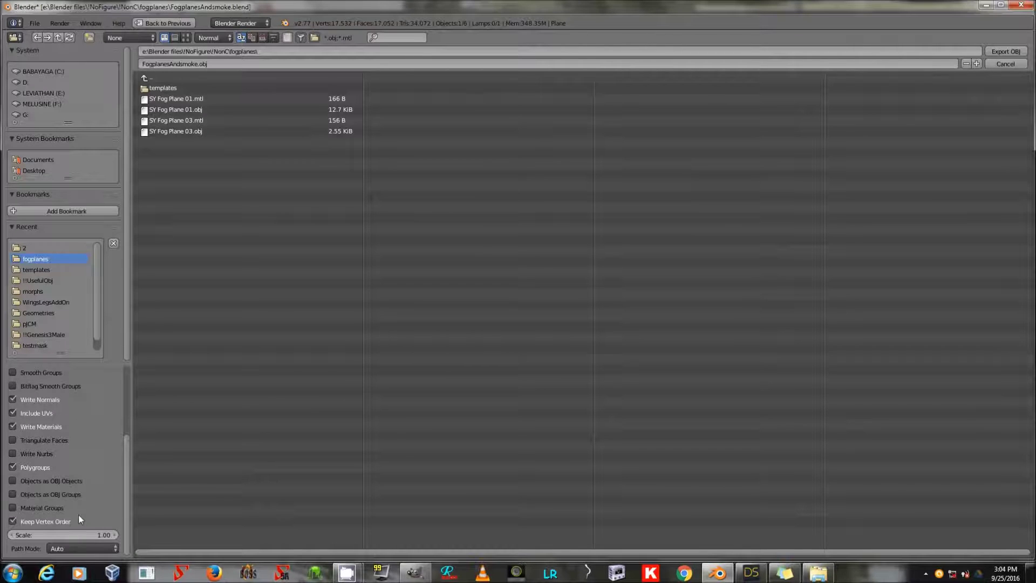
{"action": "scroll", "coordinate": [78, 513], "scroll_direction": "up", "scroll_amount": 5}
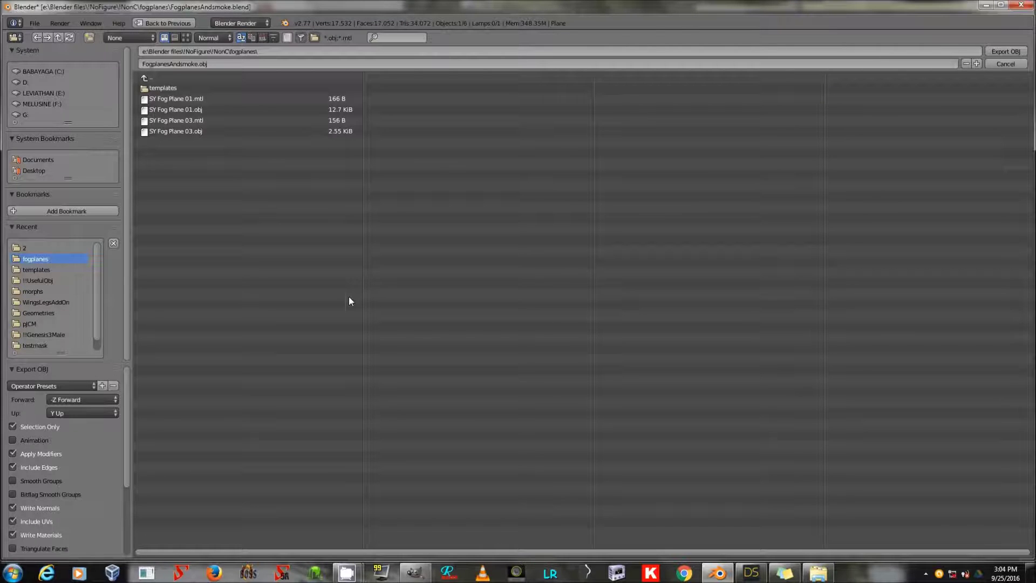
{"action": "left_click", "coordinate": [1006, 64]}
Switch to DAZ Studio and import SY Fog Plane 01.obj from the fogplanes folder using the DAZ Studio (1 unit = 1cm) preset.
{"action": "left_click", "coordinate": [986, 6]}
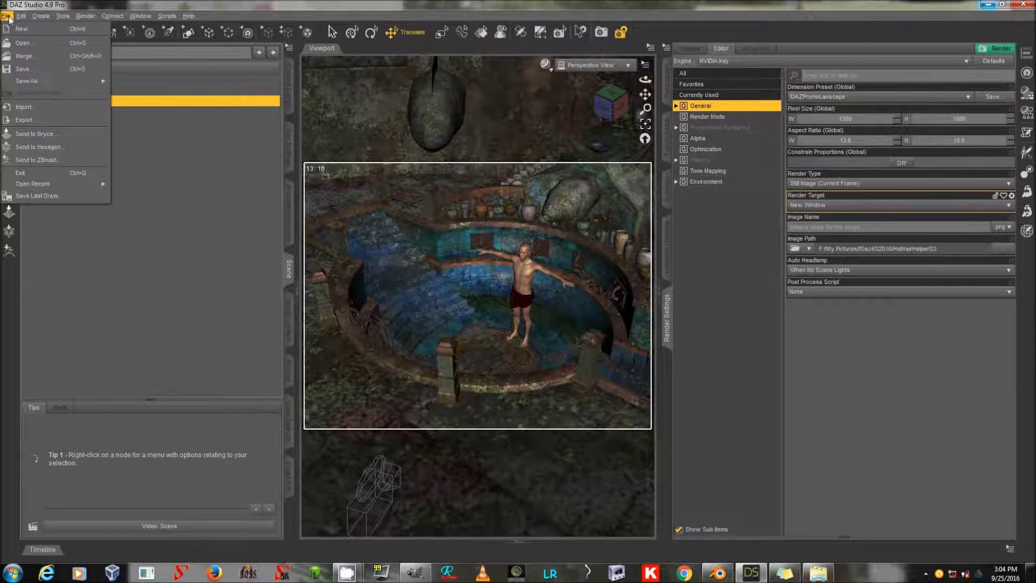
{"action": "left_click", "coordinate": [39, 108]}
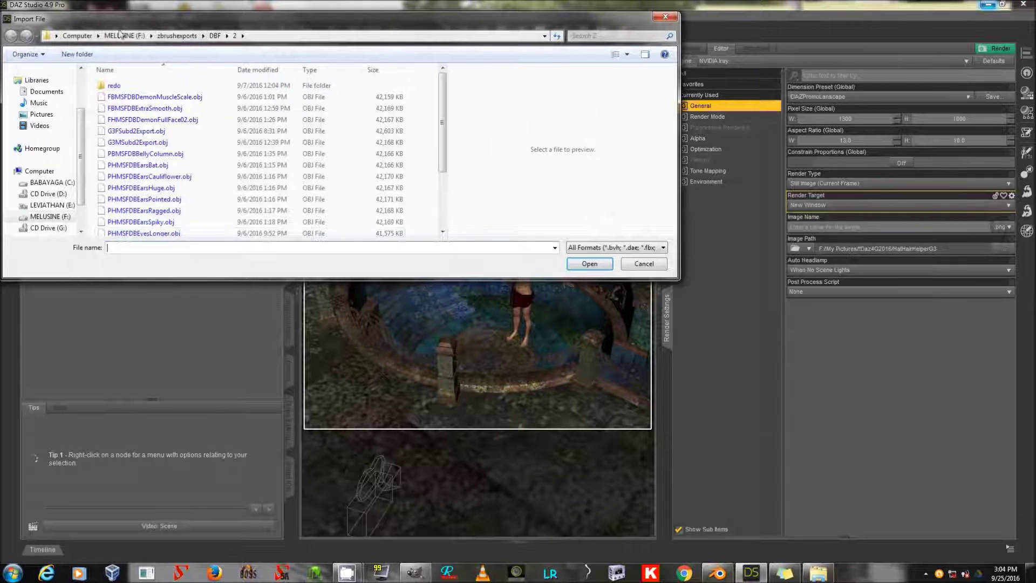
{"action": "left_click", "coordinate": [78, 35]}
{"action": "double_click", "coordinate": [304, 103]}
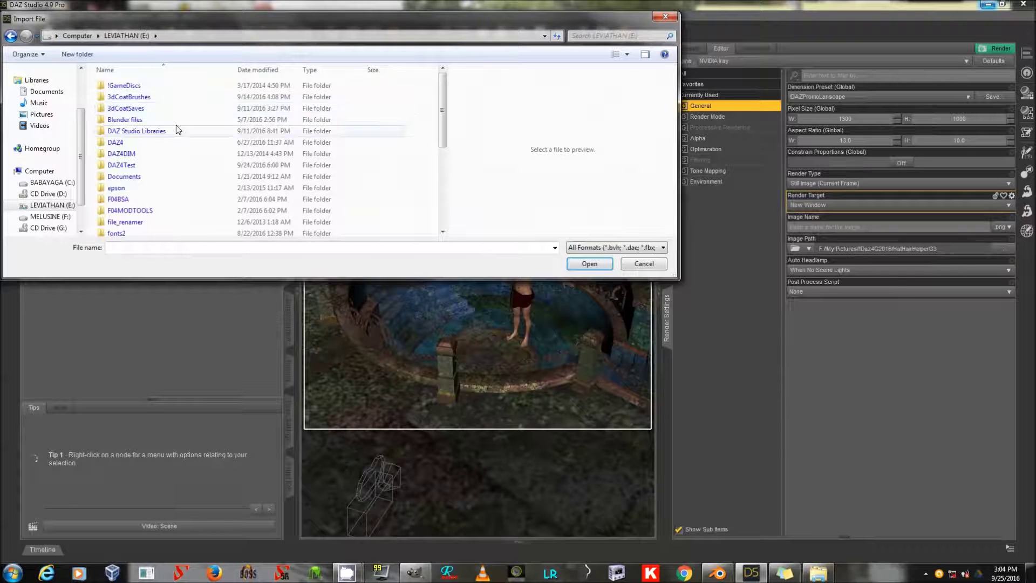
{"action": "double_click", "coordinate": [129, 119]}
{"action": "double_click", "coordinate": [166, 186]}
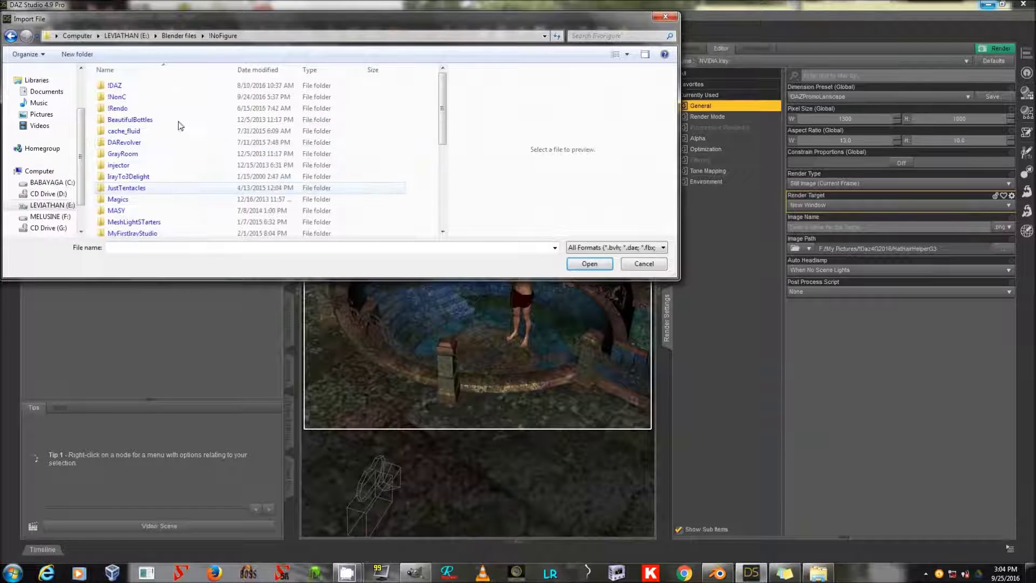
{"action": "double_click", "coordinate": [154, 98]}
{"action": "double_click", "coordinate": [151, 109]}
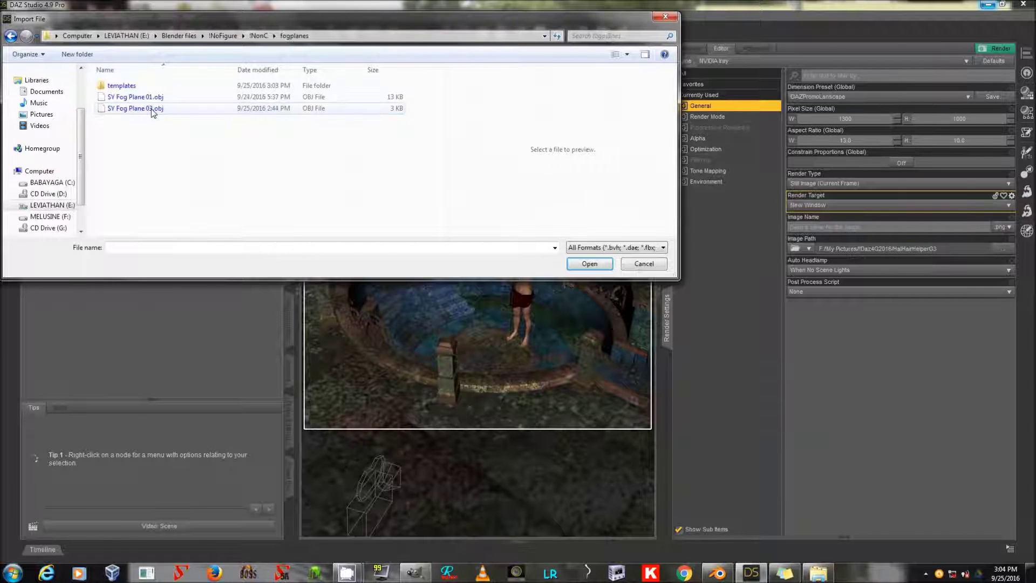
{"action": "double_click", "coordinate": [161, 102]}
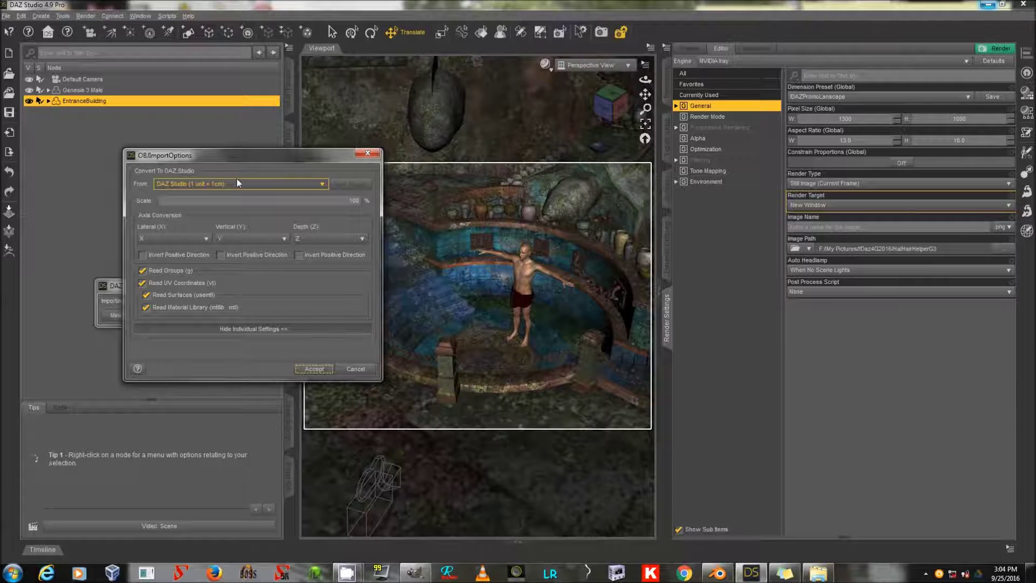
{"action": "left_click", "coordinate": [323, 370]}
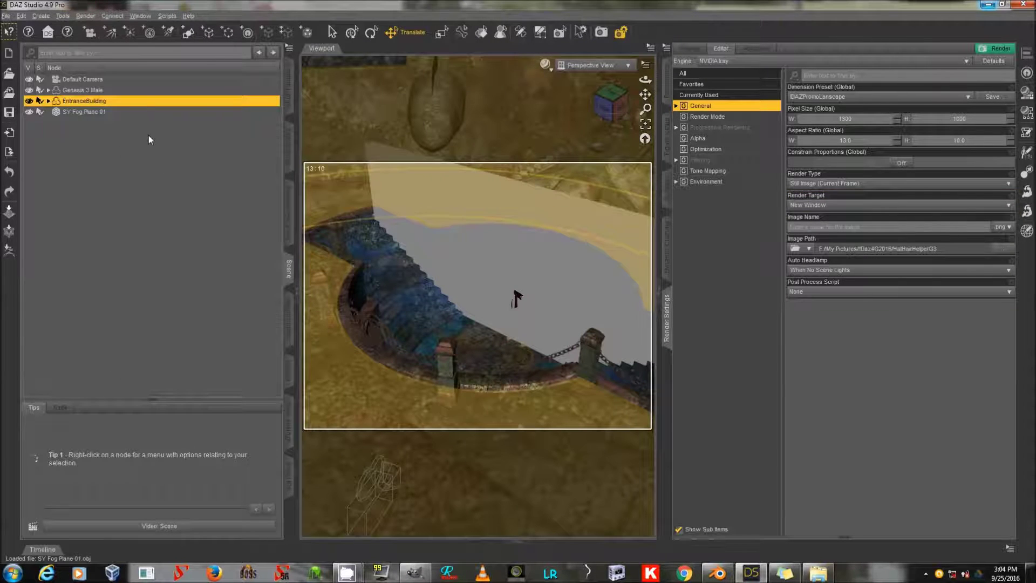
Select the surfaces of SY Fog Plane 01 and apply the Iray Uber Base shader to them.
{"action": "left_click", "coordinate": [142, 113]}
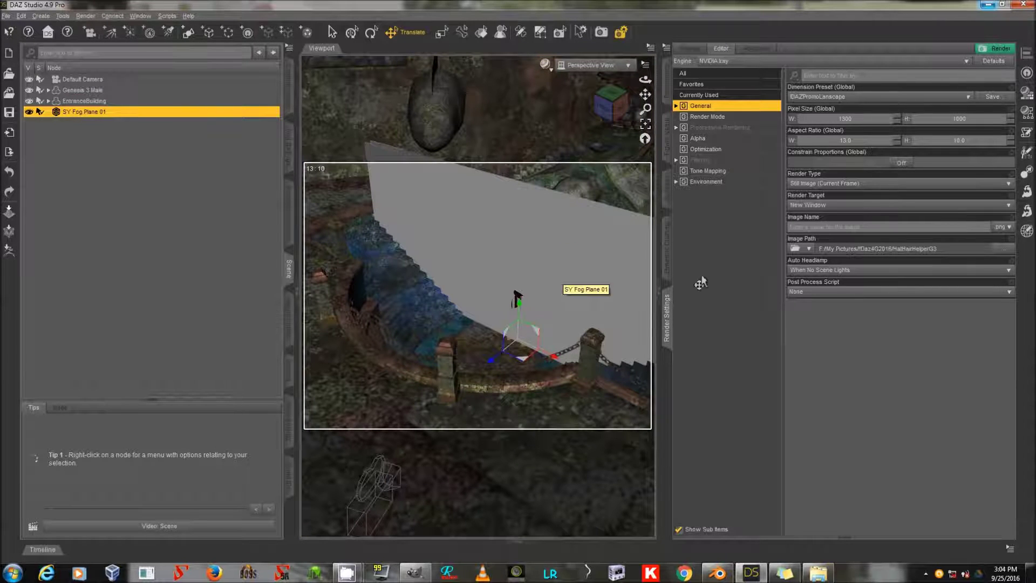
{"action": "left_click", "coordinate": [668, 192]}
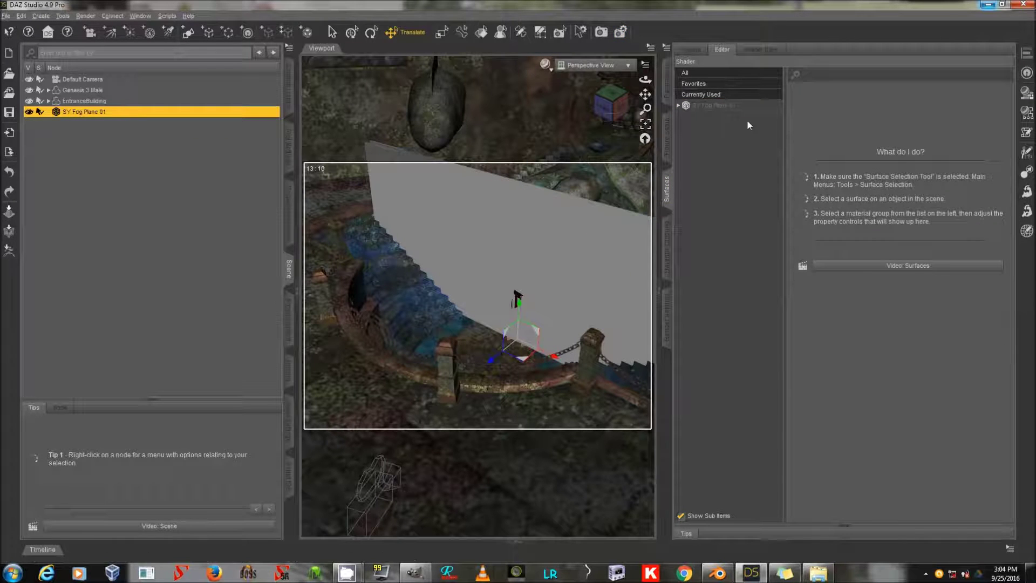
{"action": "left_click", "coordinate": [743, 105]}
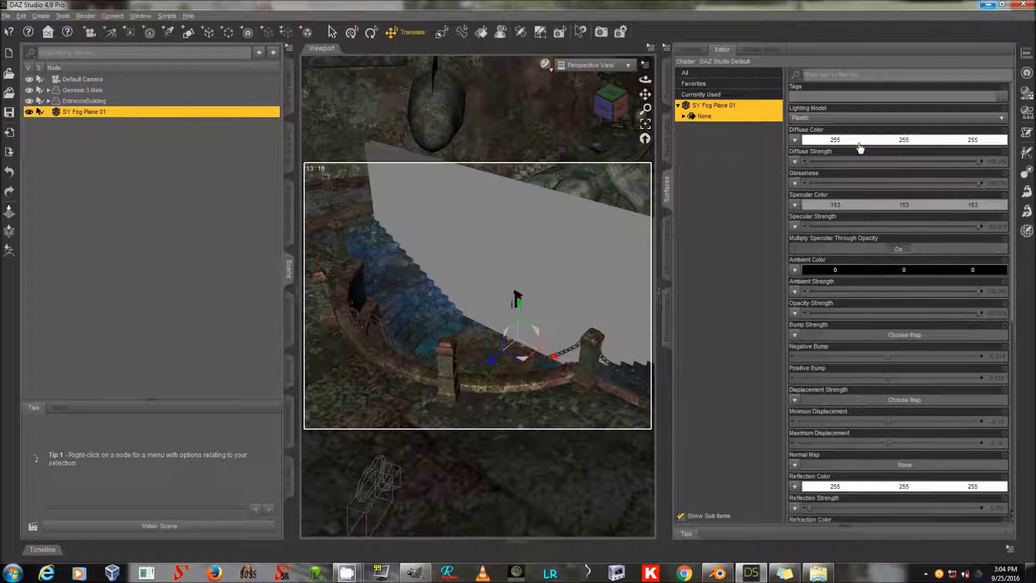
{"action": "left_click", "coordinate": [165, 16]}
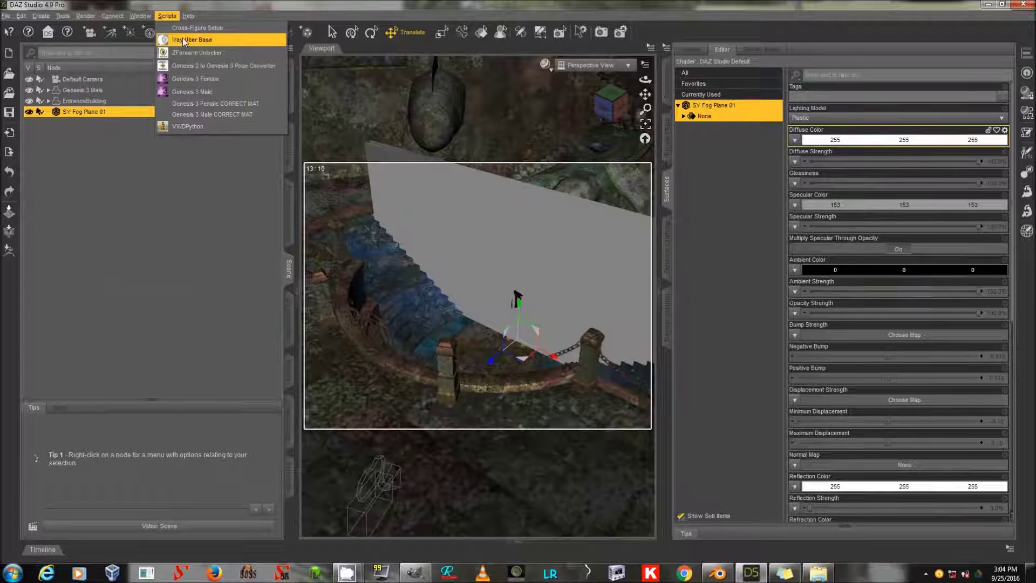
{"action": "left_click", "coordinate": [182, 36]}
{"action": "left_click", "coordinate": [168, 16]}
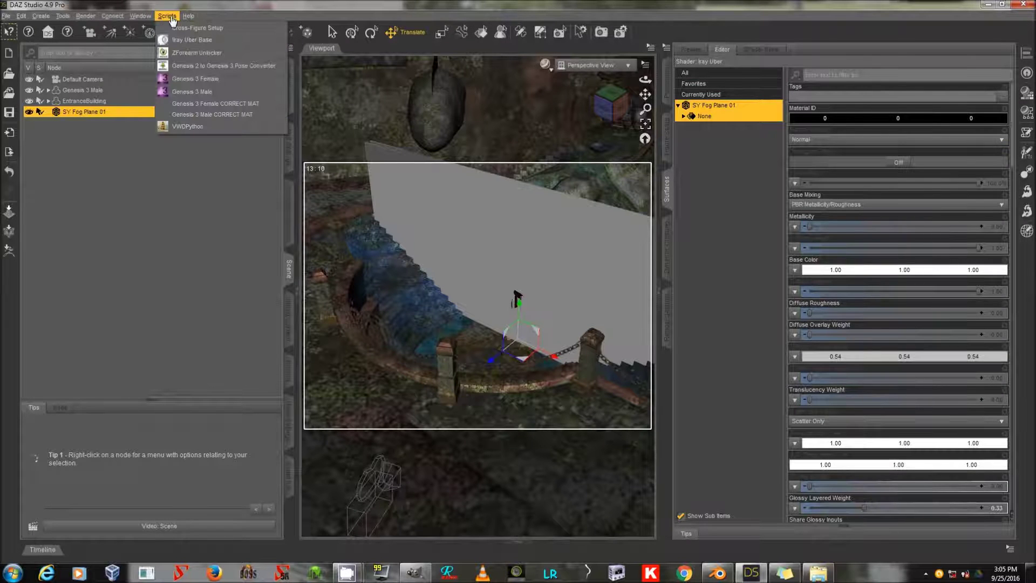
{"action": "left_click", "coordinate": [171, 18]}
Examine the context options of a clothing asset in the content library, browse to the Genesis 3 Male folder, and return to the scene list.
{"action": "left_click", "coordinate": [290, 87]}
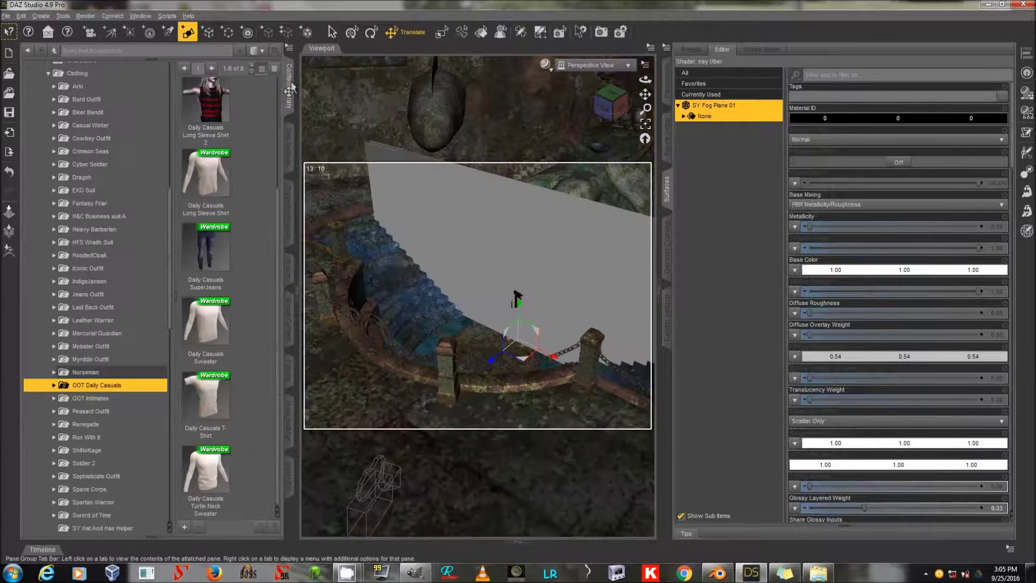
{"action": "right_click", "coordinate": [221, 167]}
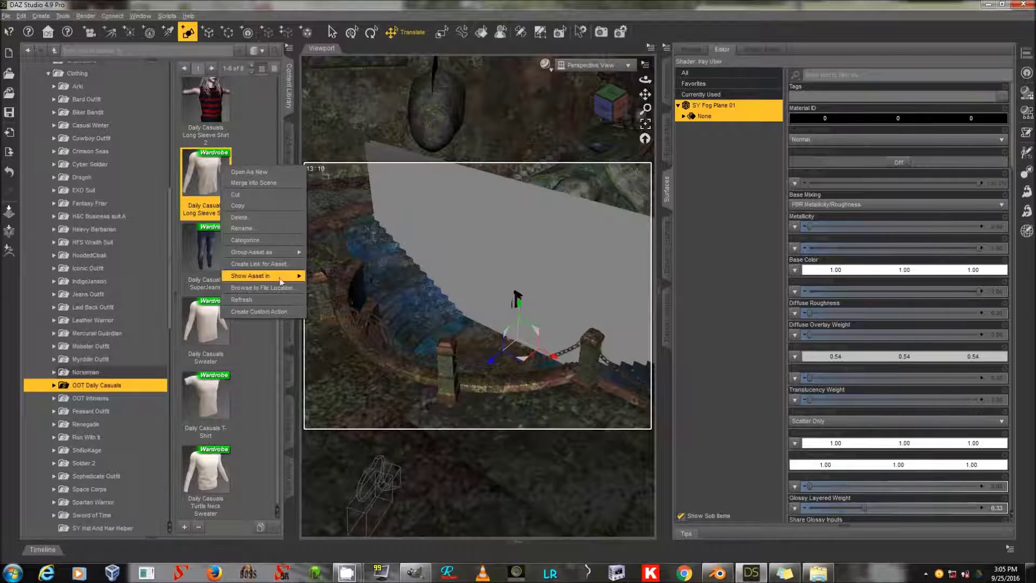
{"action": "left_click", "coordinate": [115, 74]}
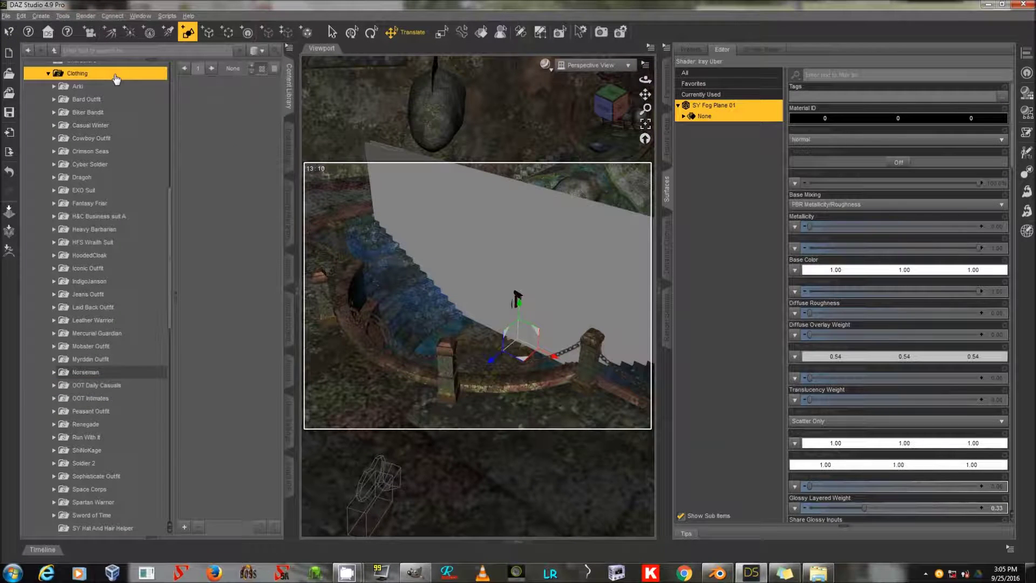
{"action": "scroll", "coordinate": [81, 116], "scroll_direction": "up", "scroll_amount": 2}
{"action": "scroll", "coordinate": [89, 134], "scroll_direction": "up", "scroll_amount": 2}
{"action": "left_click", "coordinate": [85, 135]}
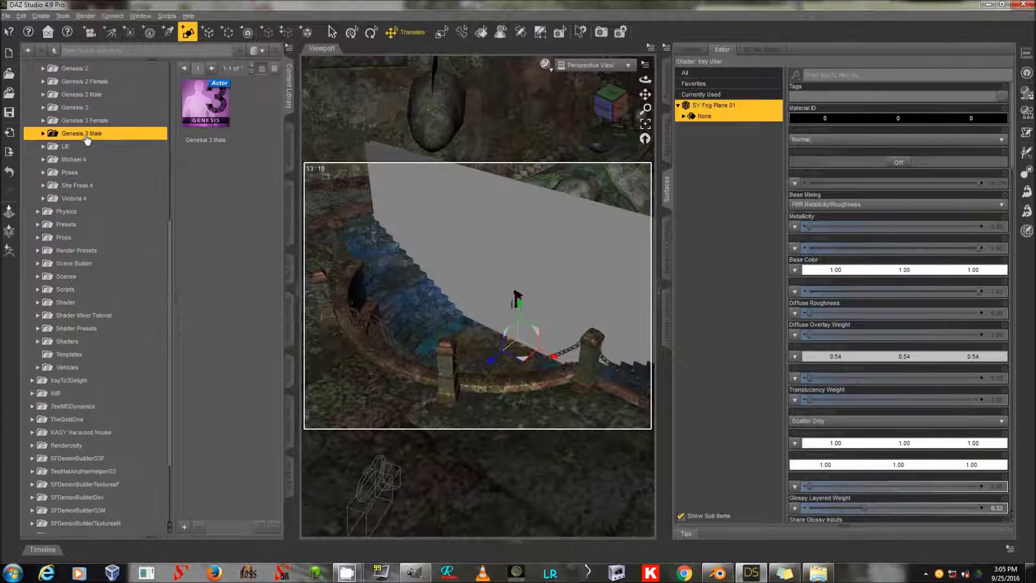
{"action": "left_click", "coordinate": [288, 269]}
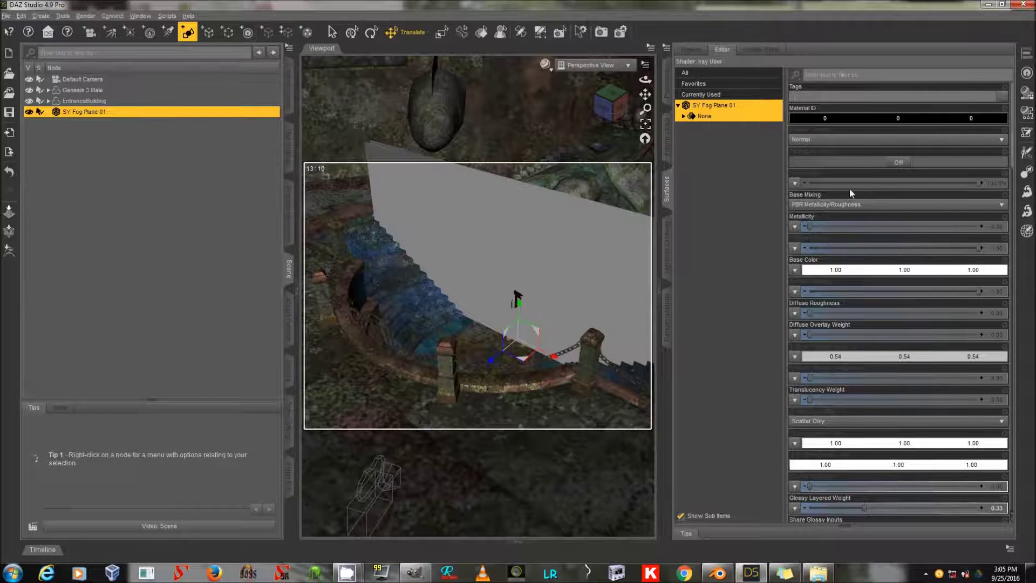
Switch to GIMP, add a transparent 4096 × 4096 layer to fogplane01tex.xcf and move it to the bottom of the layer stack.
{"action": "left_click", "coordinate": [415, 573]}
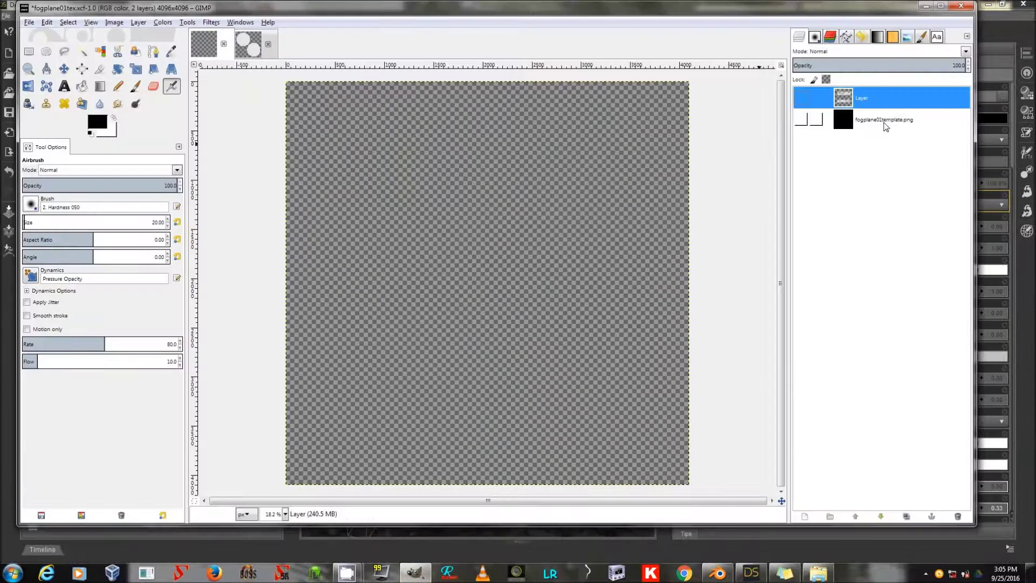
{"action": "left_click", "coordinate": [806, 516]}
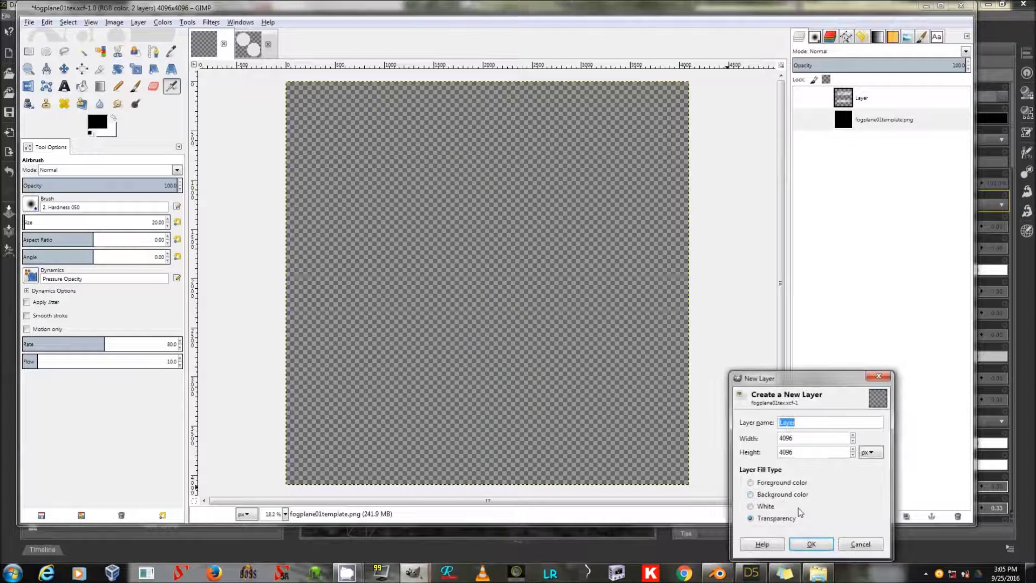
{"action": "key", "text": "Return"}
{"action": "left_click", "coordinate": [883, 518]}
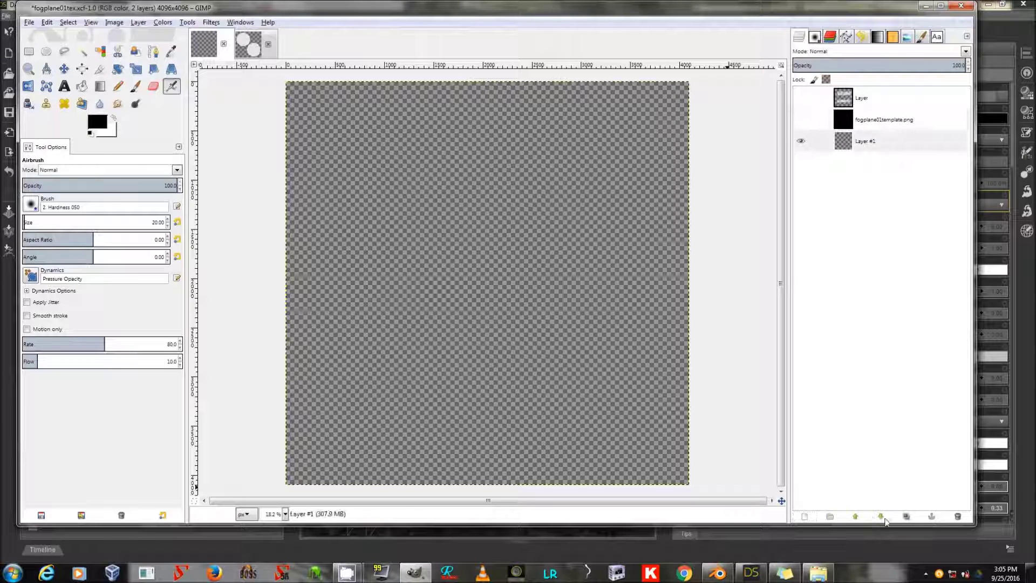
Open the recent image fogplane01template.png and copy its entire canvas.
{"action": "left_click", "coordinate": [29, 23]}
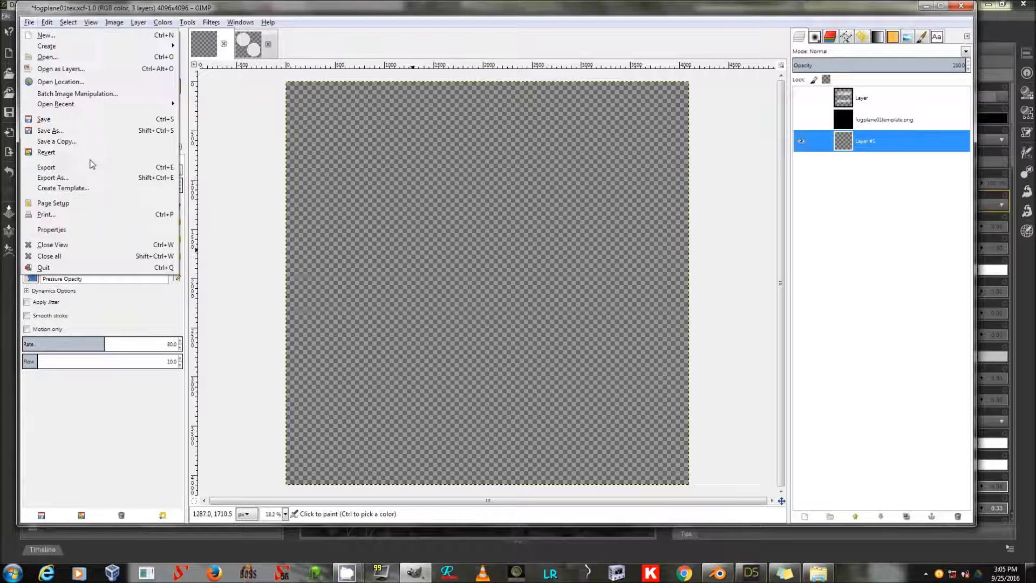
{"action": "mouse_move", "coordinate": [95, 104]}
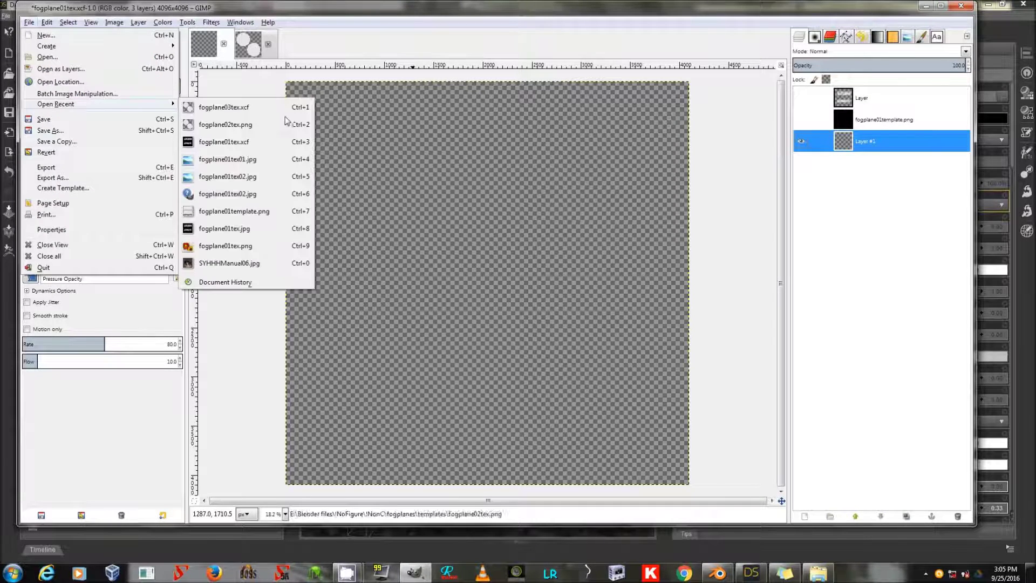
{"action": "left_click", "coordinate": [251, 211]}
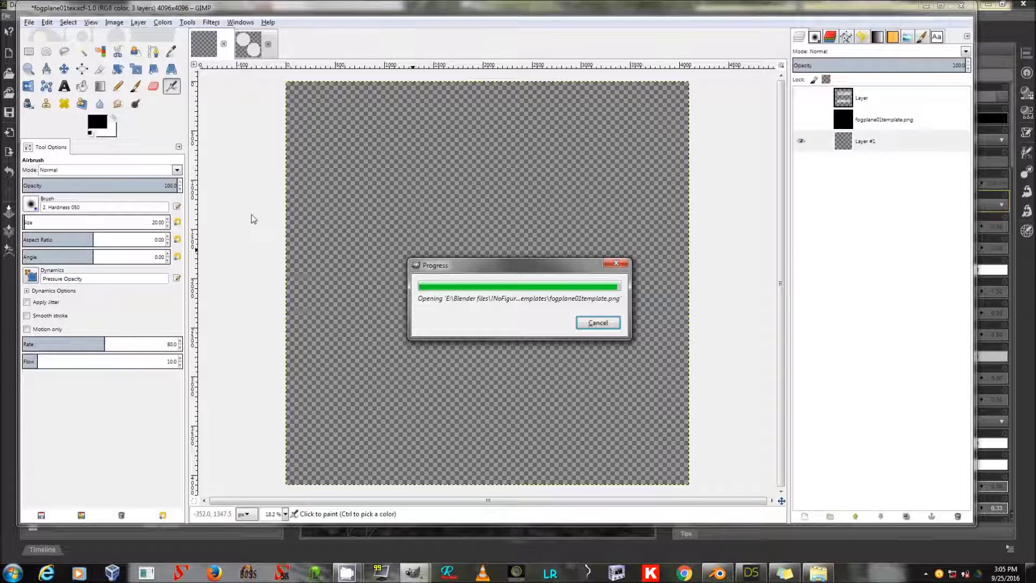
{"action": "key", "text": "ctrl+a"}
{"action": "key", "text": "ctrl+c"}
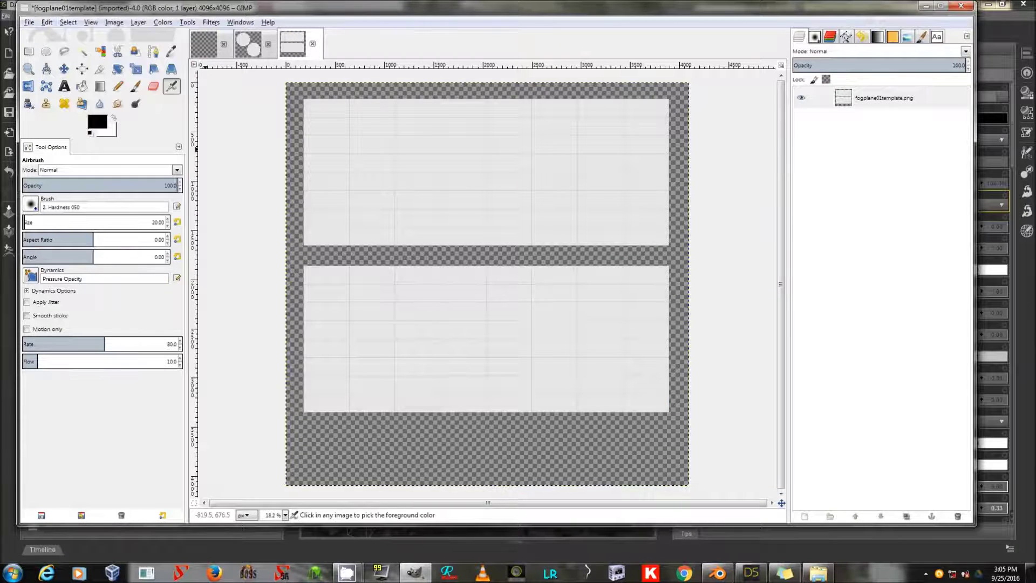
Paste the copied template into the new bottom layer of fogplane01tex.xcf and anchor the floating selection.
{"action": "left_click", "coordinate": [204, 43]}
{"action": "left_click", "coordinate": [879, 141]}
{"action": "key", "text": "ctrl+v"}
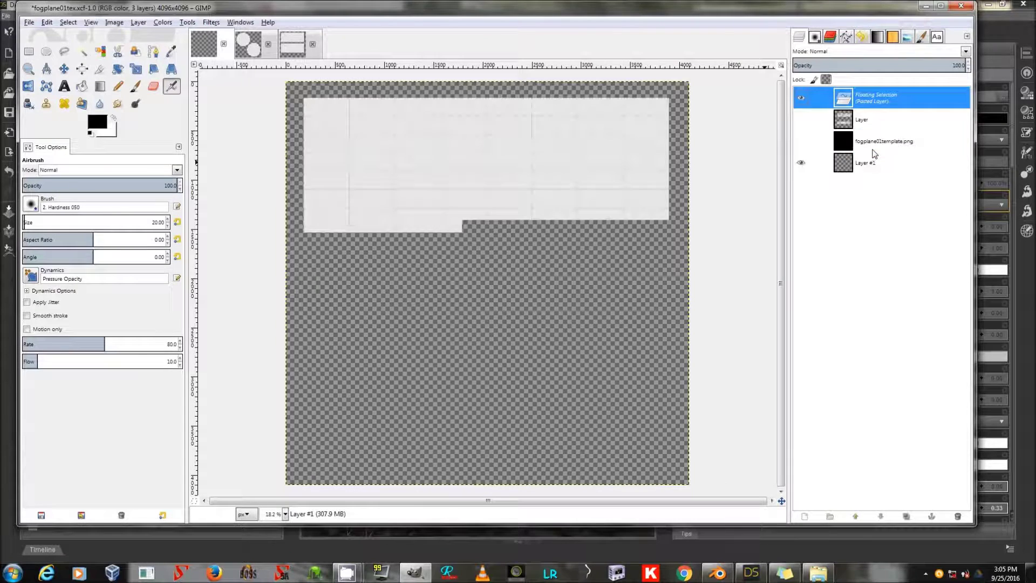
{"action": "key", "text": "ctrl+h"}
Close the fogplane01template image, discarding its changes, and save fogplane01tex.xcf.
{"action": "left_click", "coordinate": [312, 44]}
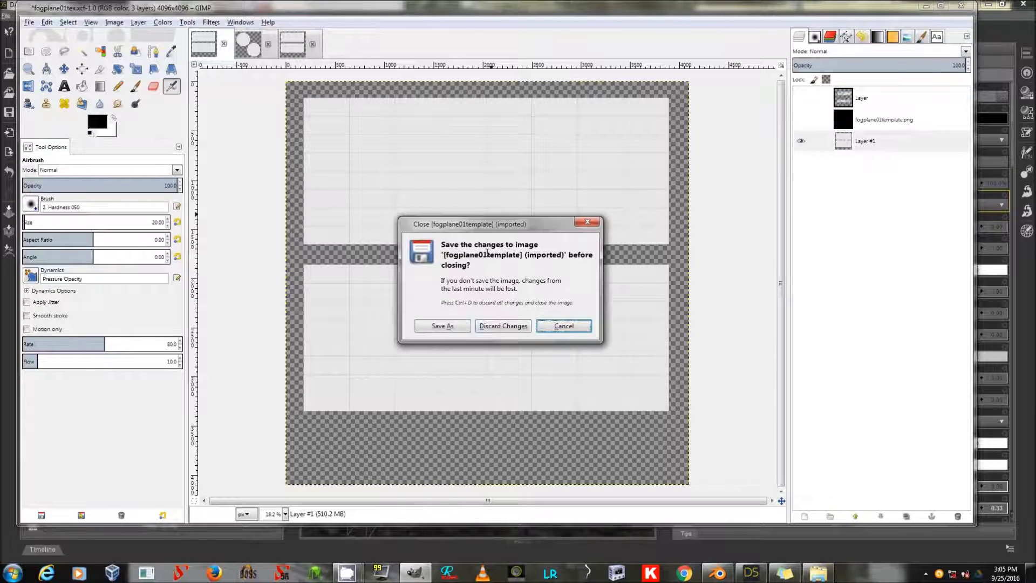
{"action": "left_click", "coordinate": [494, 325]}
{"action": "key", "text": "alt+f"}
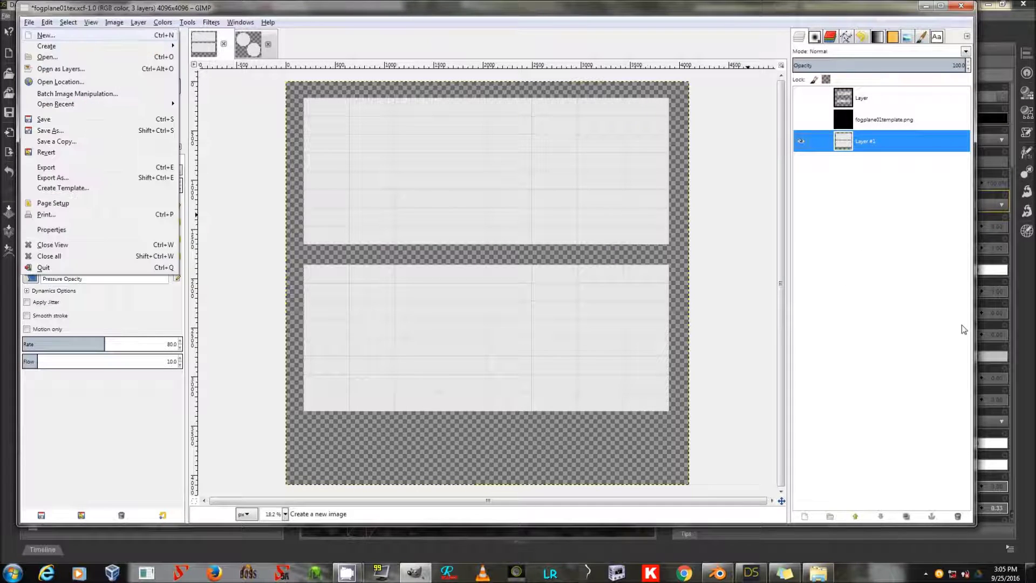
{"action": "key", "text": "s"}
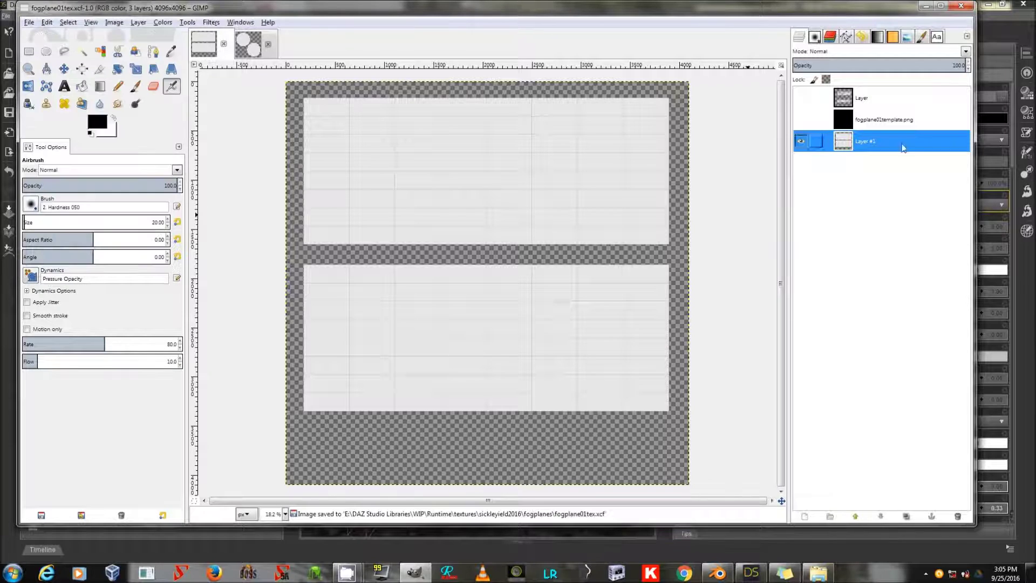
Examine the hidden black template layer and the painted fog layer by toggling their visibility, leaving both hidden.
{"action": "left_click", "coordinate": [894, 121]}
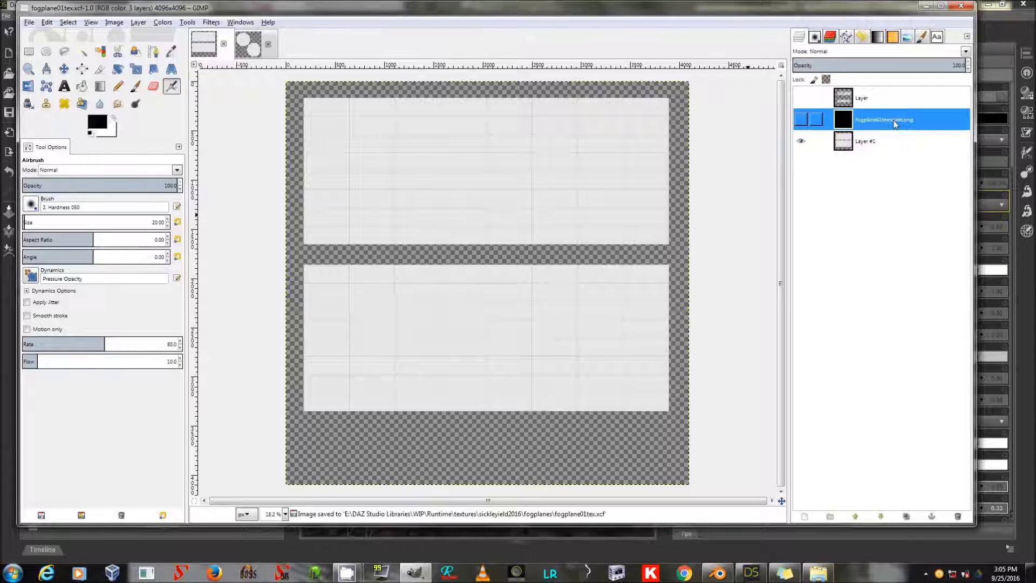
{"action": "left_click", "coordinate": [801, 121]}
{"action": "left_click", "coordinate": [801, 121]}
{"action": "left_click", "coordinate": [817, 99]}
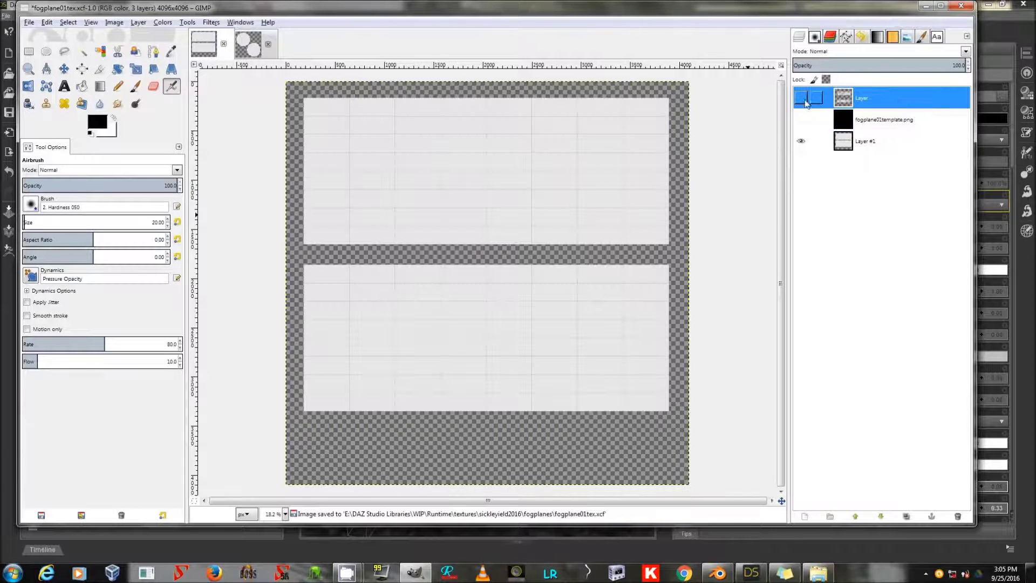
{"action": "left_click", "coordinate": [802, 98]}
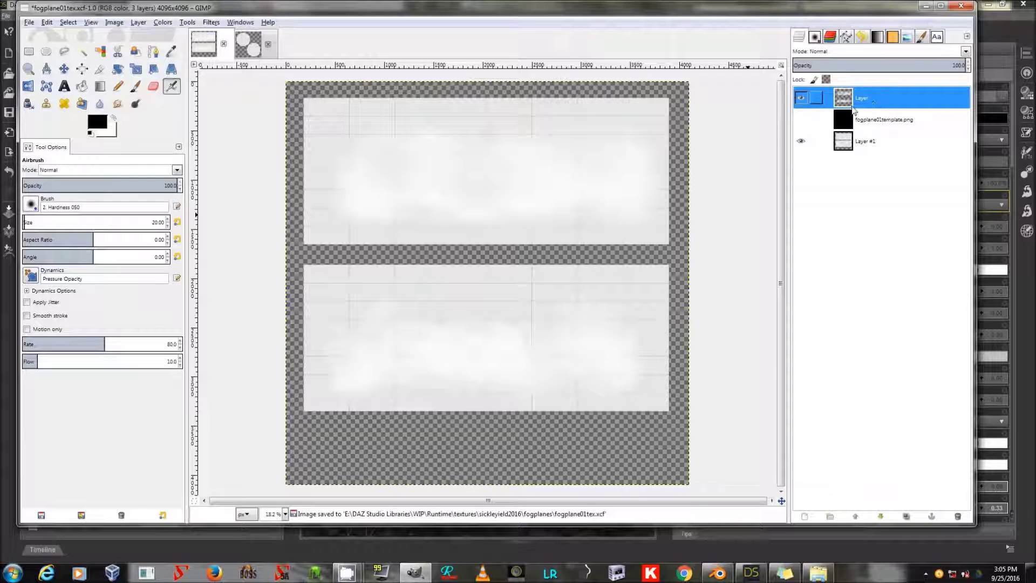
{"action": "left_click", "coordinate": [801, 97]}
{"action": "left_click", "coordinate": [806, 517]}
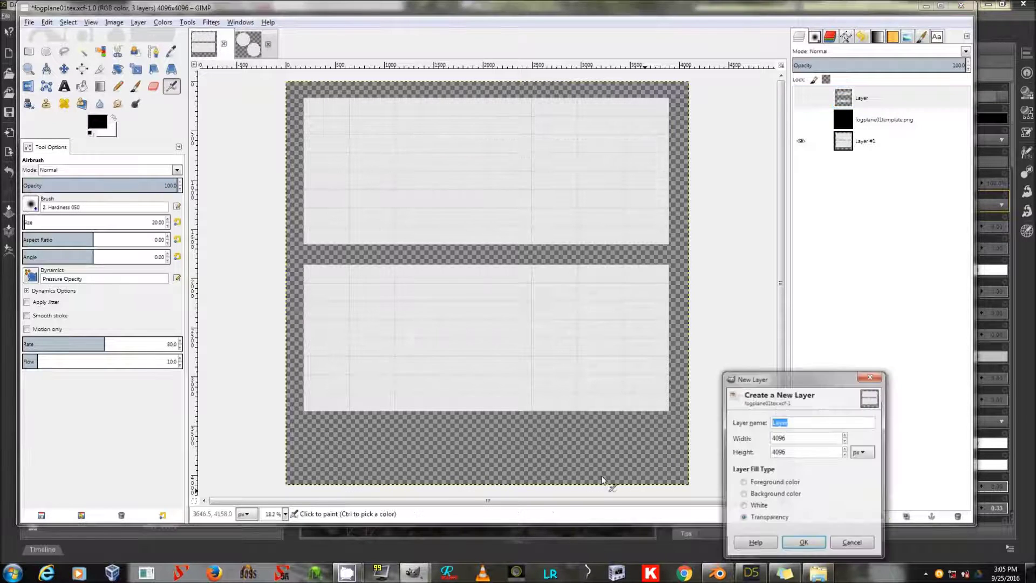
{"action": "left_click", "coordinate": [804, 544]}
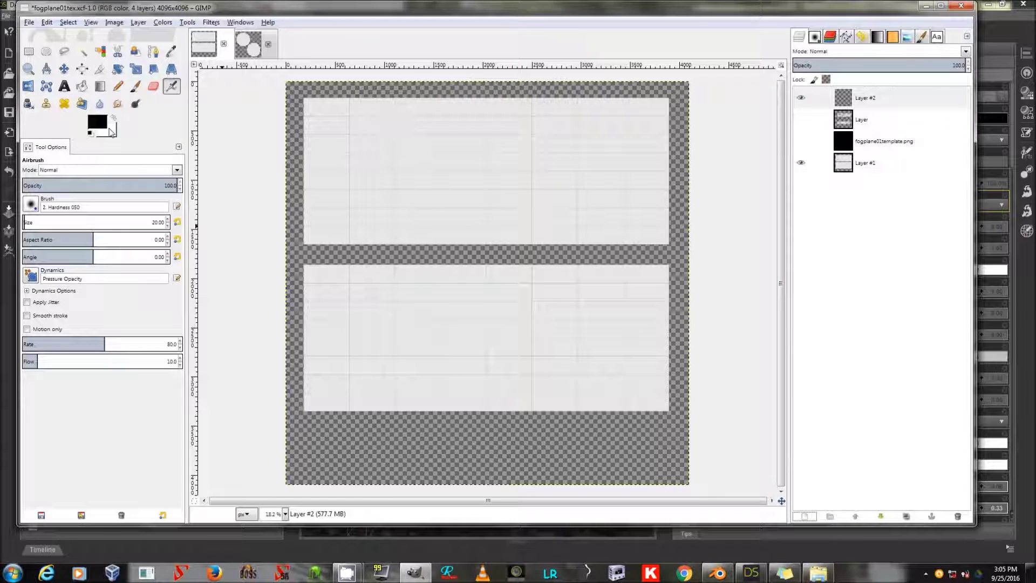
{"action": "left_click", "coordinate": [31, 205]}
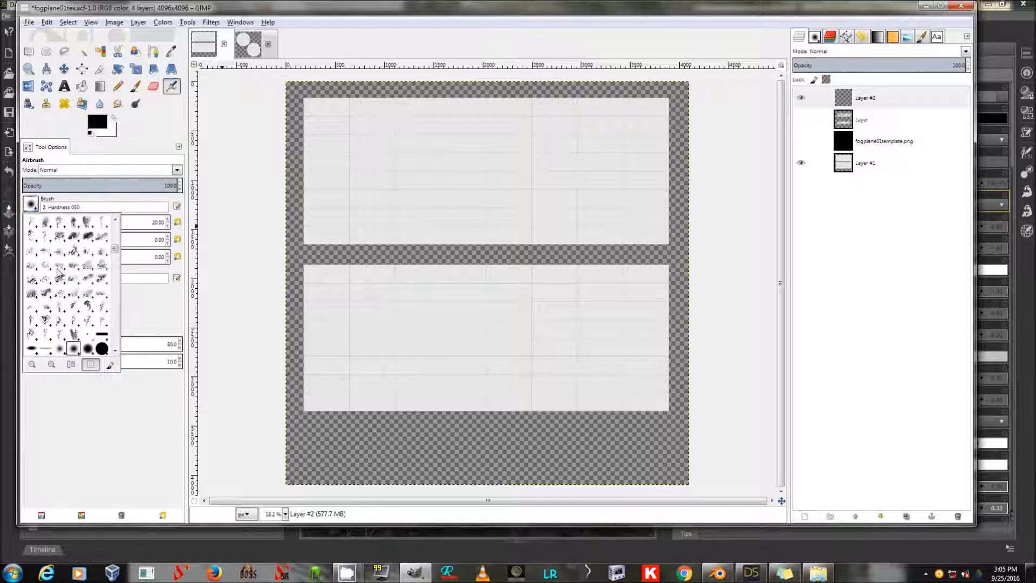
{"action": "left_click", "coordinate": [60, 313]}
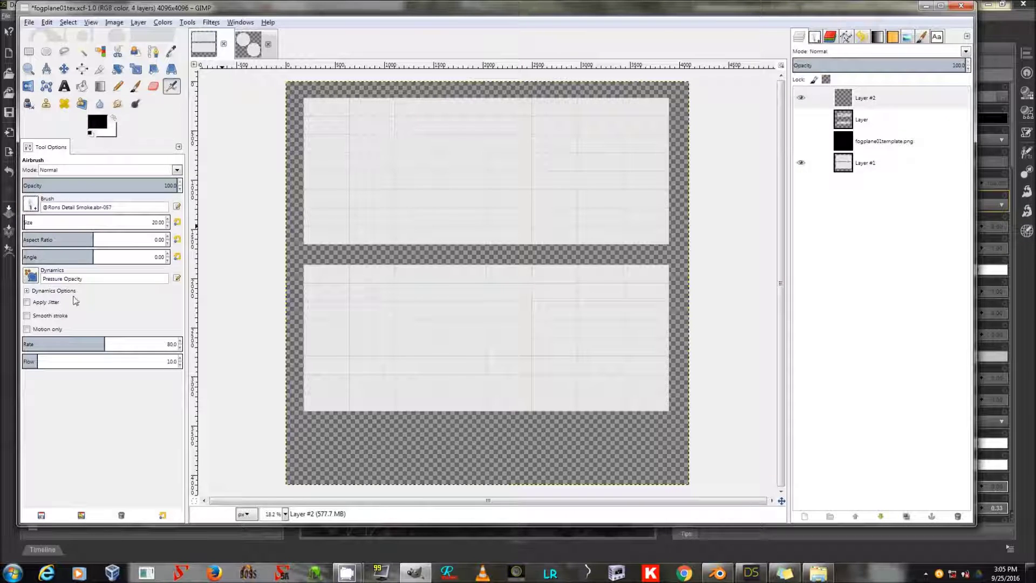
{"action": "key", "text": "p"}
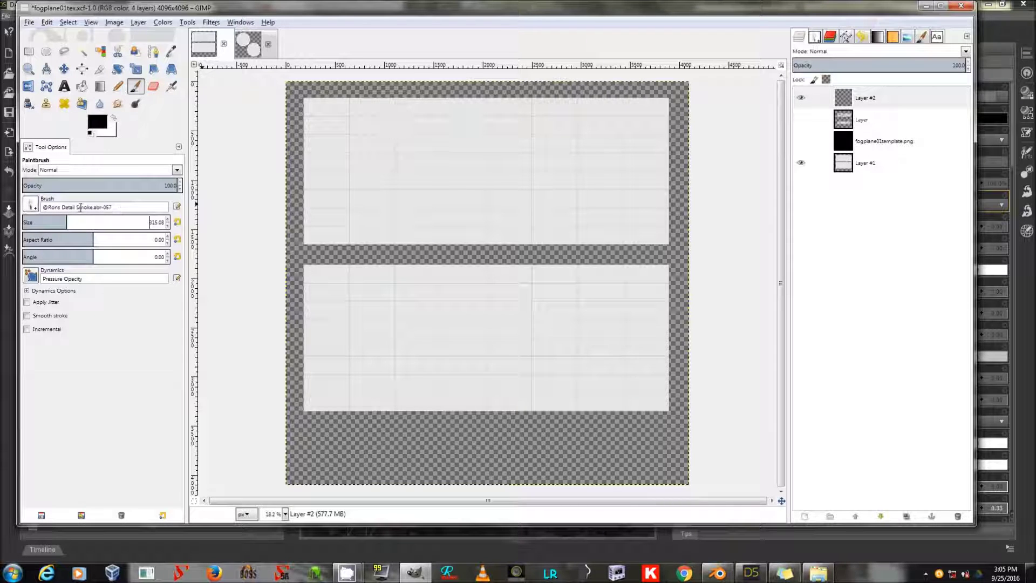
{"action": "left_click_drag", "start_coordinate": [65, 222], "coordinate": [126, 223]}
Stamp black smoke wisps at varied heights across the upper rectangle of the UV template.
{"action": "left_click", "coordinate": [359, 184]}
{"action": "left_click", "coordinate": [424, 197]}
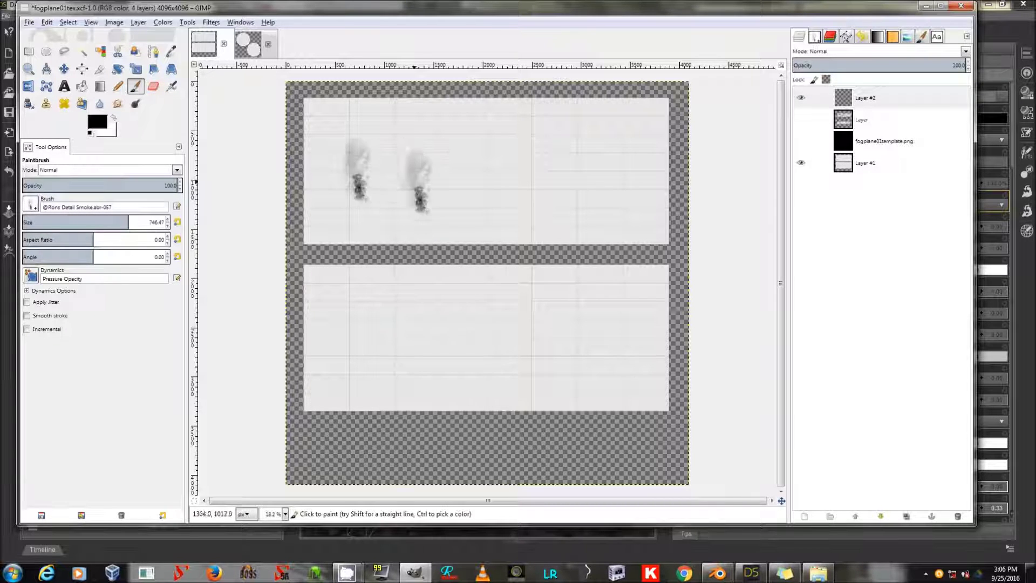
{"action": "left_click", "coordinate": [502, 204]}
{"action": "left_click", "coordinate": [534, 213]}
{"action": "left_click", "coordinate": [591, 208]}
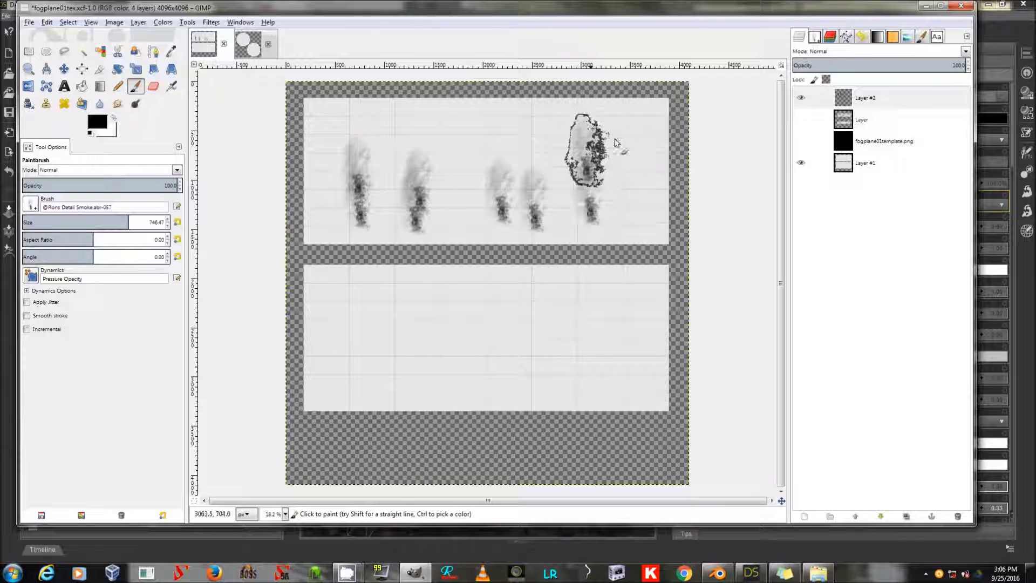
{"action": "left_click", "coordinate": [587, 168]}
{"action": "left_click", "coordinate": [615, 154]}
{"action": "left_click", "coordinate": [532, 175]}
{"action": "left_click", "coordinate": [469, 161]}
{"action": "left_click", "coordinate": [478, 196]}
{"action": "left_click", "coordinate": [477, 213]}
{"action": "left_click", "coordinate": [434, 202]}
{"action": "left_click", "coordinate": [418, 156]}
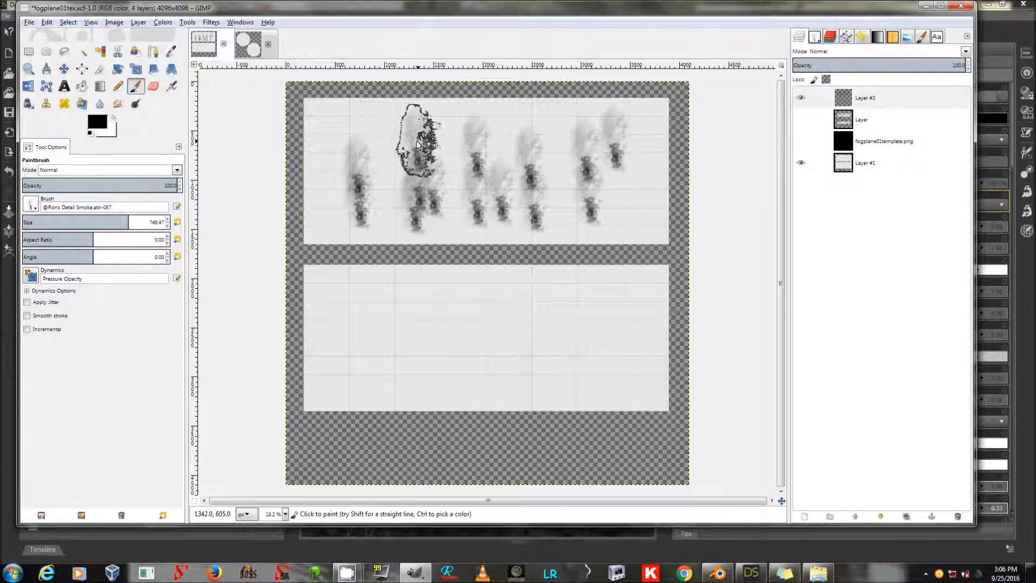
{"action": "left_click", "coordinate": [30, 204]}
{"action": "left_click", "coordinate": [74, 290]}
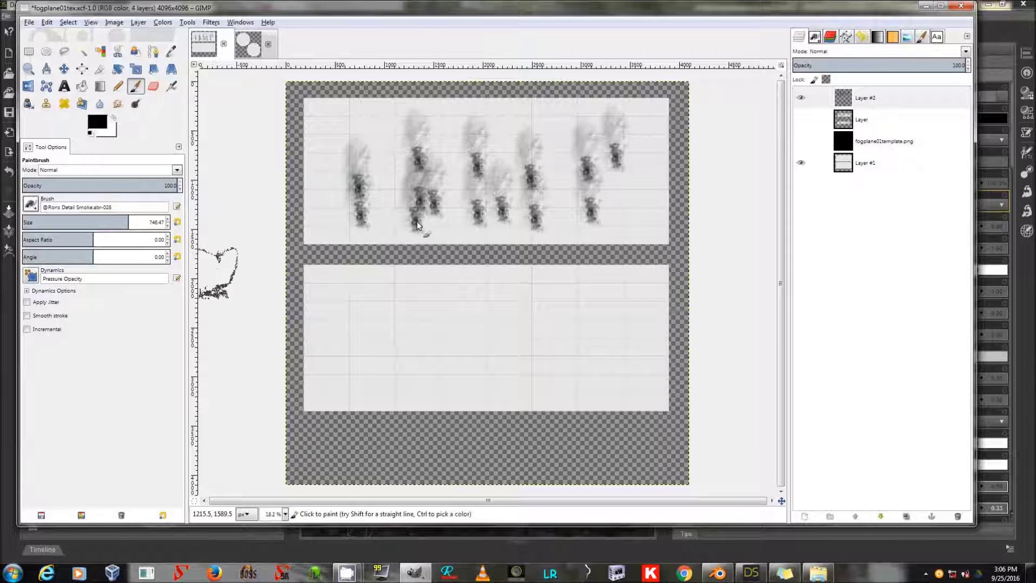
{"action": "left_click", "coordinate": [409, 179]}
{"action": "left_click", "coordinate": [350, 205]}
{"action": "left_click", "coordinate": [427, 197]}
{"action": "left_click", "coordinate": [539, 208]}
{"action": "left_click", "coordinate": [604, 203]}
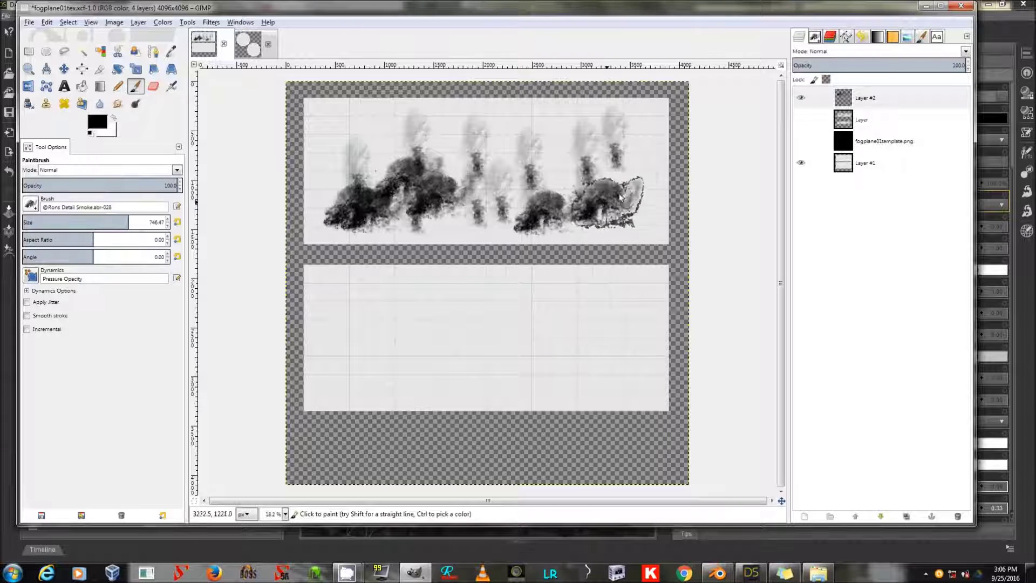
{"action": "left_click", "coordinate": [607, 193]}
Smudge the painted smoke into a soft haze and erase patches of it using the smoke brush.
{"action": "key", "text": "s"}
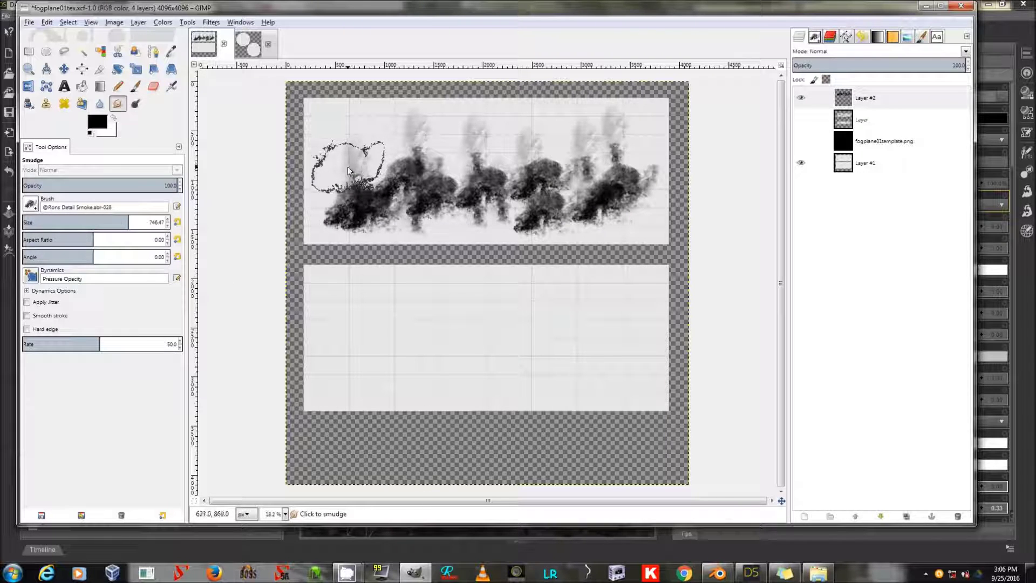
{"action": "mouse_move", "coordinate": [336, 179]}
{"action": "left_mouse_down"}
{"action": "mouse_move", "coordinate": [338, 207]}
{"action": "mouse_move", "coordinate": [396, 217]}
{"action": "mouse_move", "coordinate": [418, 161]}
{"action": "mouse_move", "coordinate": [489, 166]}
{"action": "mouse_move", "coordinate": [504, 190]}
{"action": "mouse_move", "coordinate": [577, 195]}
{"action": "mouse_move", "coordinate": [661, 225]}
{"action": "mouse_move", "coordinate": [593, 210]}
{"action": "mouse_move", "coordinate": [543, 231]}
{"action": "mouse_move", "coordinate": [453, 229]}
{"action": "left_mouse_up"}
{"action": "key", "text": "shift+e"}
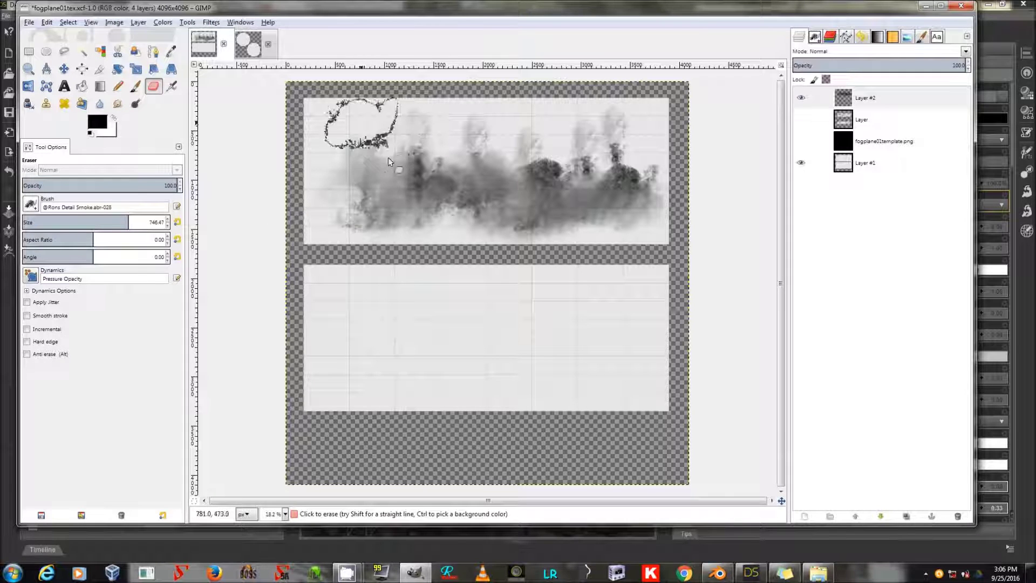
{"action": "mouse_move", "coordinate": [494, 175]}
{"action": "left_mouse_down"}
{"action": "mouse_move", "coordinate": [541, 192]}
{"action": "mouse_move", "coordinate": [566, 174]}
{"action": "mouse_move", "coordinate": [570, 197]}
{"action": "mouse_move", "coordinate": [650, 184]}
{"action": "mouse_move", "coordinate": [667, 167]}
{"action": "left_mouse_up"}
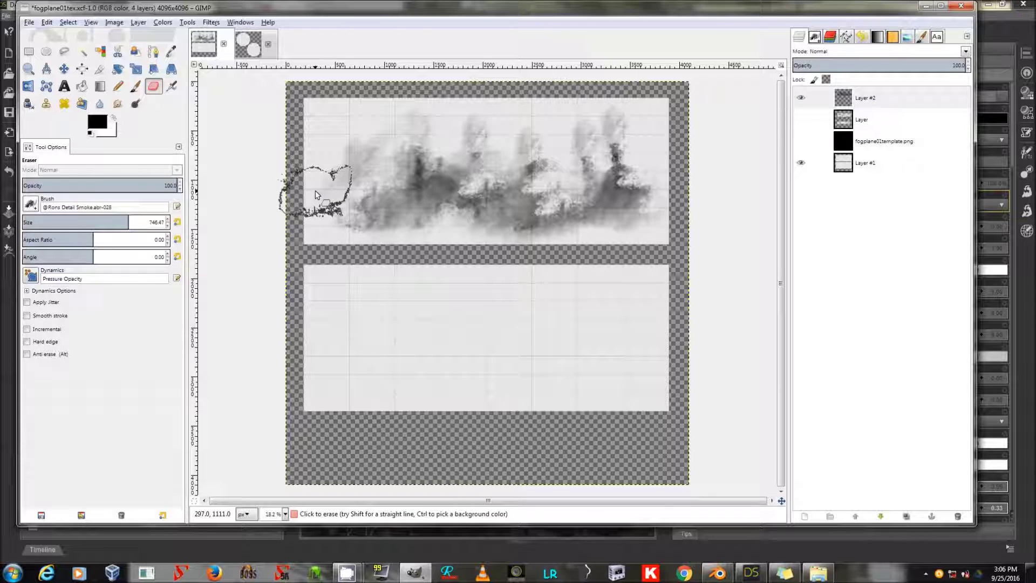
{"action": "key", "text": "s"}
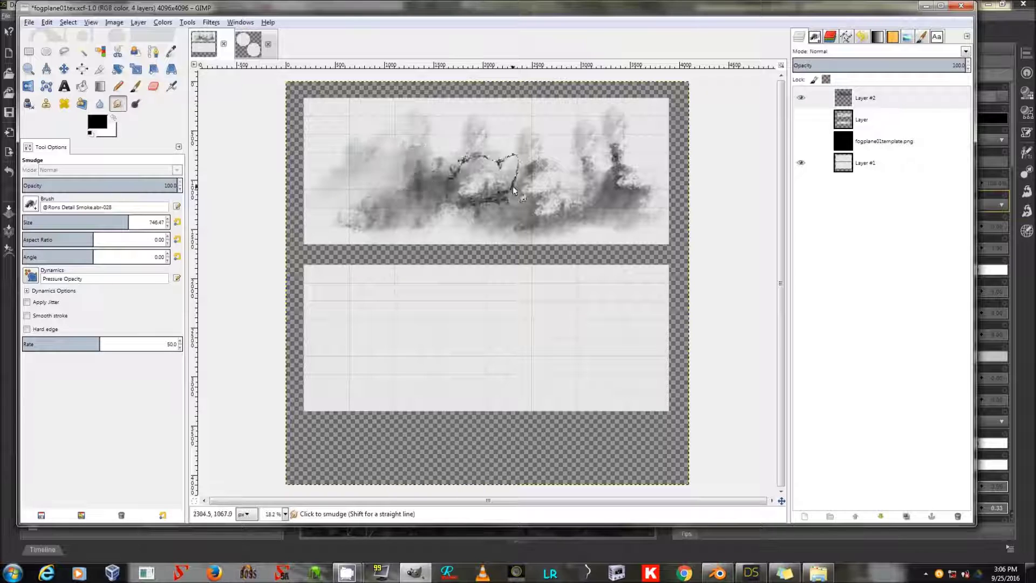
Delete the layer with the black smoke and show the layer with the painted white fog.
{"action": "left_click", "coordinate": [919, 105]}
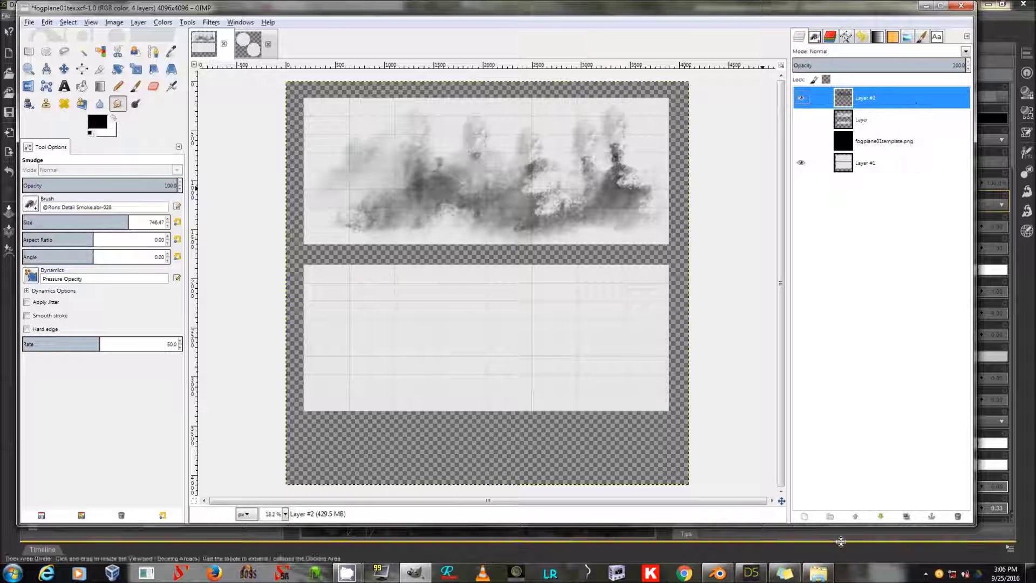
{"action": "left_click", "coordinate": [957, 517]}
{"action": "left_click", "coordinate": [801, 98]}
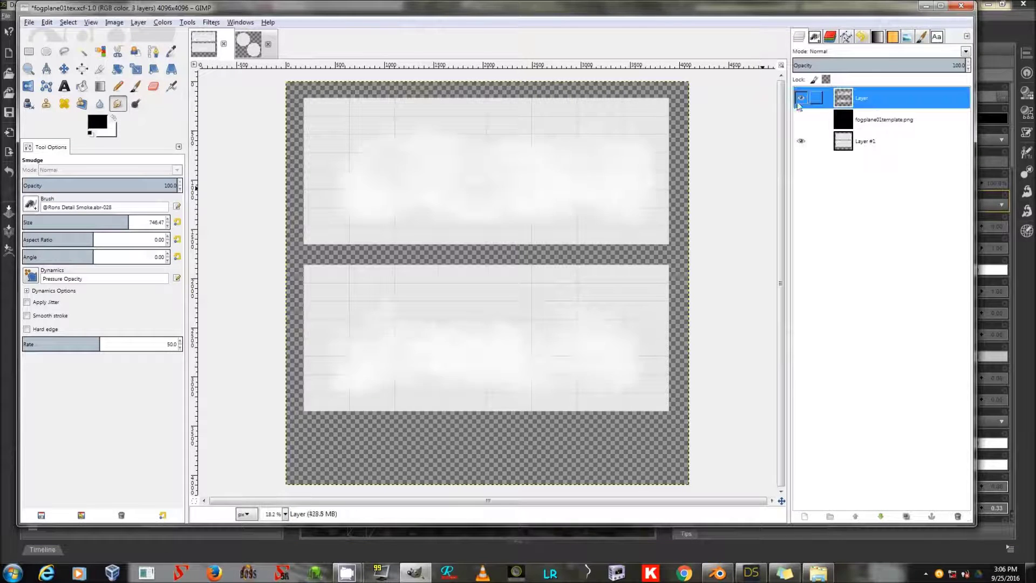
Show the black fogplane01template.png layer behind the painted white fog and make it the active layer.
{"action": "left_click", "coordinate": [801, 119]}
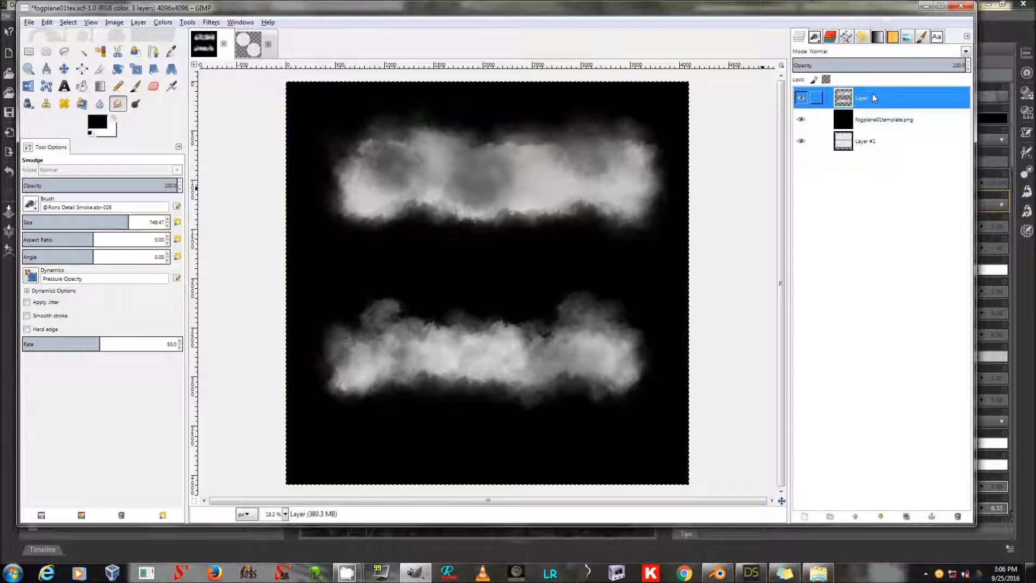
{"action": "left_click", "coordinate": [170, 24]}
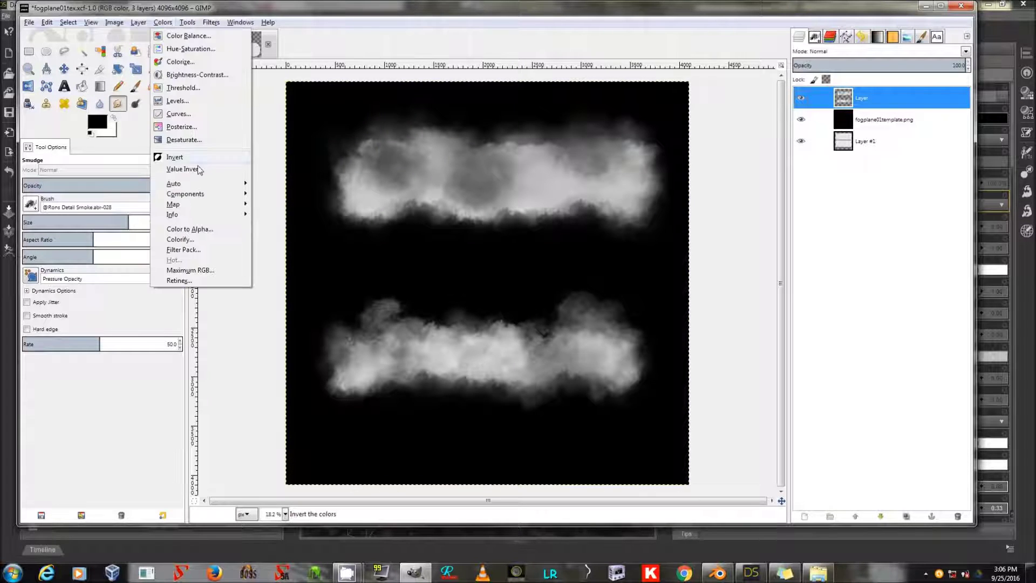
{"action": "left_click", "coordinate": [785, 15]}
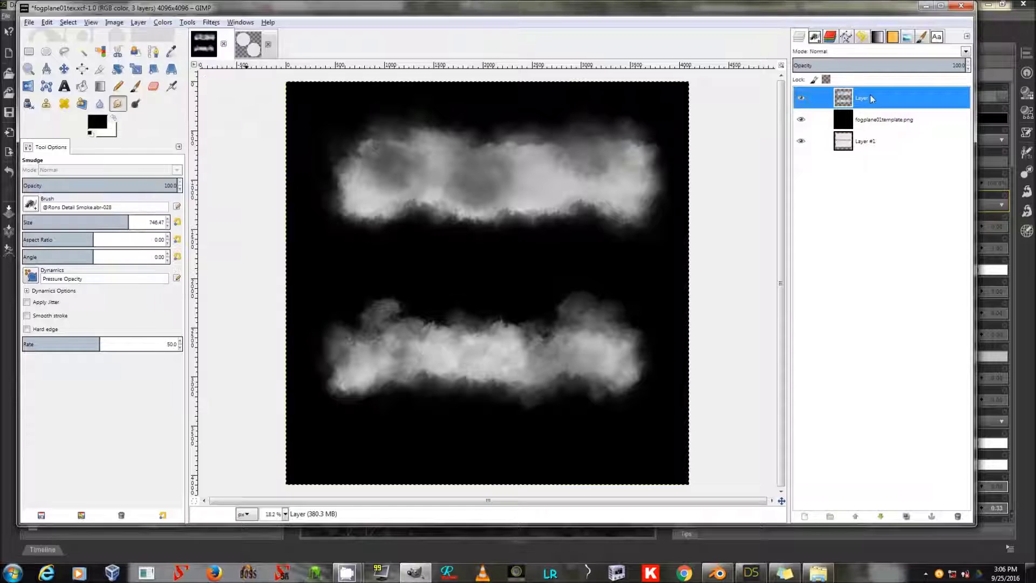
{"action": "left_click", "coordinate": [901, 126]}
{"action": "left_click", "coordinate": [447, 199]}
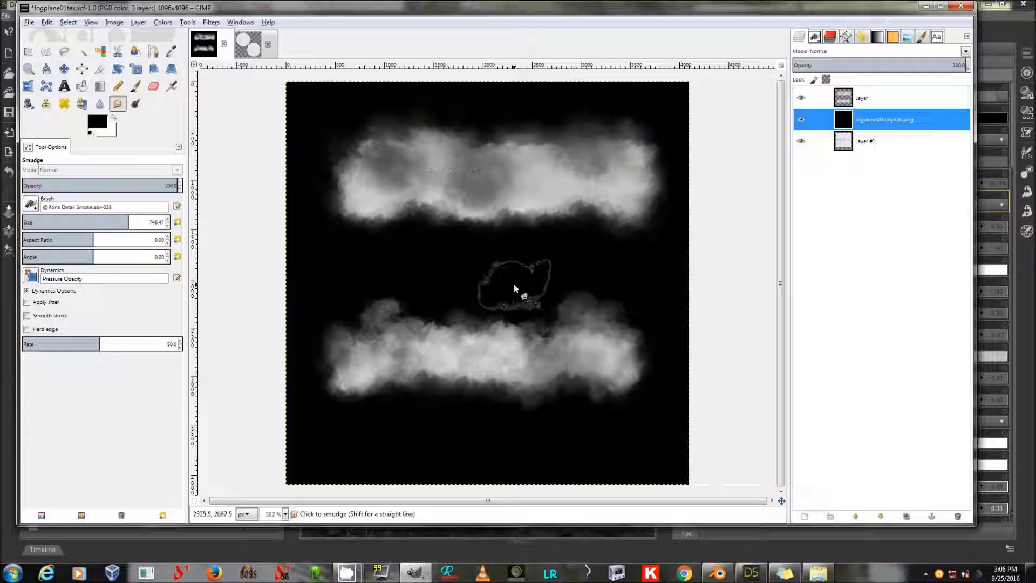
{"action": "left_click", "coordinate": [28, 22]}
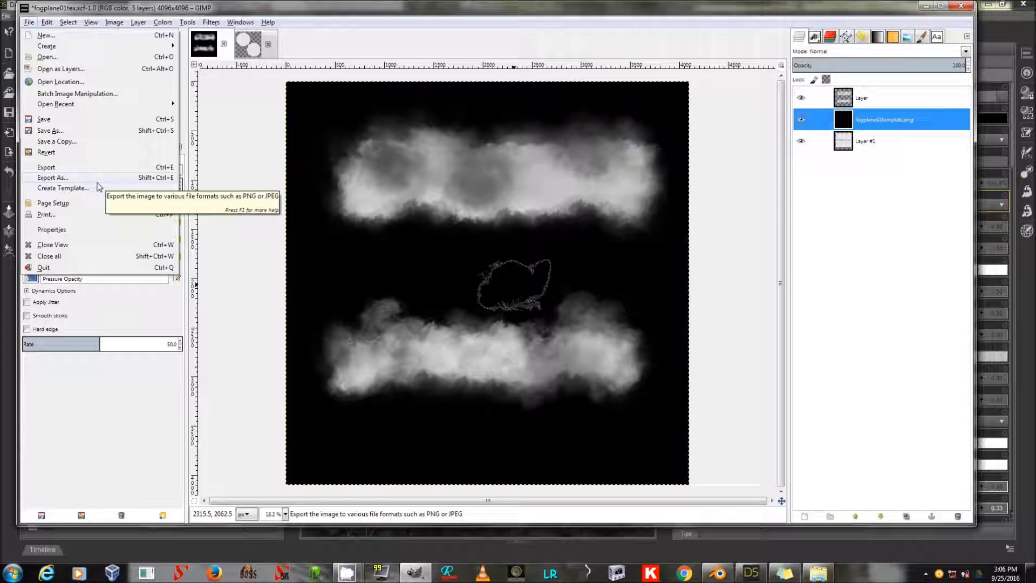
{"action": "left_click", "coordinate": [923, 6]}
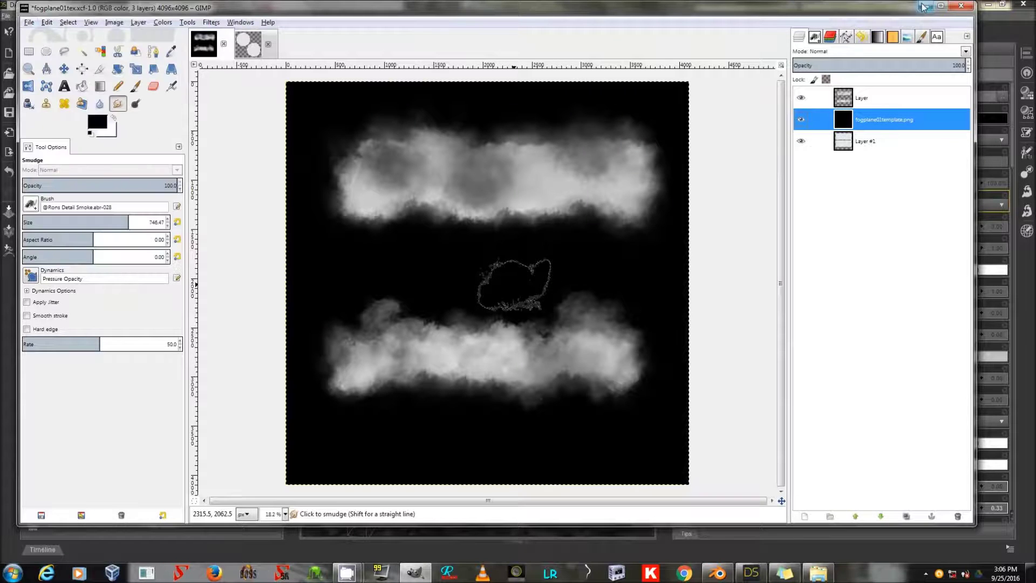
Switch to DAZ Studio and start browsing for an image map for the Cutout Opacity of SY Fog Plane 01.
{"action": "left_click", "coordinate": [925, 6]}
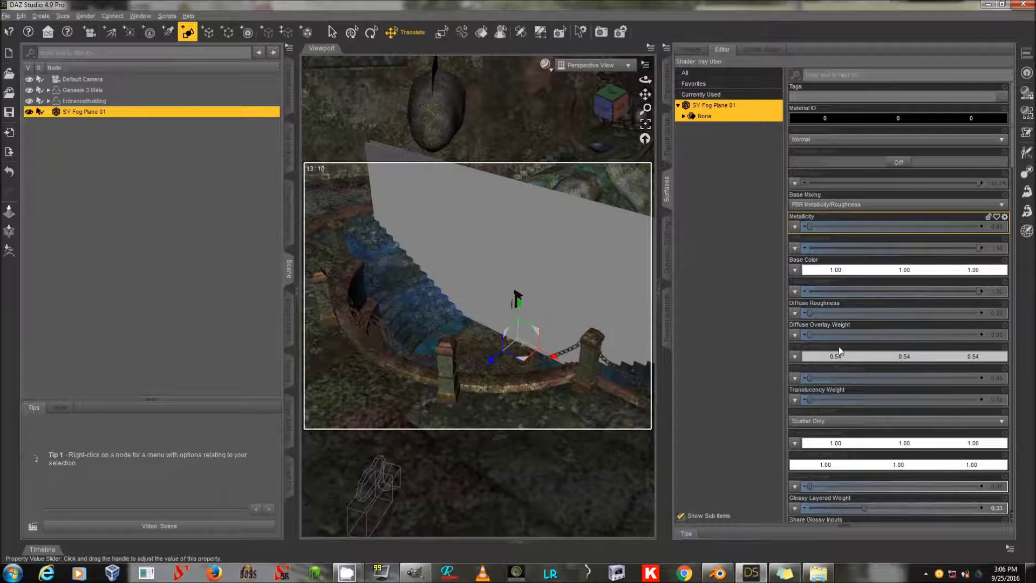
{"action": "scroll", "coordinate": [838, 348], "scroll_direction": "down", "scroll_amount": 5}
{"action": "scroll", "coordinate": [839, 346], "scroll_direction": "down", "scroll_amount": 10}
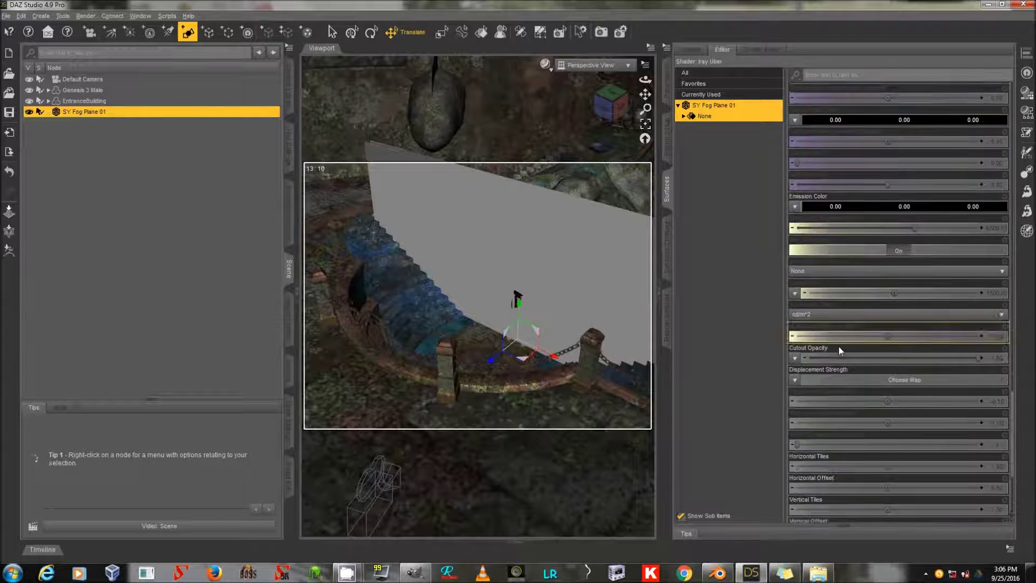
{"action": "left_click", "coordinate": [795, 357]}
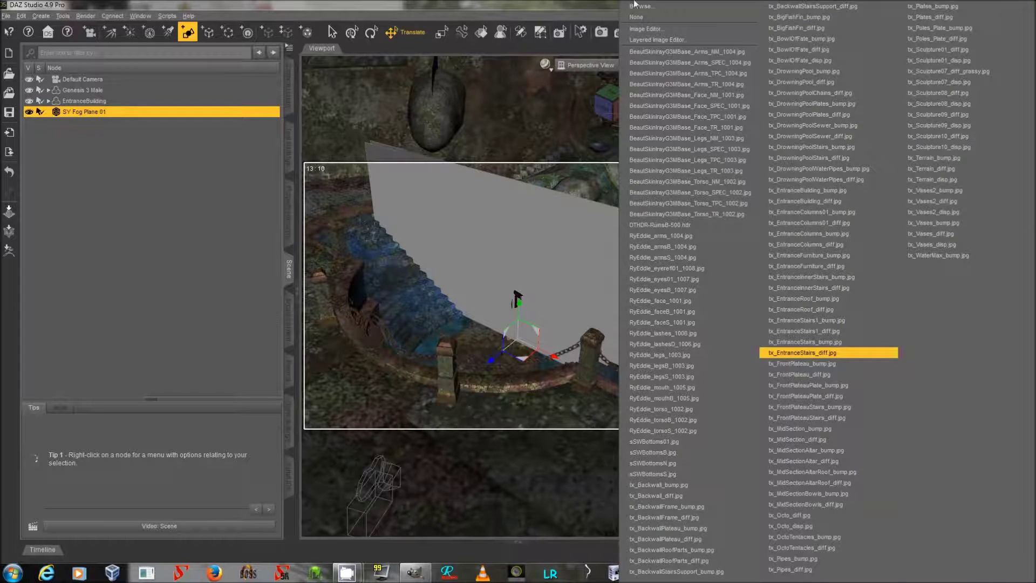
{"action": "left_click", "coordinate": [669, 16]}
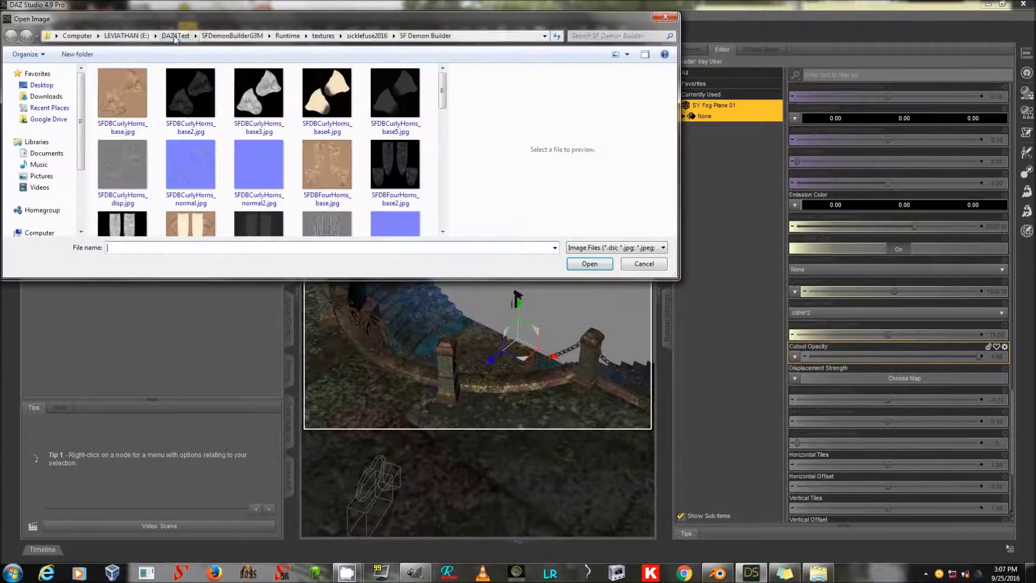
Load fogplane01tex01.jpg from the fogplanes texture folder in DAZ4Test\TestSmokePlanes as the cutout opacity map.
{"action": "left_click", "coordinate": [176, 36]}
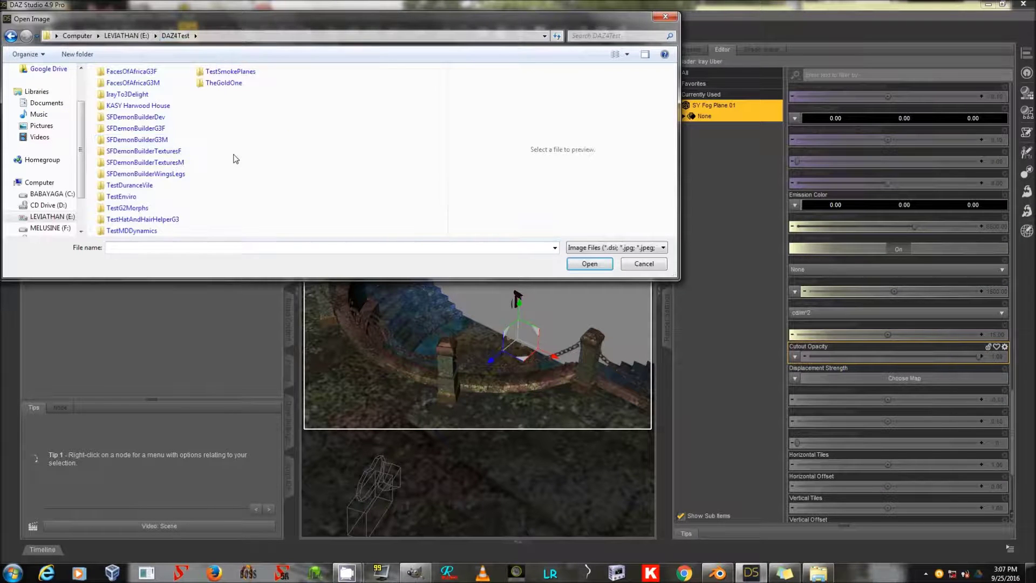
{"action": "double_click", "coordinate": [227, 71]}
{"action": "left_click", "coordinate": [126, 108]}
{"action": "double_click", "coordinate": [126, 108]}
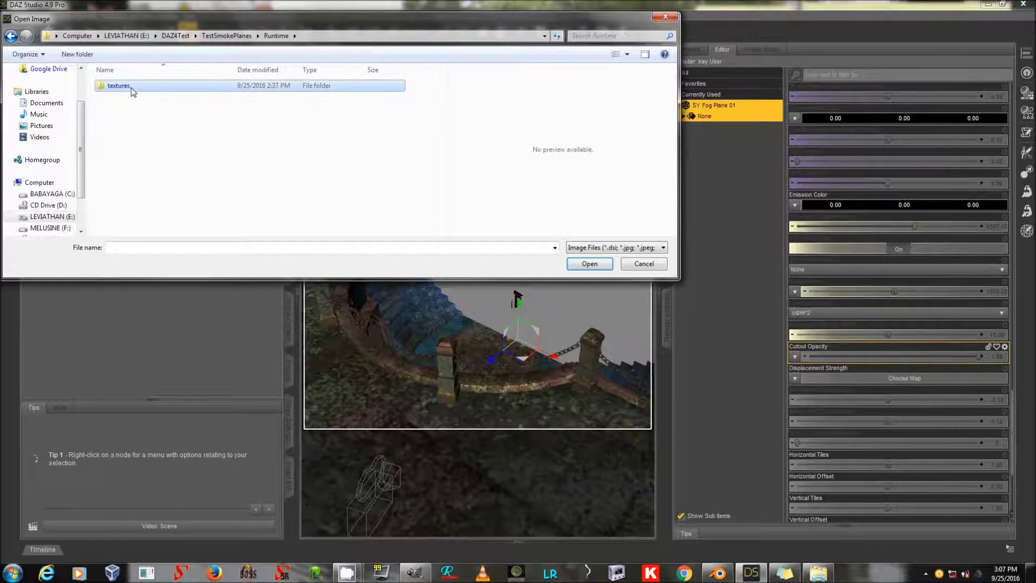
{"action": "double_click", "coordinate": [122, 87]}
{"action": "double_click", "coordinate": [121, 87]}
{"action": "double_click", "coordinate": [121, 88]}
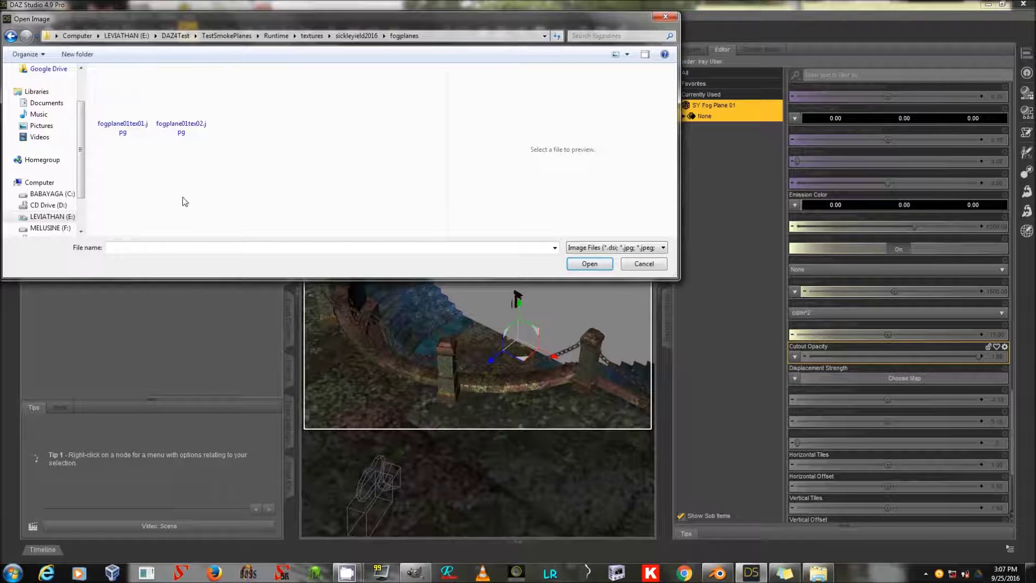
{"action": "double_click", "coordinate": [108, 109]}
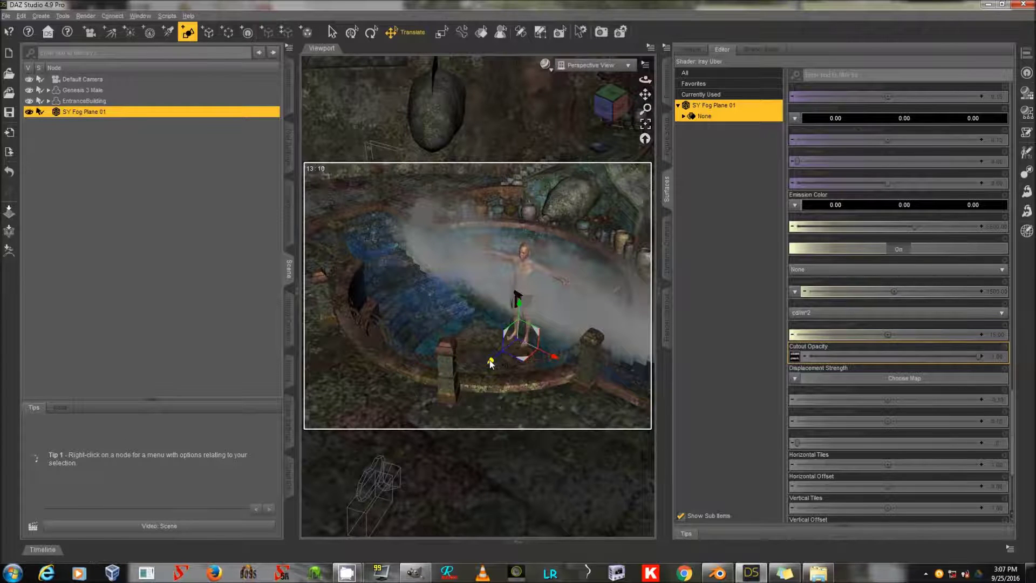
Move SY Fog Plane 01 forward to a Z Translate of about 191.26 and raise its Y Translate to about 79.69.
{"action": "left_click_drag", "start_coordinate": [494, 364], "coordinate": [382, 412]}
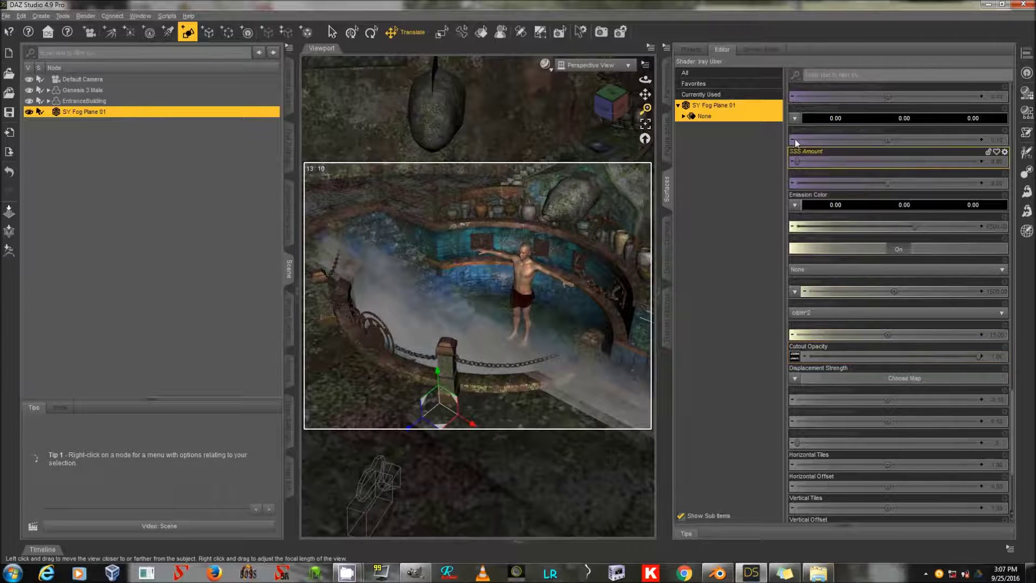
{"action": "left_click", "coordinate": [667, 81]}
{"action": "mouse_move", "coordinate": [939, 97]}
{"action": "left_mouse_down"}
{"action": "mouse_move", "coordinate": [964, 95]}
{"action": "mouse_move", "coordinate": [955, 95]}
{"action": "left_mouse_up"}
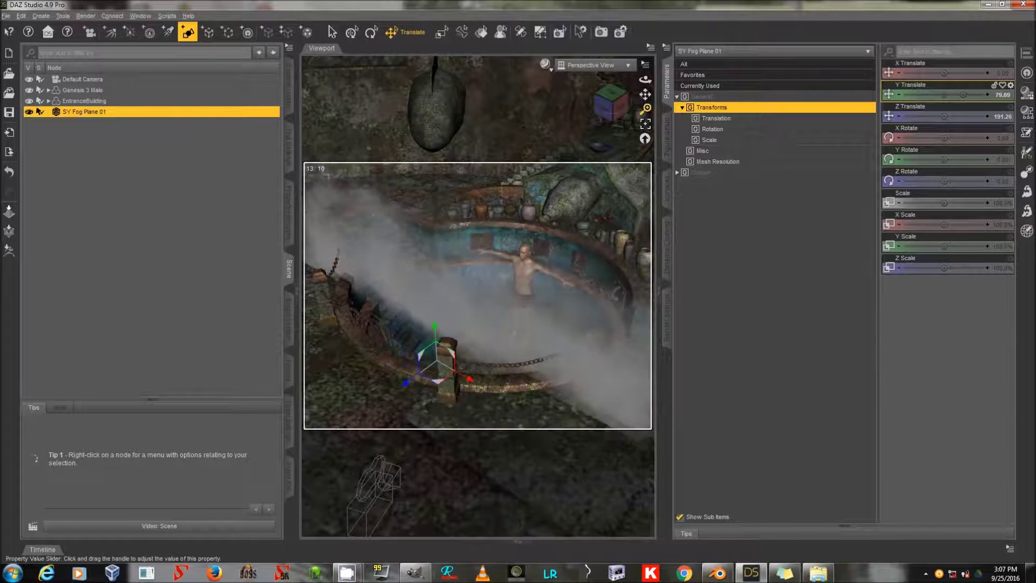
{"action": "left_click", "coordinate": [6, 15]}
{"action": "mouse_move", "coordinate": [64, 82]}
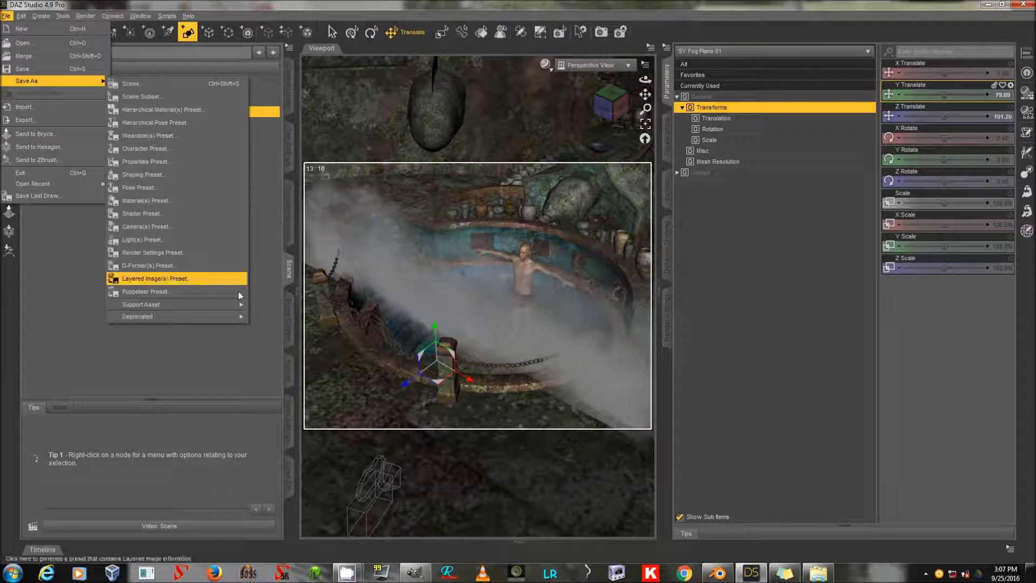
{"action": "mouse_move", "coordinate": [178, 305]}
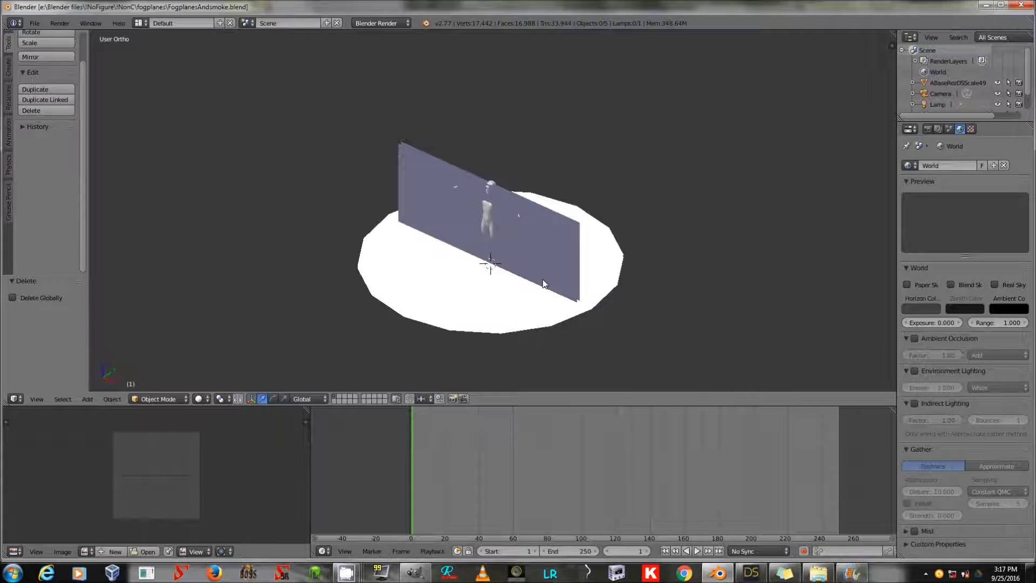
In Blender, examine the mesh and UV layout of the circular SY Fog Plane 03 in Edit Mode.
{"action": "middle_click_drag", "start_coordinate": [543, 284], "coordinate": [504, 334]}
{"action": "right_click", "coordinate": [504, 334]}
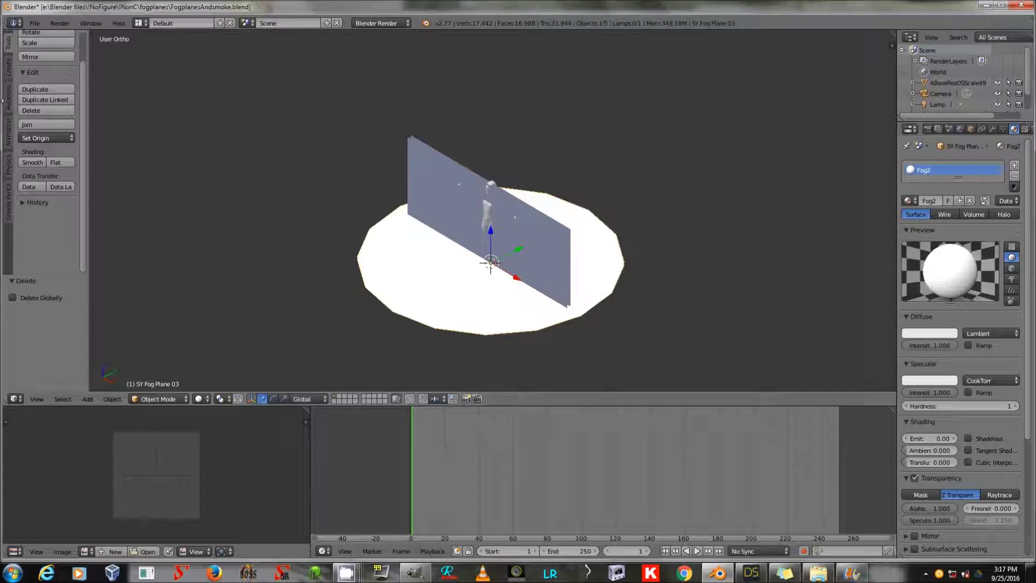
{"action": "scroll", "coordinate": [30, 95], "scroll_direction": "down", "scroll_amount": 1, "text": "ctrl"}
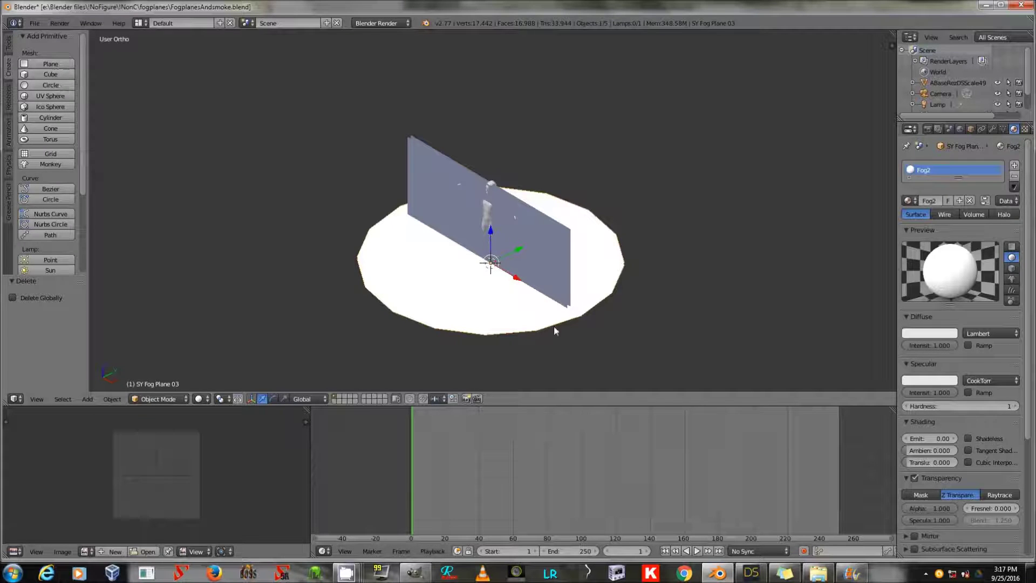
{"action": "middle_click_drag", "start_coordinate": [475, 320], "coordinate": [238, 497]}
{"action": "key", "text": "Tab"}
{"action": "scroll", "coordinate": [178, 491], "scroll_direction": "up", "scroll_amount": 3}
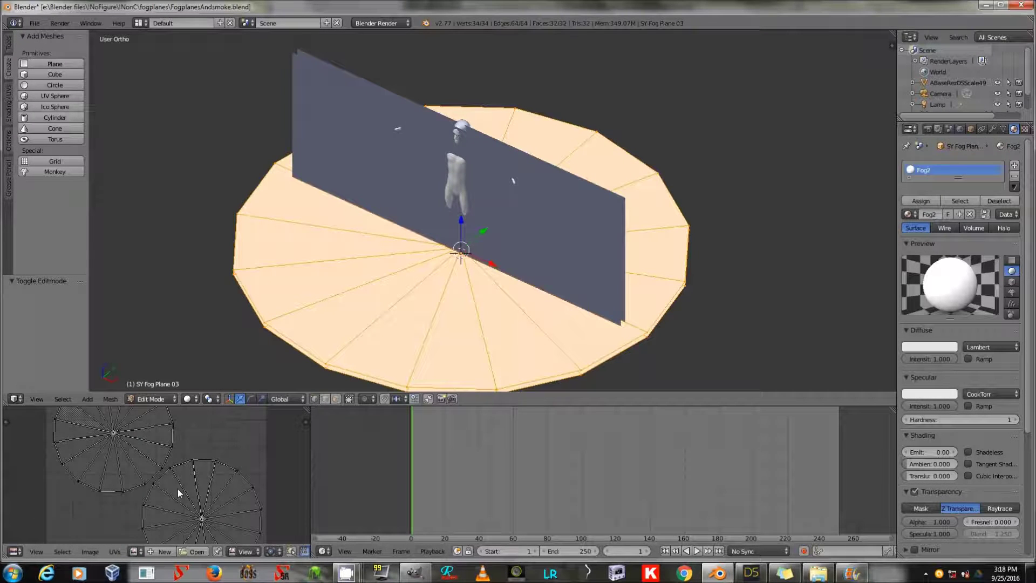
{"action": "scroll", "coordinate": [178, 491], "scroll_direction": "down", "scroll_amount": 4}
{"action": "key", "text": "Tab"}
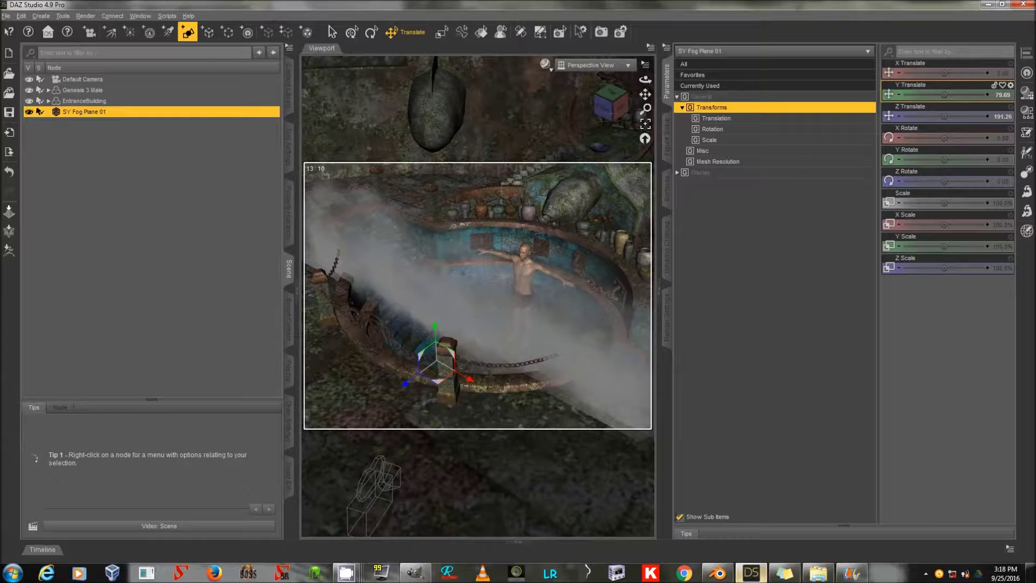
Switch to DAZ Studio, hide SY Fog Plane 01 and import SY Fog Plane 03.obj at the DAZ Studio scale (1 unit = 1cm).
{"action": "left_click", "coordinate": [751, 573]}
{"action": "left_click", "coordinate": [29, 112]}
{"action": "left_click", "coordinate": [6, 15]}
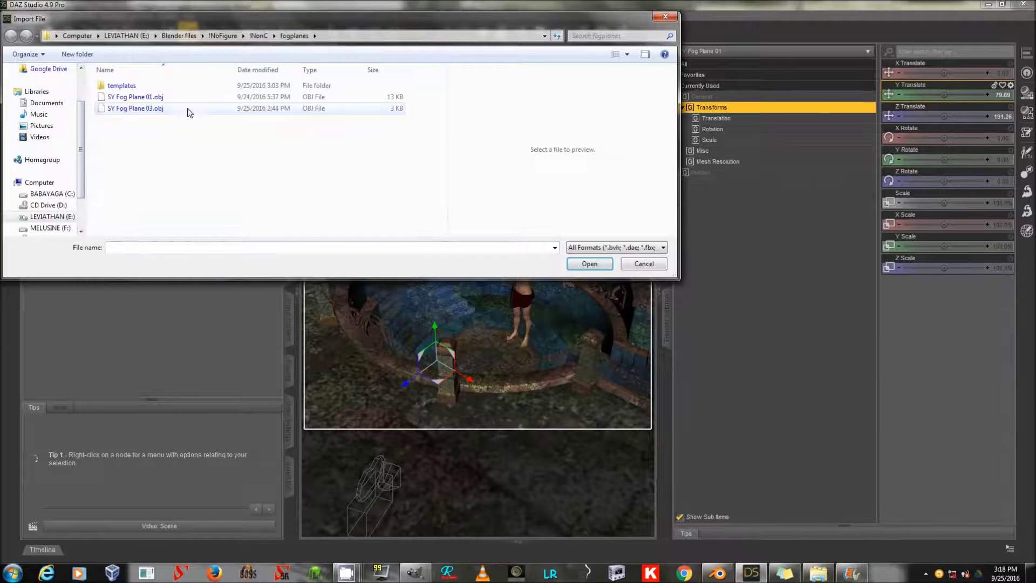
{"action": "double_click", "coordinate": [187, 108]}
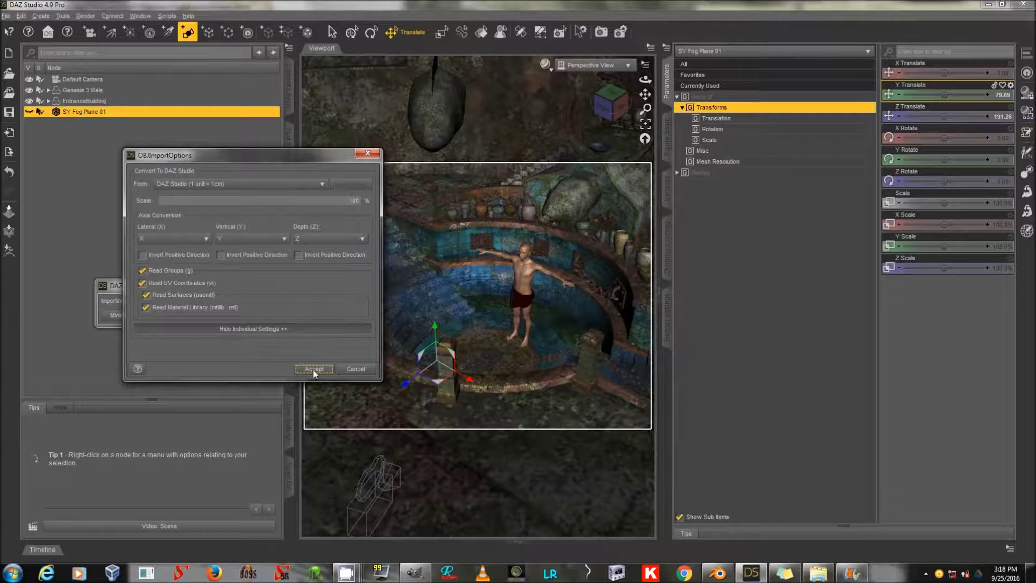
{"action": "left_click", "coordinate": [321, 369]}
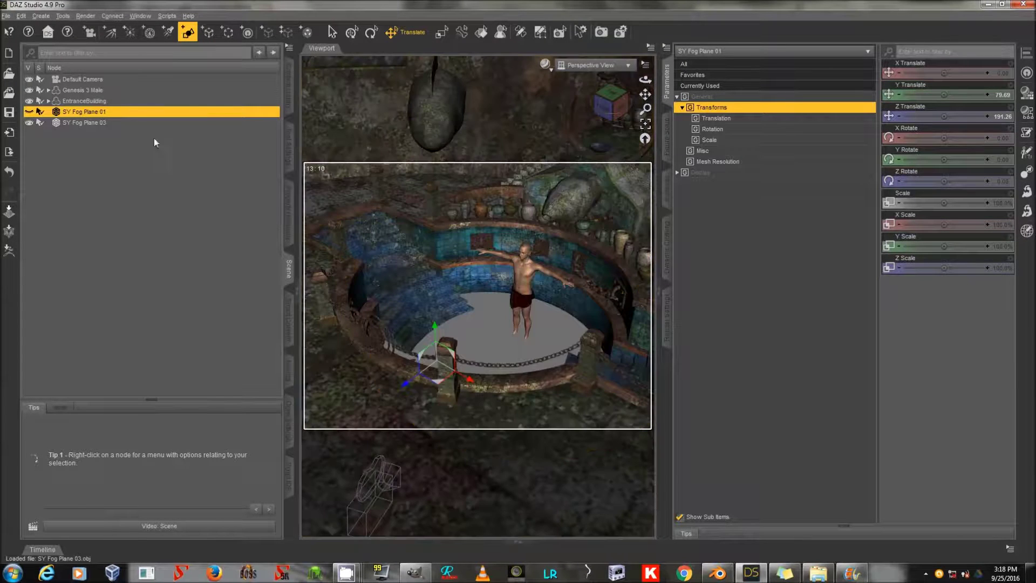
Position SY Fog Plane 03 over the pool at about X -29.43, Y 129.50 and Z 59.70.
{"action": "left_click", "coordinate": [147, 123]}
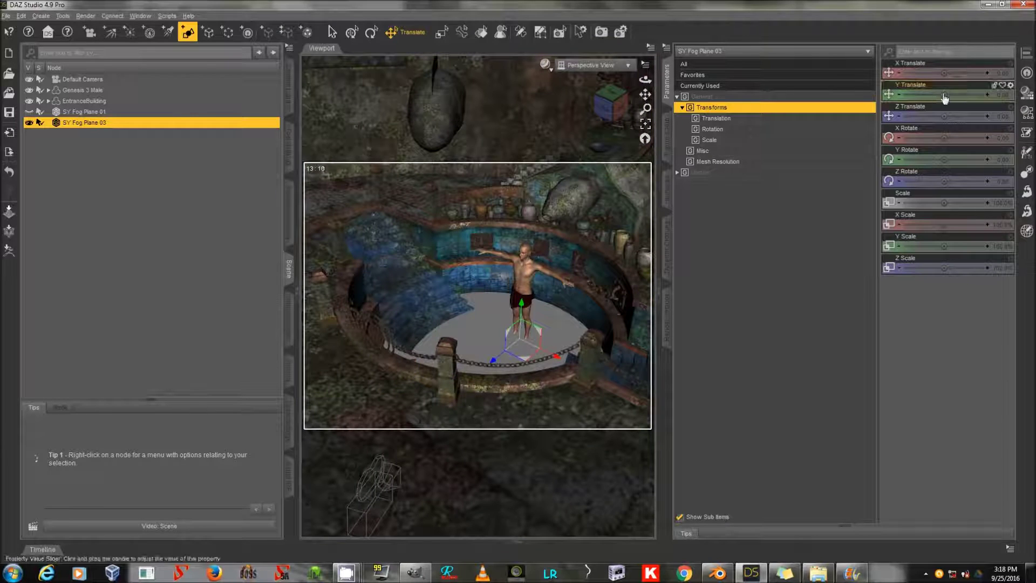
{"action": "left_click_drag", "start_coordinate": [944, 94], "coordinate": [982, 95]}
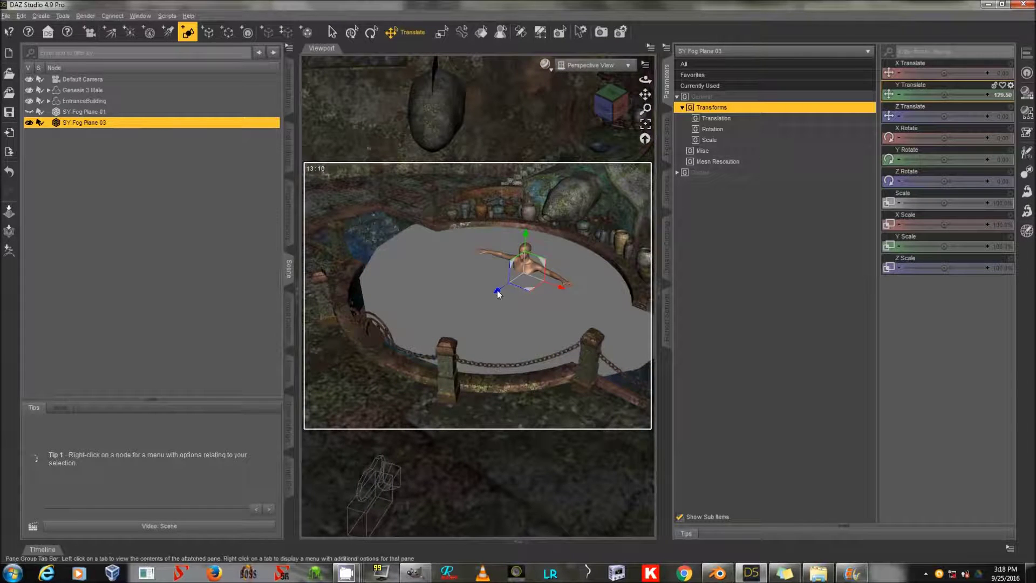
{"action": "left_click_drag", "start_coordinate": [497, 293], "coordinate": [472, 308]}
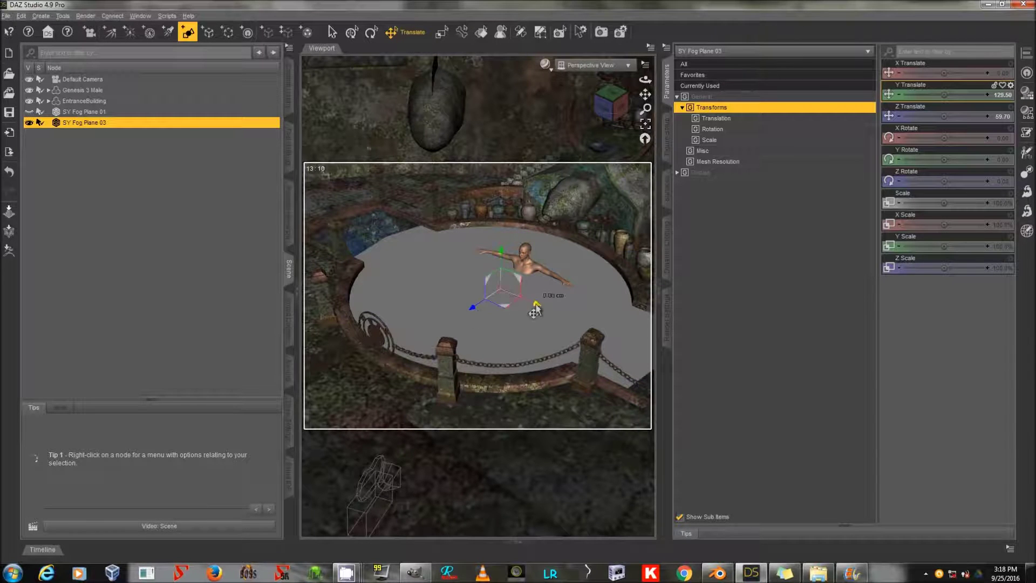
{"action": "mouse_move", "coordinate": [537, 306]}
{"action": "left_mouse_down"}
{"action": "mouse_move", "coordinate": [519, 300]}
{"action": "mouse_move", "coordinate": [524, 307]}
{"action": "left_mouse_up"}
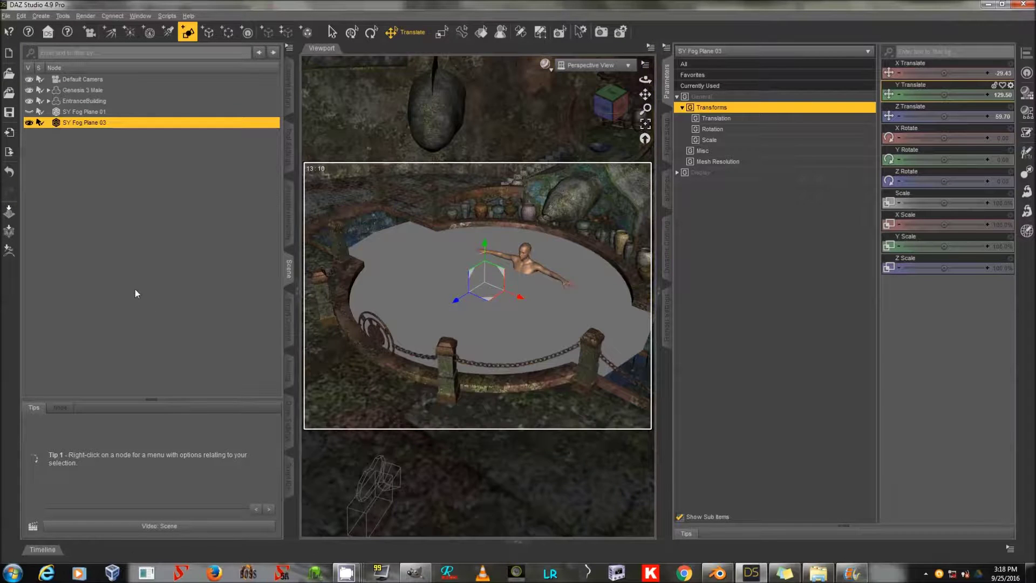
Apply the Iray Uber shader to the surface of SY Fog Plane 03.
{"action": "left_click", "coordinate": [668, 183]}
{"action": "left_click", "coordinate": [719, 105]}
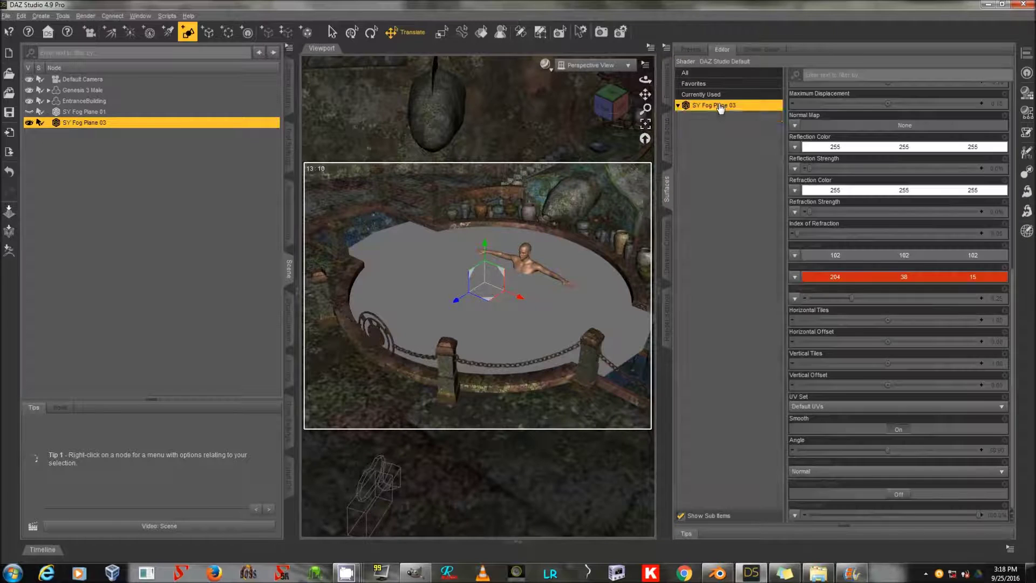
{"action": "left_click", "coordinate": [166, 16]}
{"action": "left_click", "coordinate": [198, 43]}
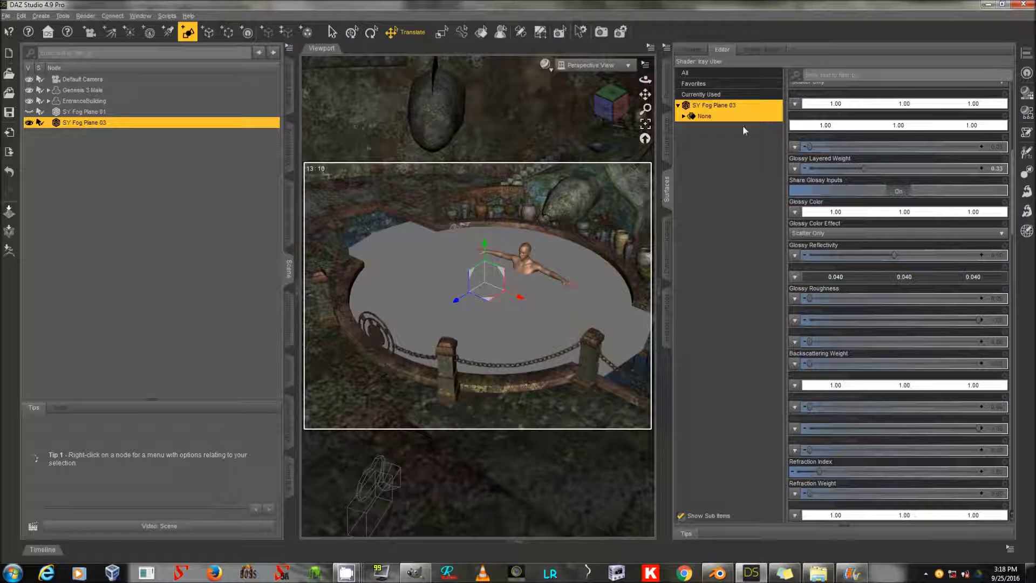
Switch to GIMP and close the fogplane01tex.xcf image, saving its changes.
{"action": "left_click", "coordinate": [414, 574]}
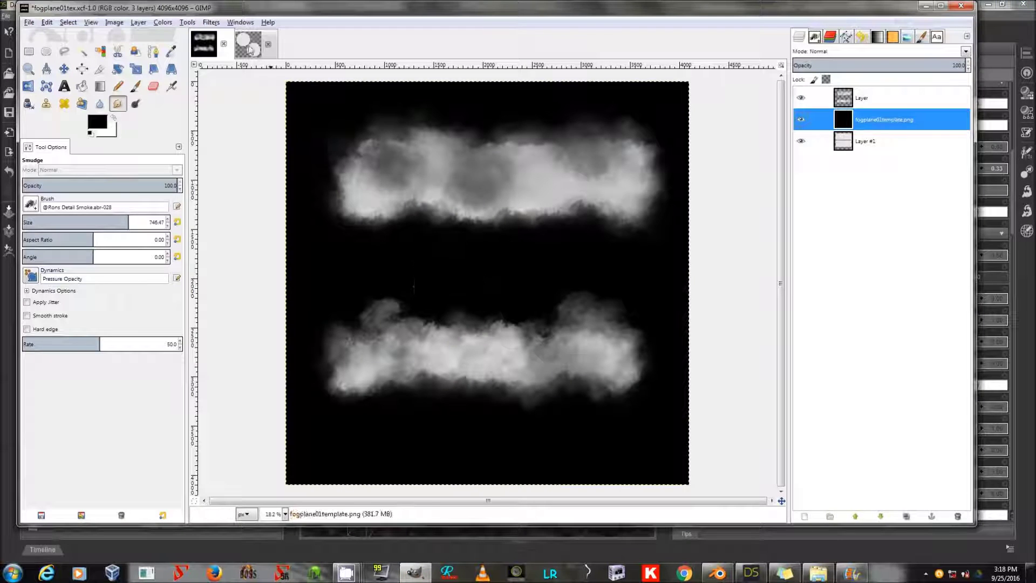
{"action": "left_click", "coordinate": [223, 43]}
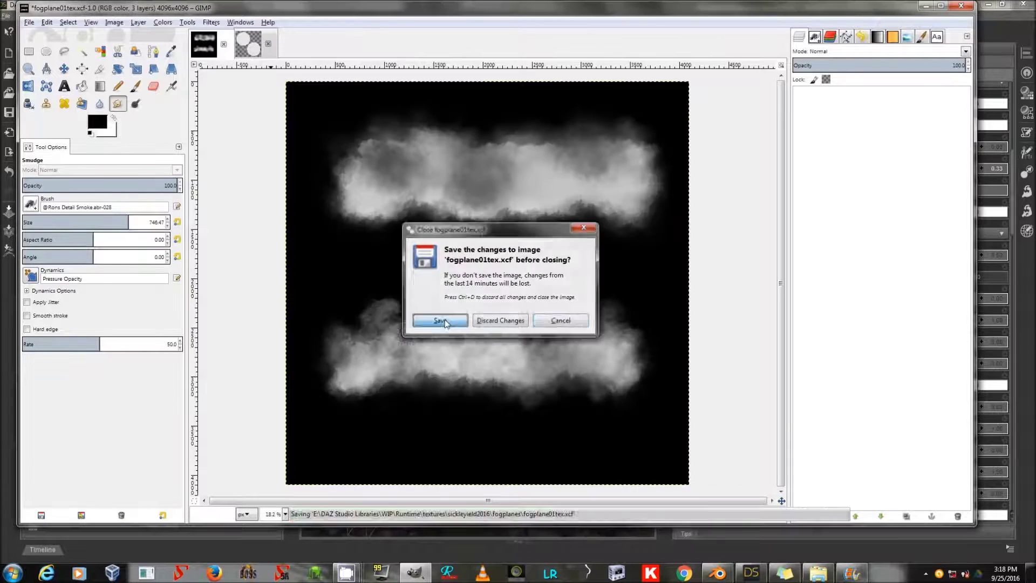
{"action": "key", "text": "ctrl+d"}
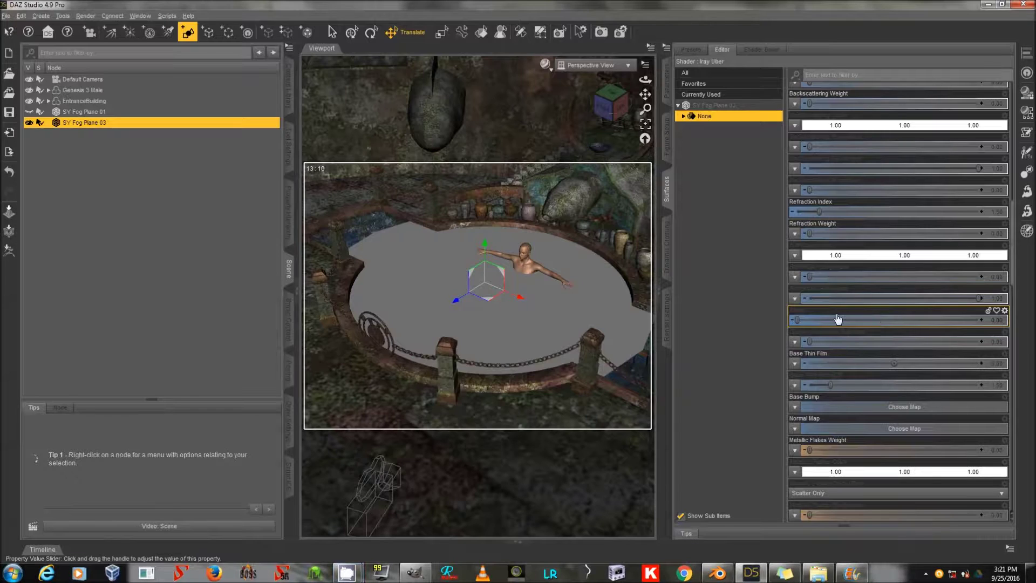
Load the painted fog texture from disk as the Cutout Opacity map of SY Fog Plane 03.
{"action": "scroll", "coordinate": [855, 348], "scroll_direction": "down", "scroll_amount": 15}
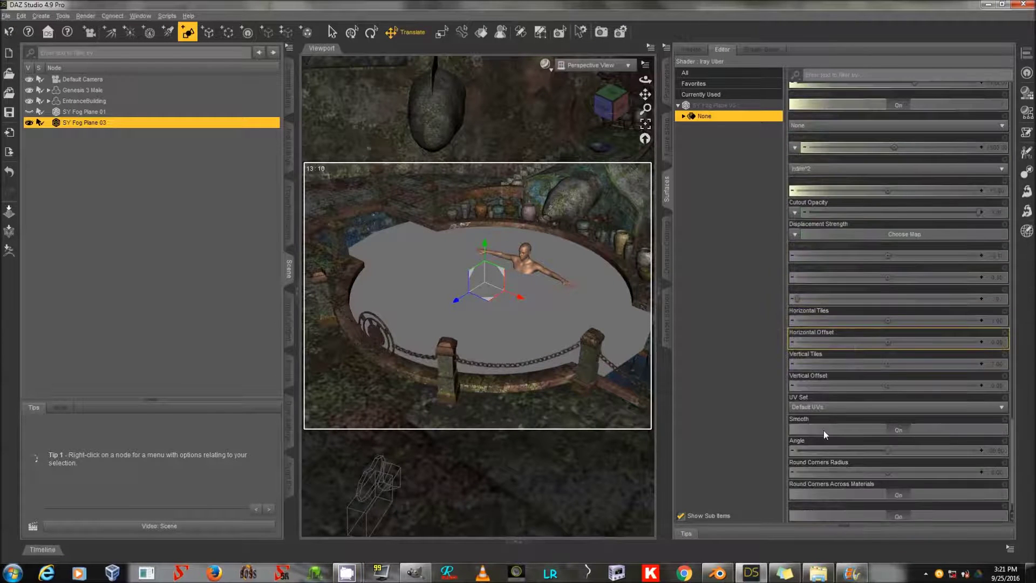
{"action": "scroll", "coordinate": [837, 381], "scroll_direction": "up", "scroll_amount": 5}
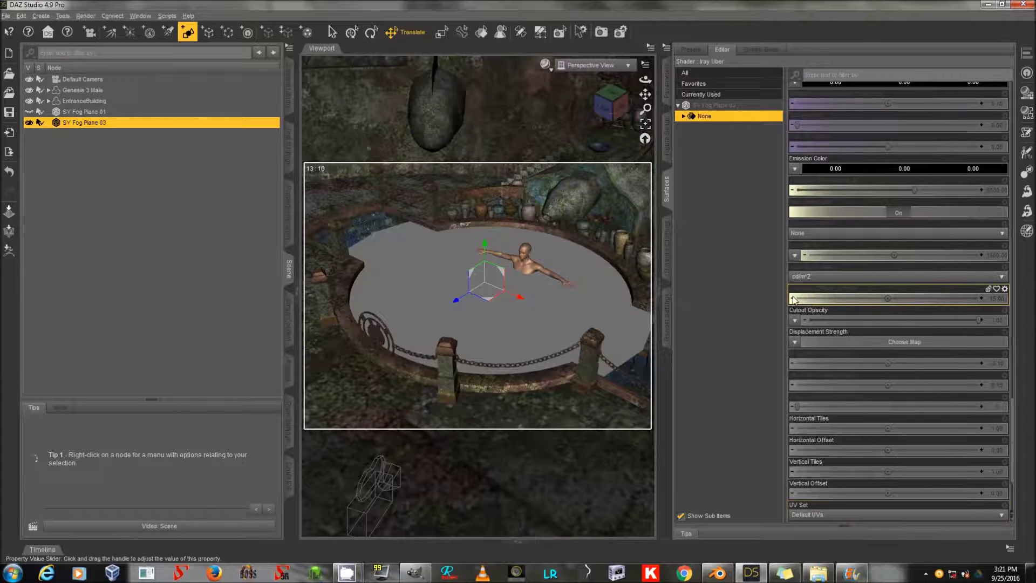
{"action": "left_click", "coordinate": [795, 322]}
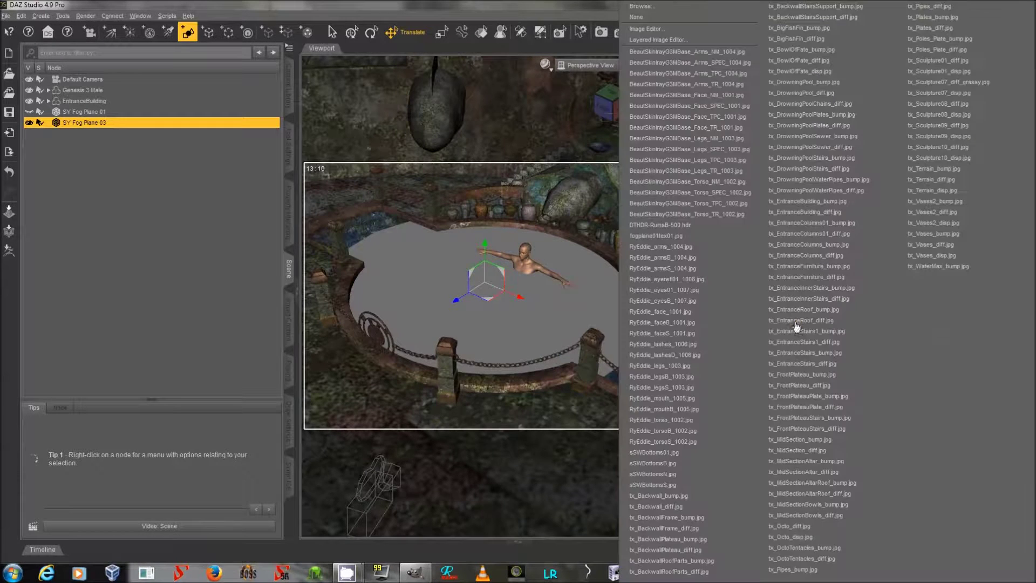
{"action": "left_click", "coordinate": [668, 7]}
{"action": "double_click", "coordinate": [241, 105]}
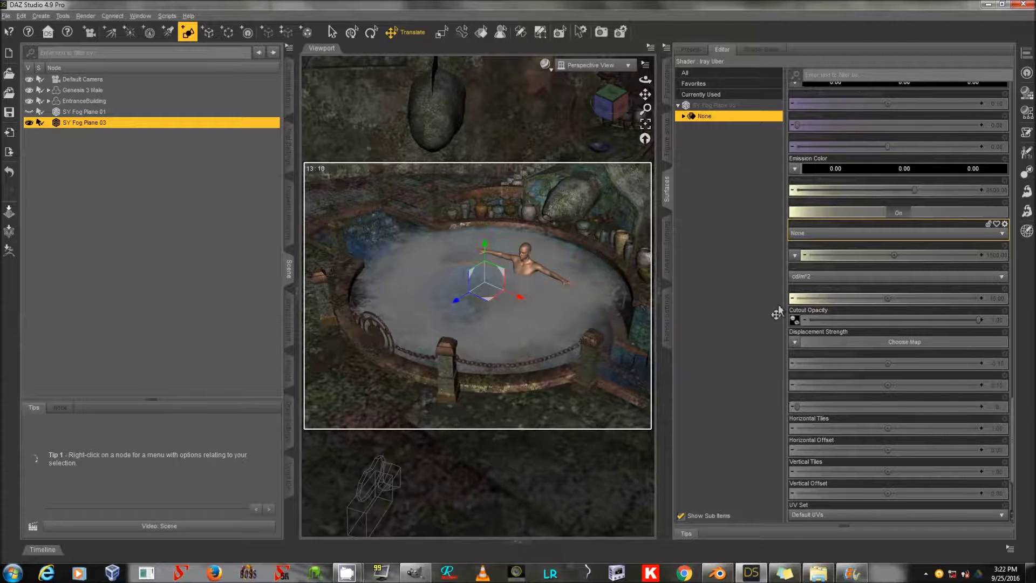
Show SY Fog Plane 01, then scale SY Fog Plane 03 to 72.3% and move it back to about Z -177.57.
{"action": "left_click", "coordinate": [30, 112]}
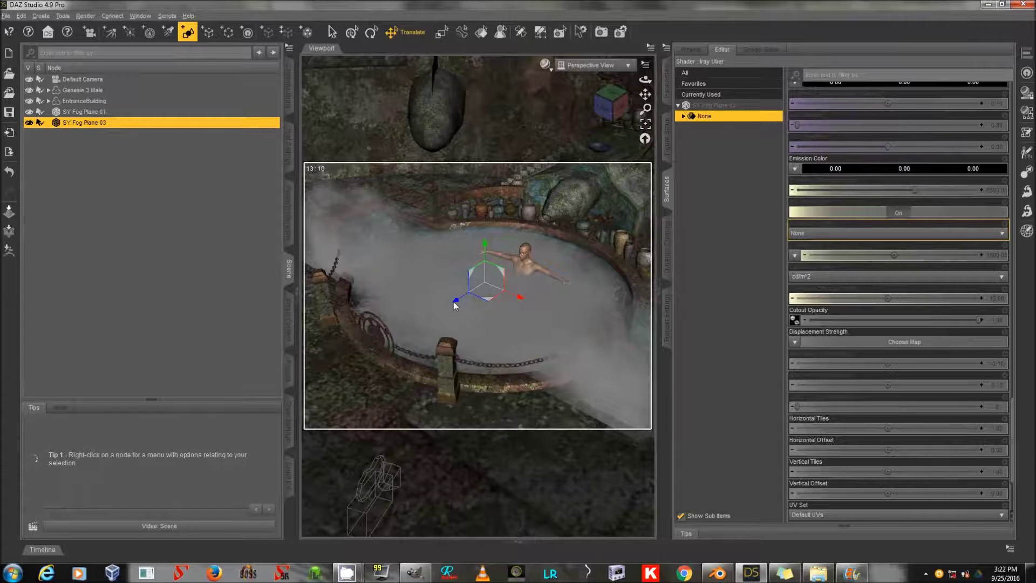
{"action": "left_click", "coordinate": [669, 90]}
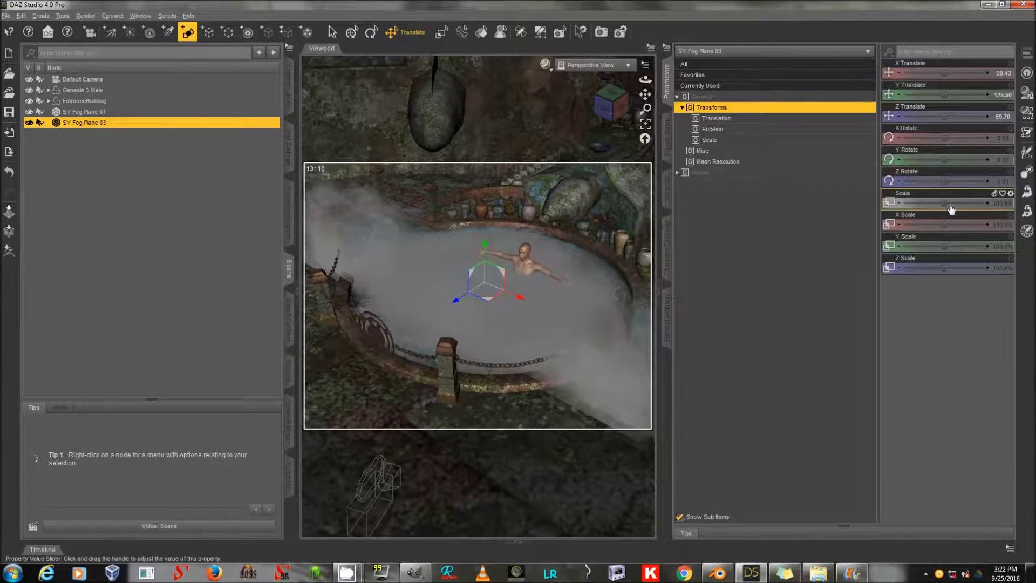
{"action": "left_click_drag", "start_coordinate": [945, 203], "coordinate": [926, 203]}
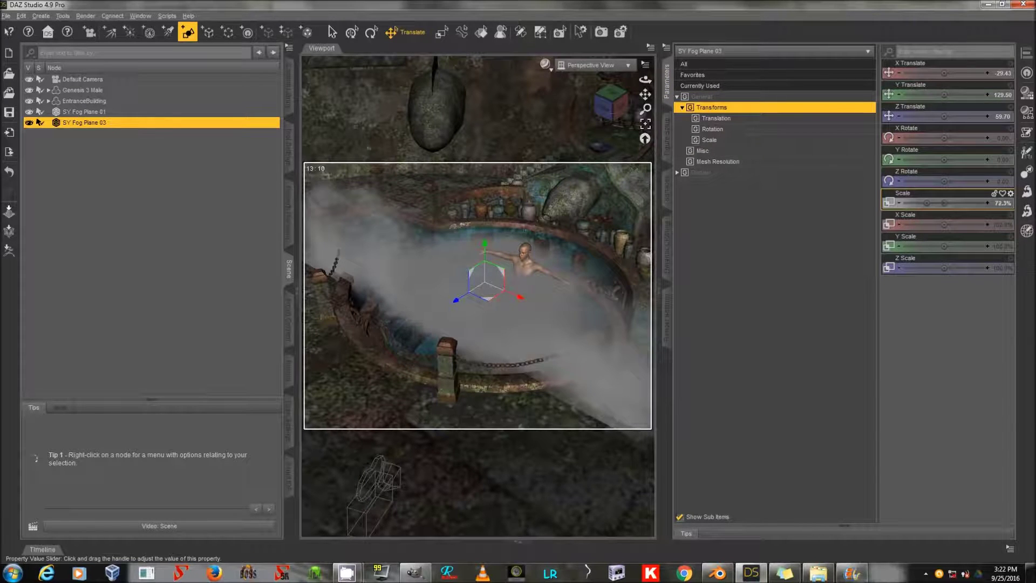
{"action": "left_click_drag", "start_coordinate": [456, 300], "coordinate": [550, 237]}
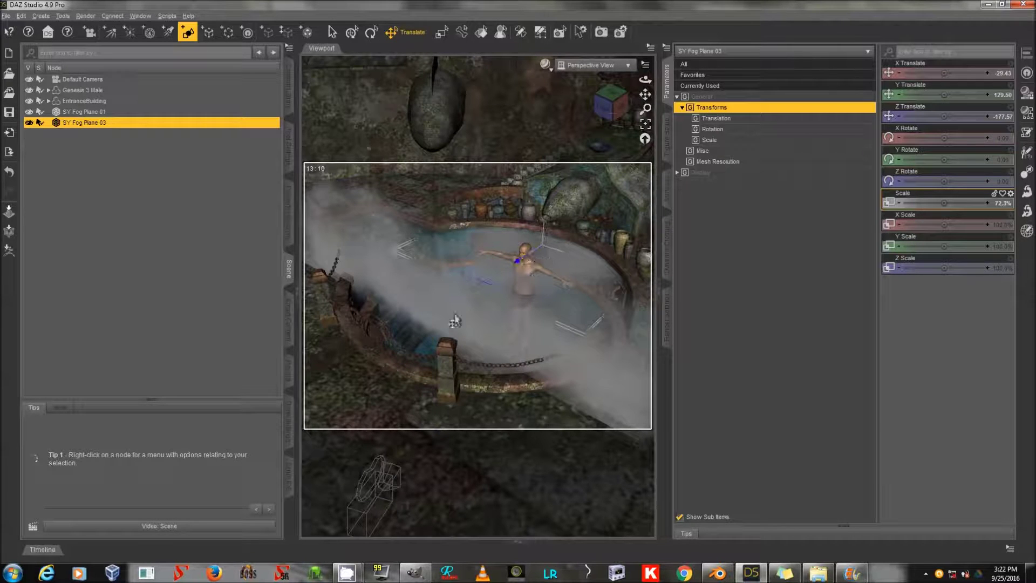
Scale SY Fog Plane 01 to 64.8% and move it along Z to the back of the pool, behind the figure.
{"action": "left_click", "coordinate": [138, 112]}
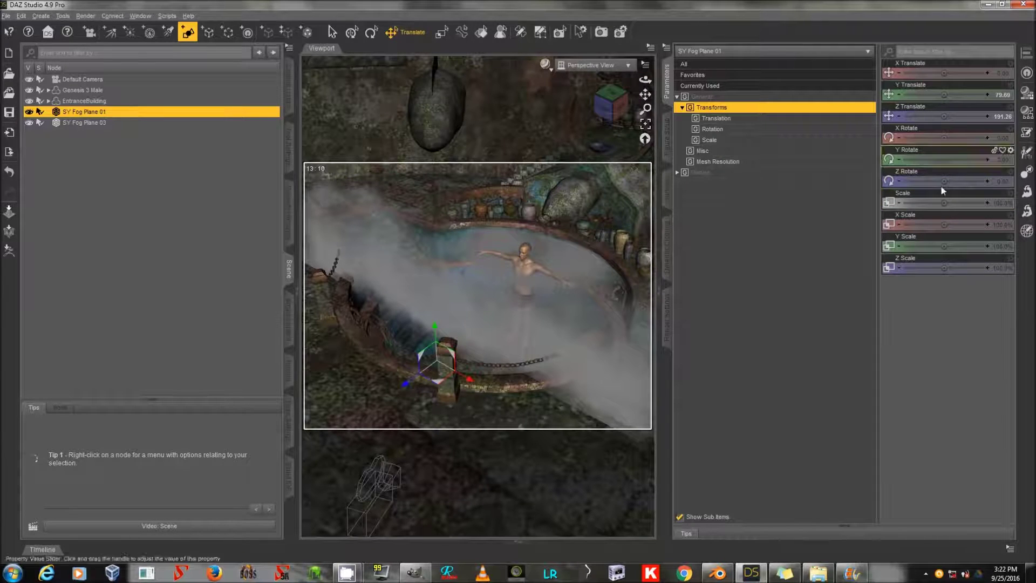
{"action": "left_click_drag", "start_coordinate": [944, 203], "coordinate": [926, 202]}
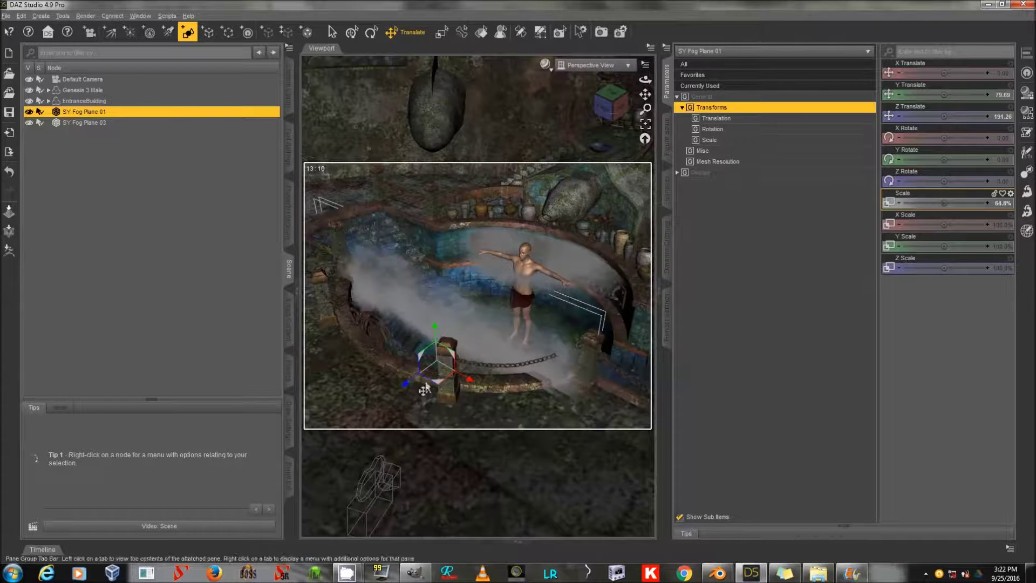
{"action": "left_click_drag", "start_coordinate": [462, 365], "coordinate": [524, 303]}
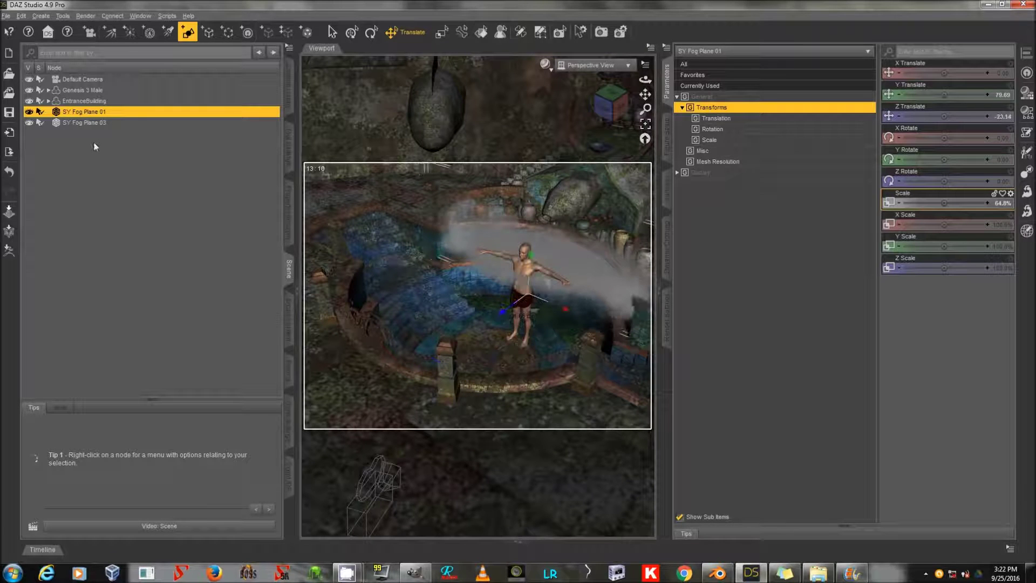
Reposition SY Fog Plane 03 at about X -125.80 and Z 121.99, and scale it to 57.4%.
{"action": "left_click", "coordinate": [111, 121]}
{"action": "left_click_drag", "start_coordinate": [517, 269], "coordinate": [426, 323]}
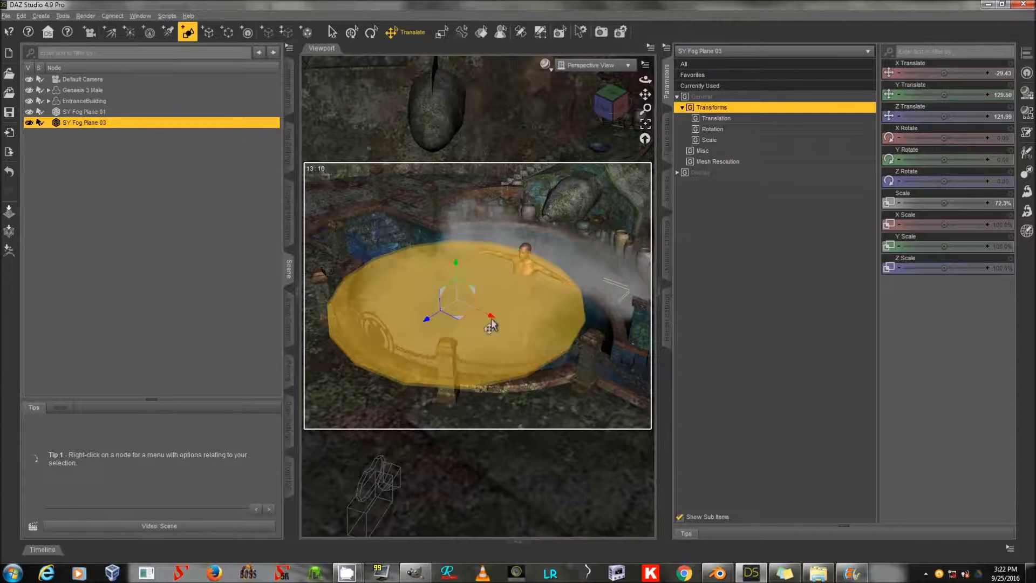
{"action": "left_click_drag", "start_coordinate": [488, 324], "coordinate": [446, 291]}
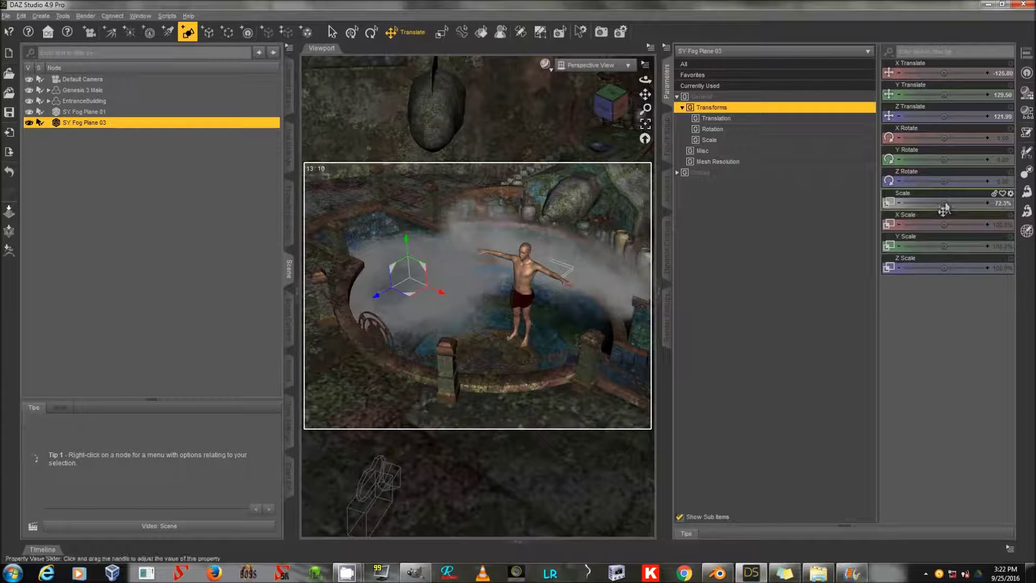
{"action": "left_click_drag", "start_coordinate": [945, 207], "coordinate": [924, 208]}
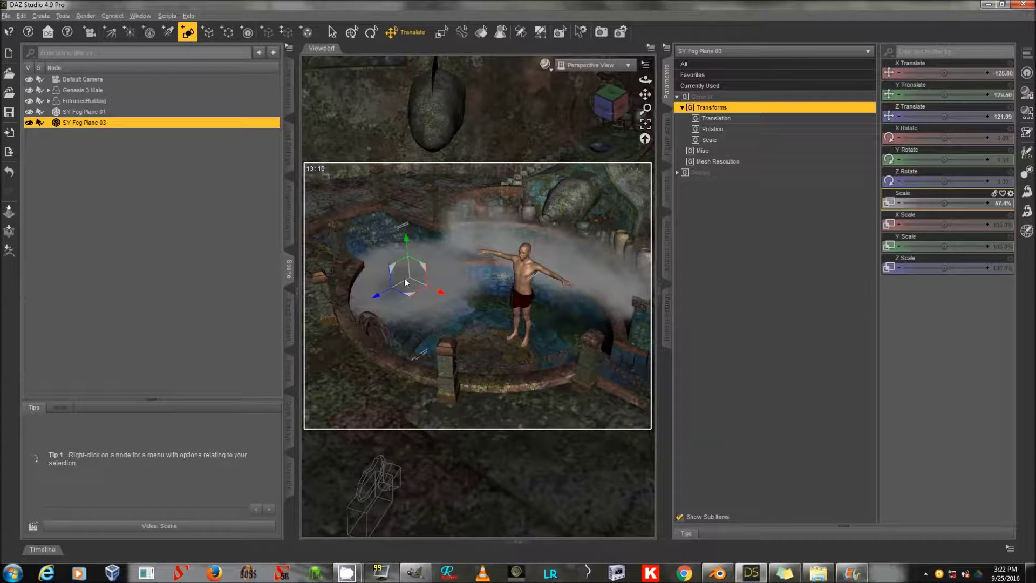
Create 5 node instances of SY Fog Plane 03.
{"action": "left_click", "coordinate": [45, 16]}
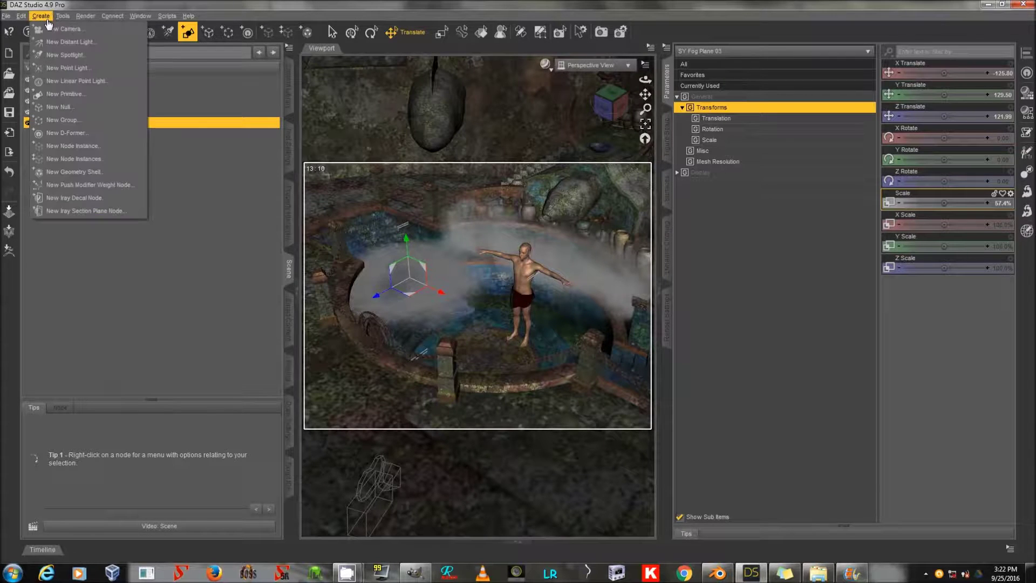
{"action": "left_click", "coordinate": [128, 157]}
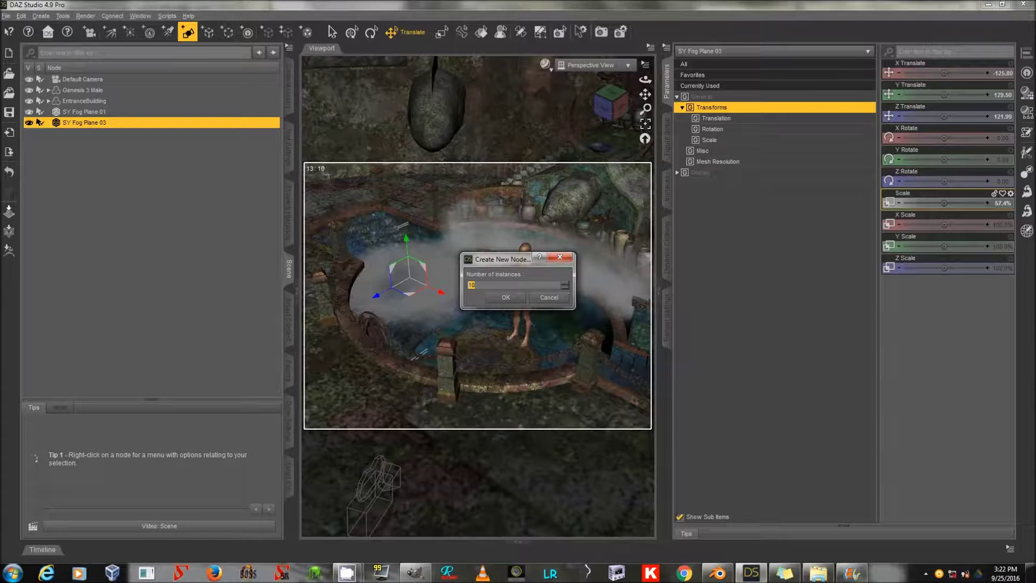
{"action": "type", "text": "1"}
{"action": "type", "text": "2"}
{"action": "key", "text": "BackSpace"}
{"action": "type", "text": "5"}
{"action": "left_click", "coordinate": [506, 297]}
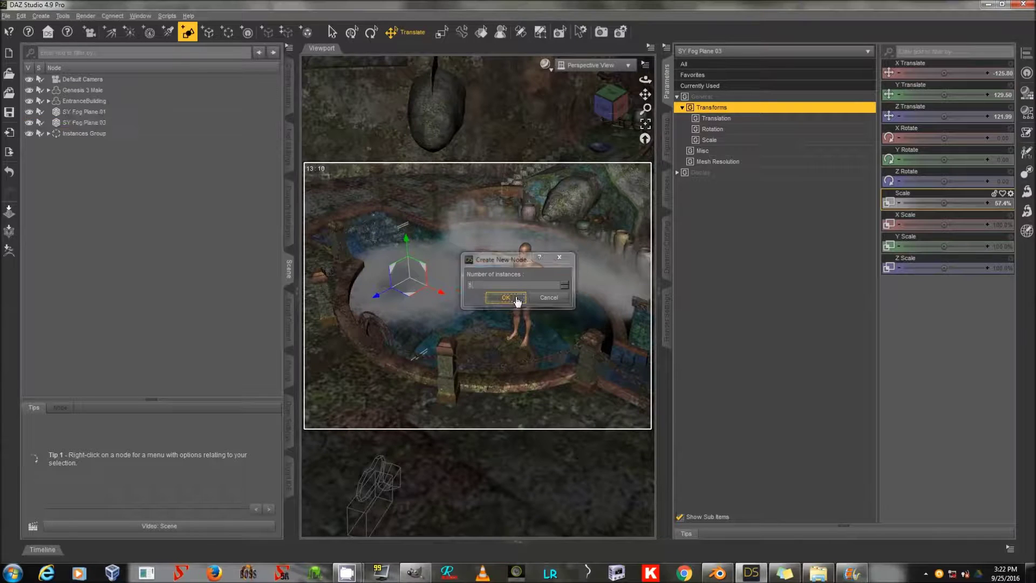
Move all five SY Fog Plane 03 instances together to about Y 141.70 and Z 128.23, and scale them to about 48%.
{"action": "left_click", "coordinate": [117, 135]}
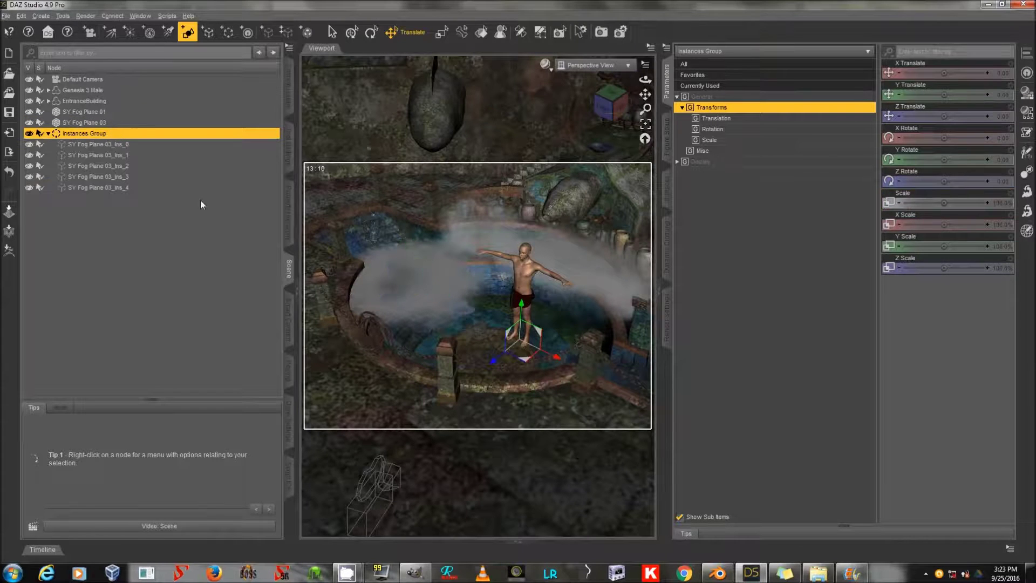
{"action": "left_click", "coordinate": [146, 141]}
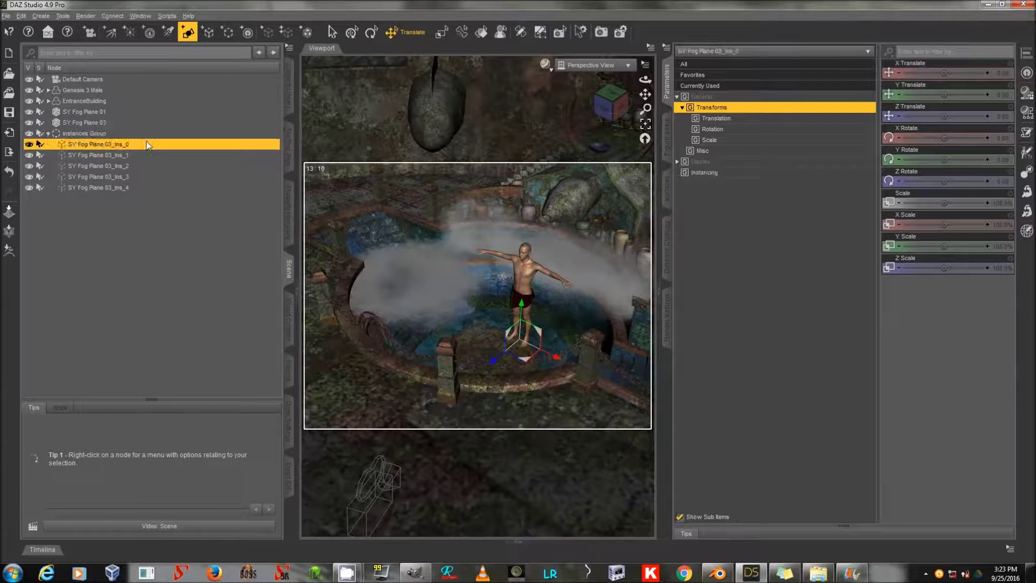
{"action": "left_click", "coordinate": [143, 186], "text": "shift"}
{"action": "left_click_drag", "start_coordinate": [943, 93], "coordinate": [966, 116]}
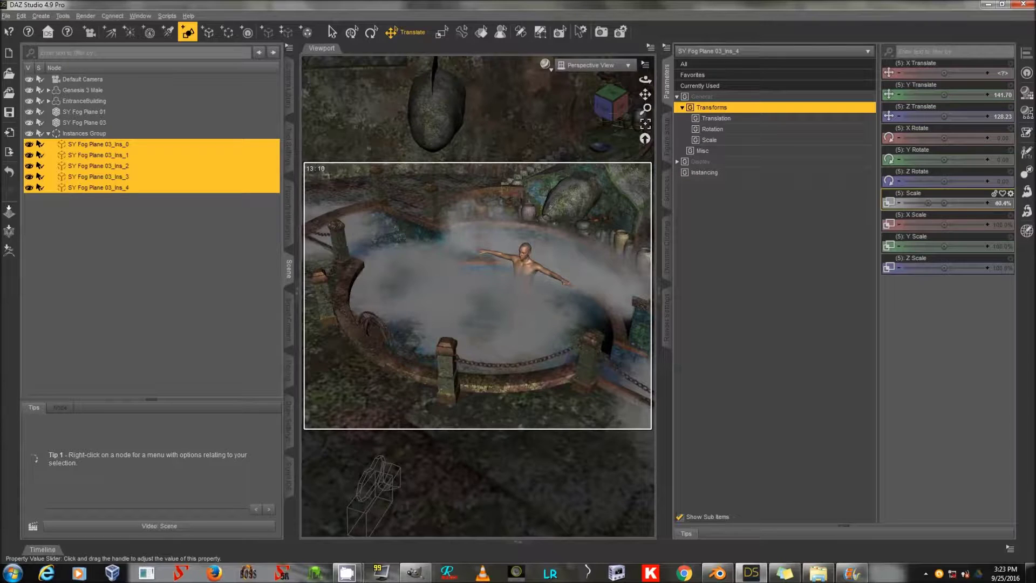
{"action": "left_click_drag", "start_coordinate": [928, 203], "coordinate": [929, 203]}
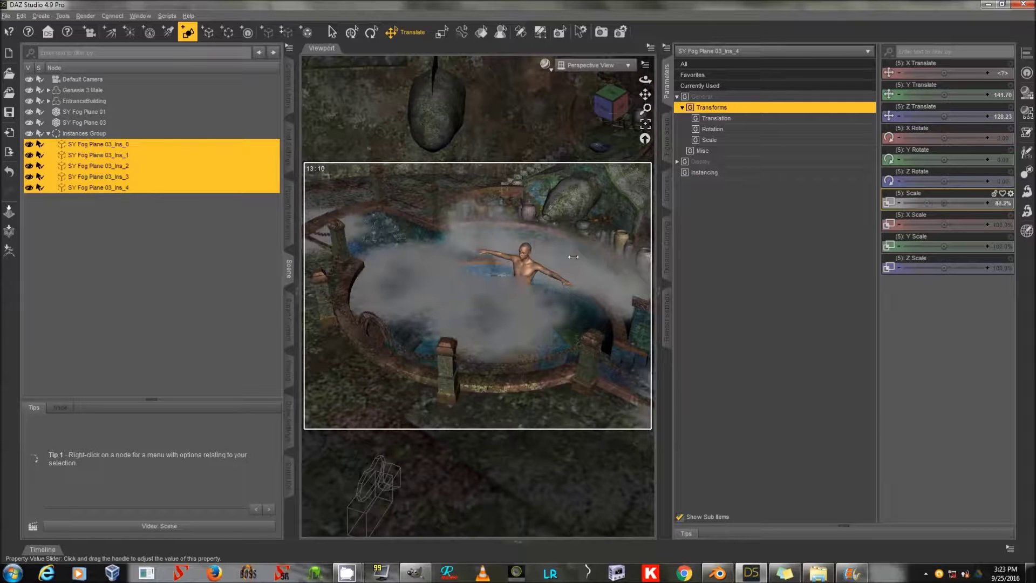
Move SY Fog Plane 03_Ins_2 back to about Z 12 and SY Fog Plane 03_Ins_1 over the pool at about X 9.44.
{"action": "left_click", "coordinate": [507, 334]}
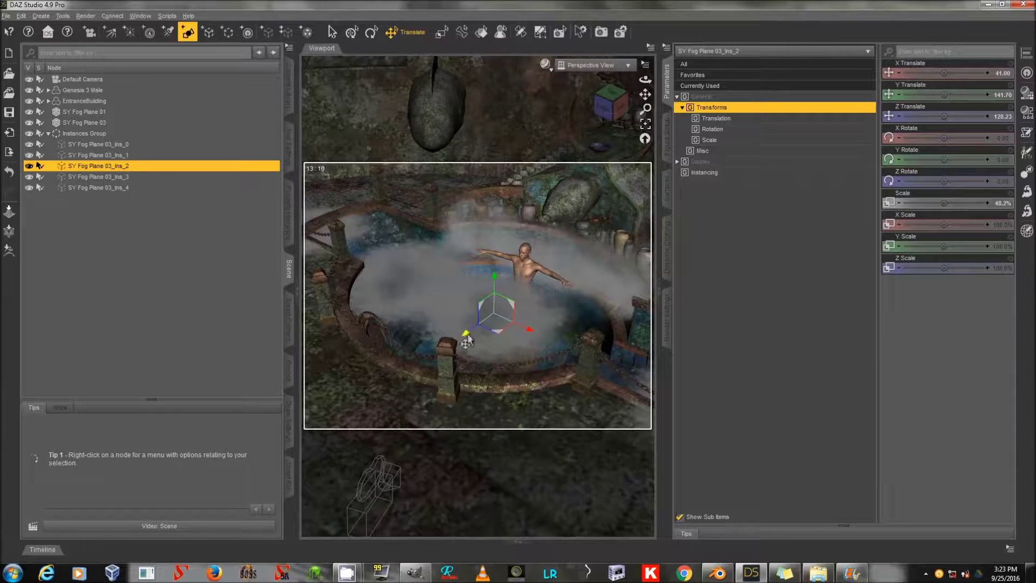
{"action": "left_click_drag", "start_coordinate": [468, 339], "coordinate": [643, 412]}
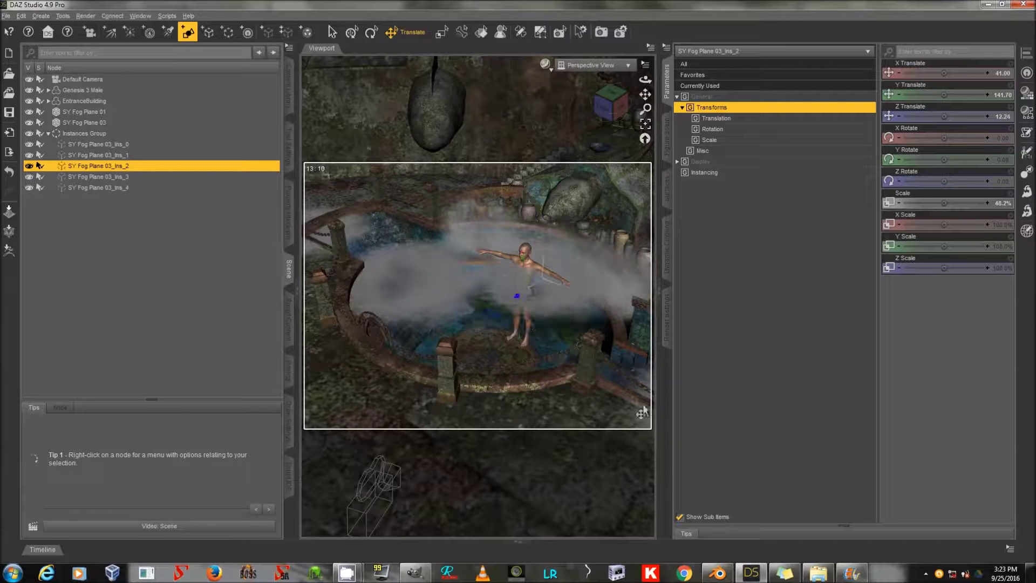
{"action": "left_click", "coordinate": [158, 187]}
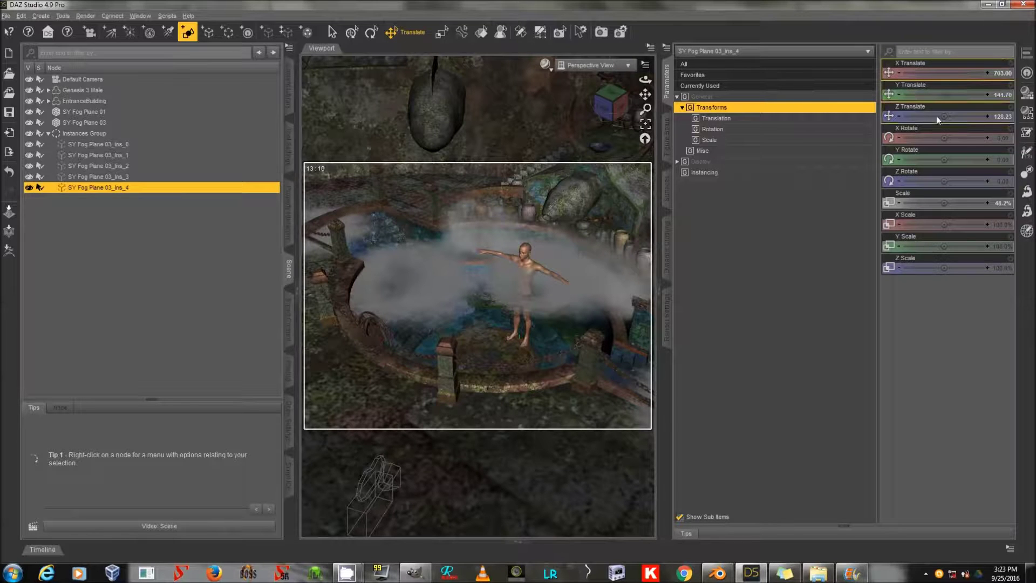
{"action": "left_click", "coordinate": [354, 230]}
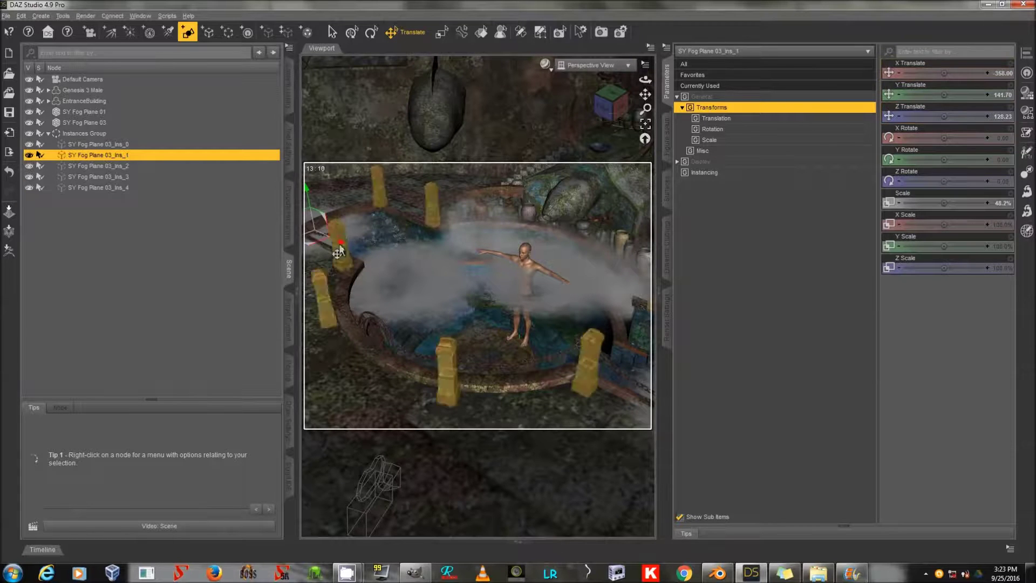
{"action": "left_click_drag", "start_coordinate": [437, 299], "coordinate": [516, 338]}
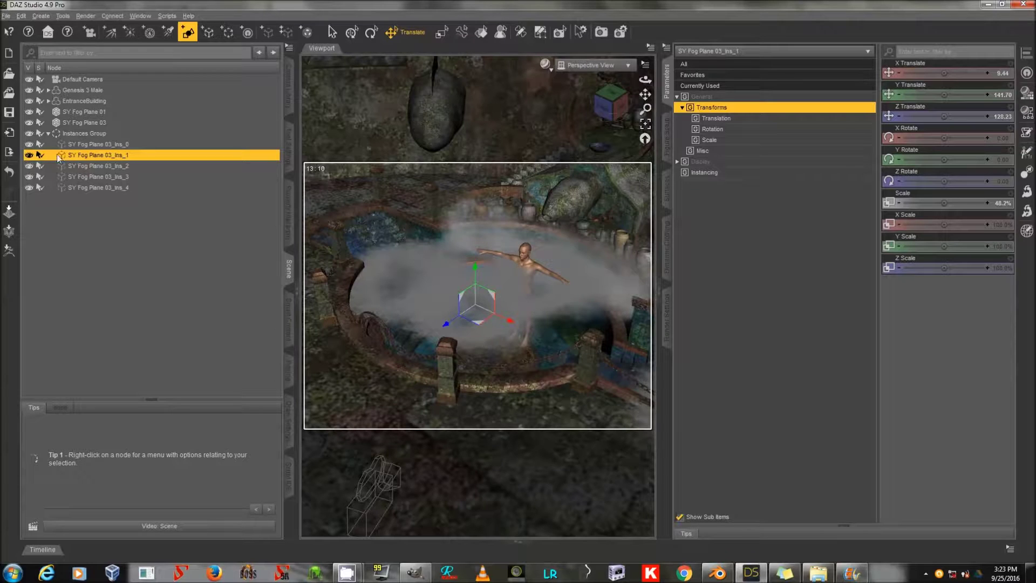
Place SY Fog Plane 03_Ins_3 over the pool at about X 19.73 and Y 96.75, scaled to 92.8%.
{"action": "left_click", "coordinate": [115, 176]}
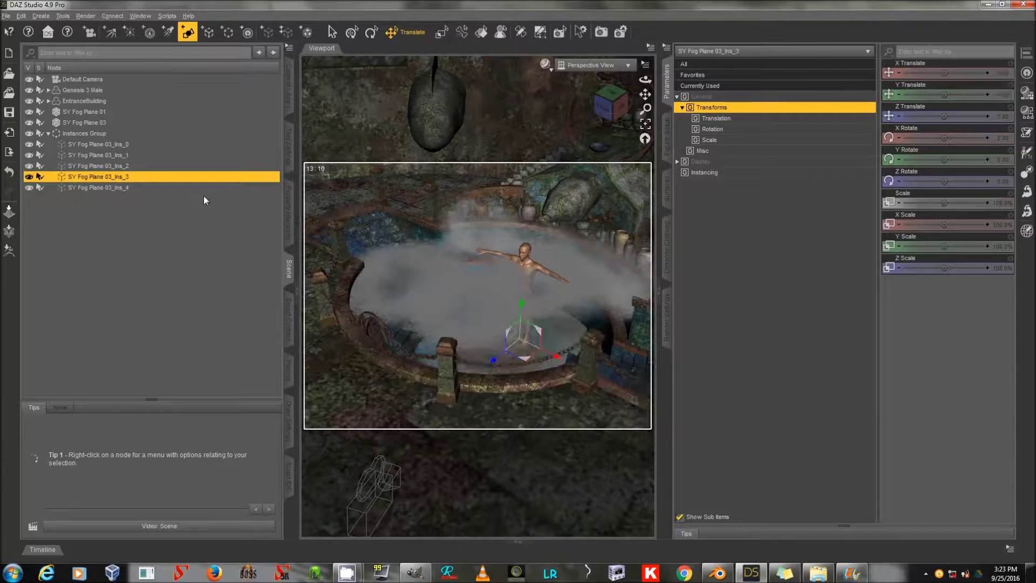
{"action": "left_click_drag", "start_coordinate": [520, 307], "coordinate": [533, 263]}
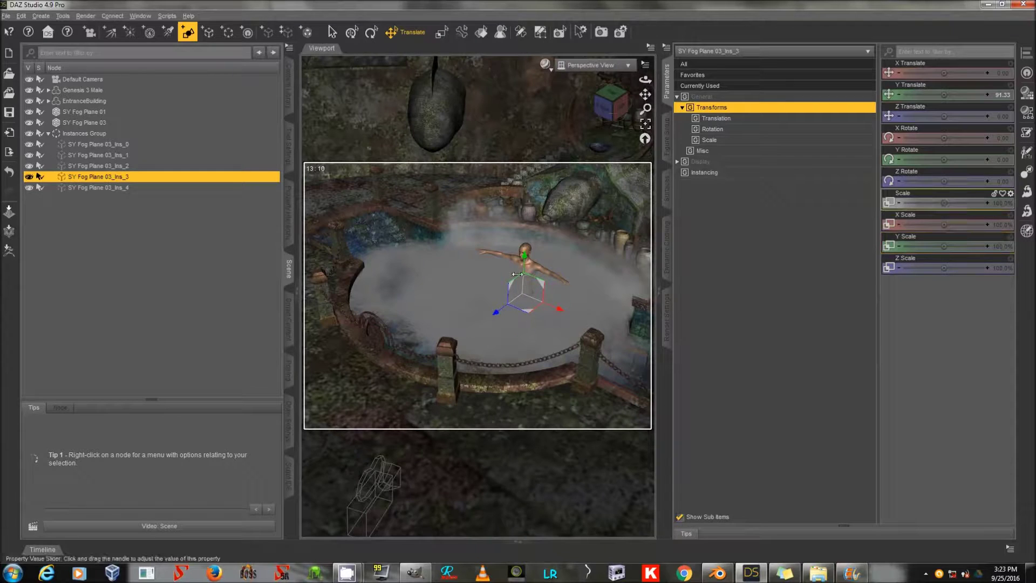
{"action": "left_click_drag", "start_coordinate": [944, 203], "coordinate": [927, 203]}
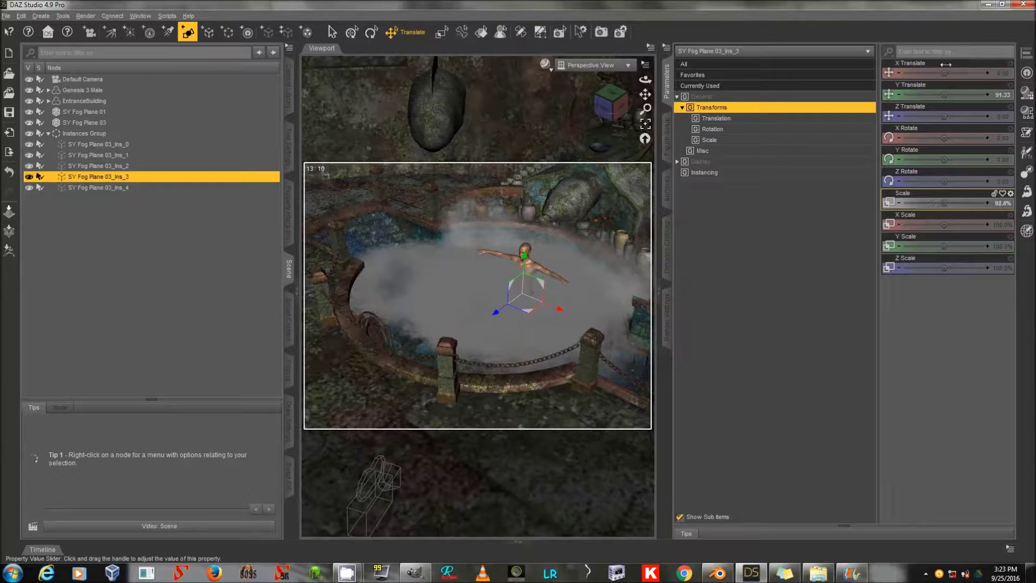
{"action": "left_click_drag", "start_coordinate": [944, 71], "coordinate": [955, 94]}
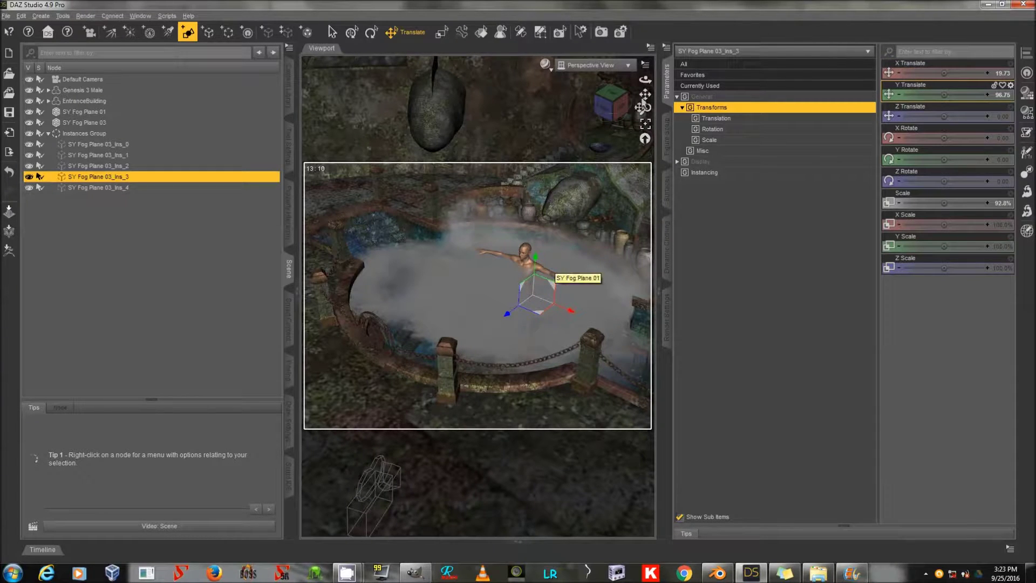
Set the viewport draw style to NVIDIA Iray to preview the fog over the pool.
{"action": "left_click_drag", "start_coordinate": [645, 79], "coordinate": [667, 87]}
{"action": "left_click_drag", "start_coordinate": [518, 275], "coordinate": [519, 259]}
{"action": "left_click_drag", "start_coordinate": [645, 95], "coordinate": [648, 91]}
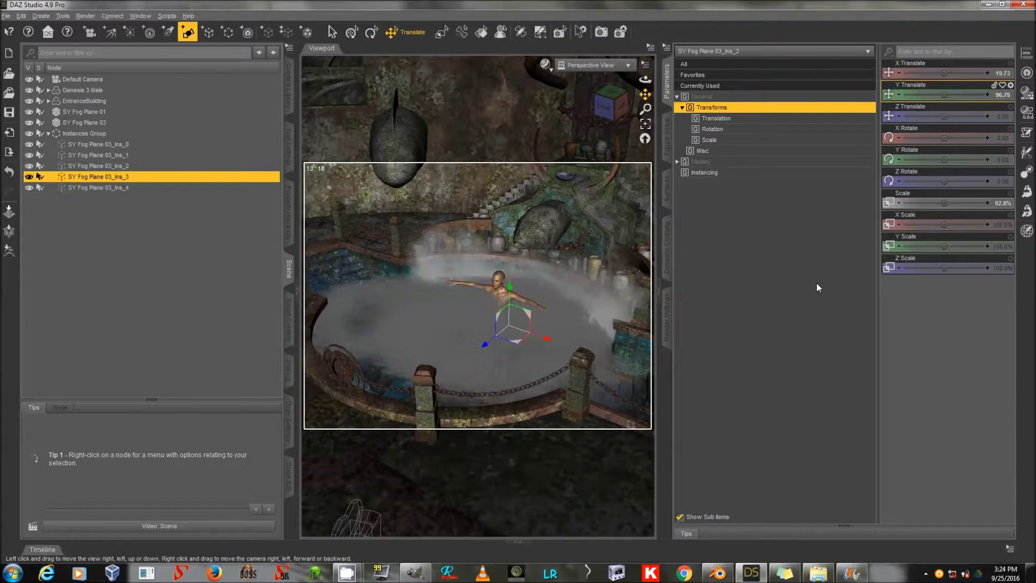
{"action": "left_click", "coordinate": [545, 66]}
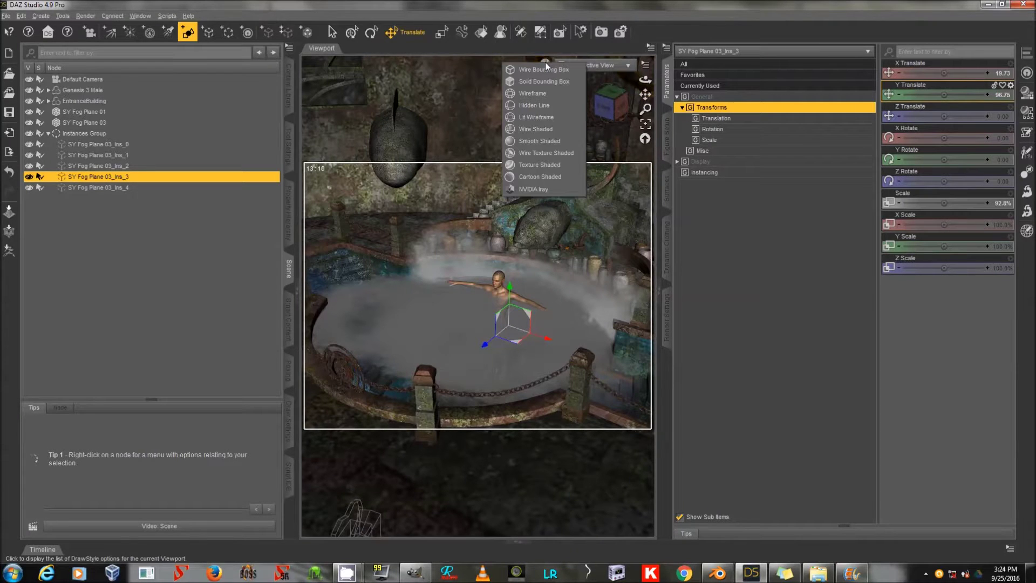
{"action": "left_click", "coordinate": [547, 189]}
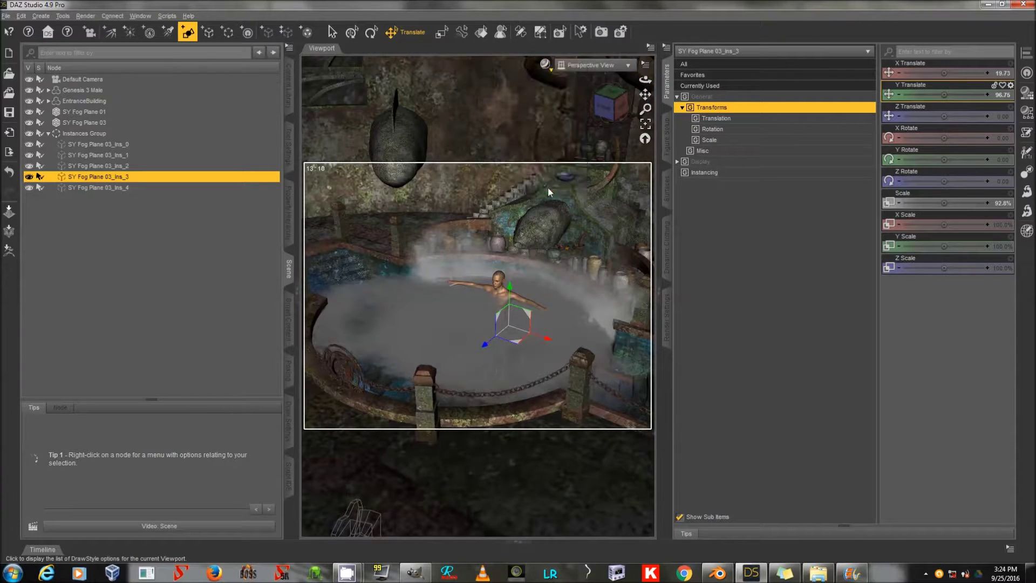